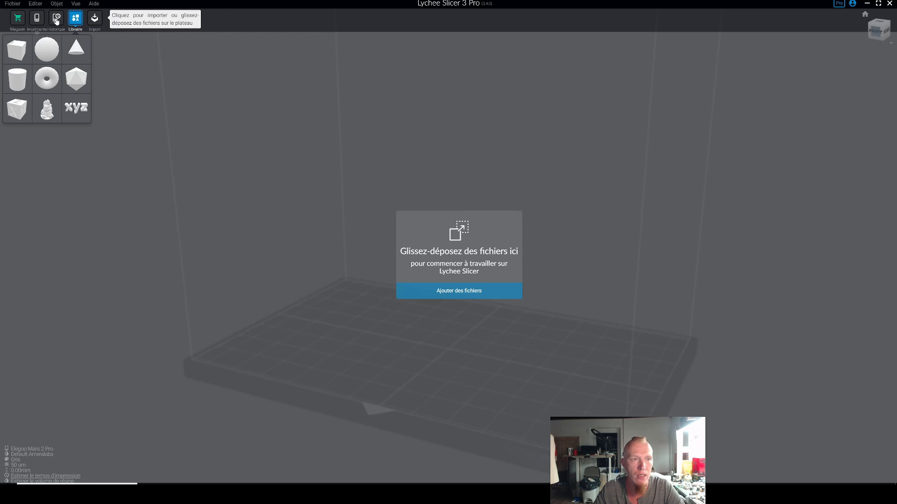
- Open the global settings in the preferences, review the available interface languages, and close the settings
left_click(18, 6)
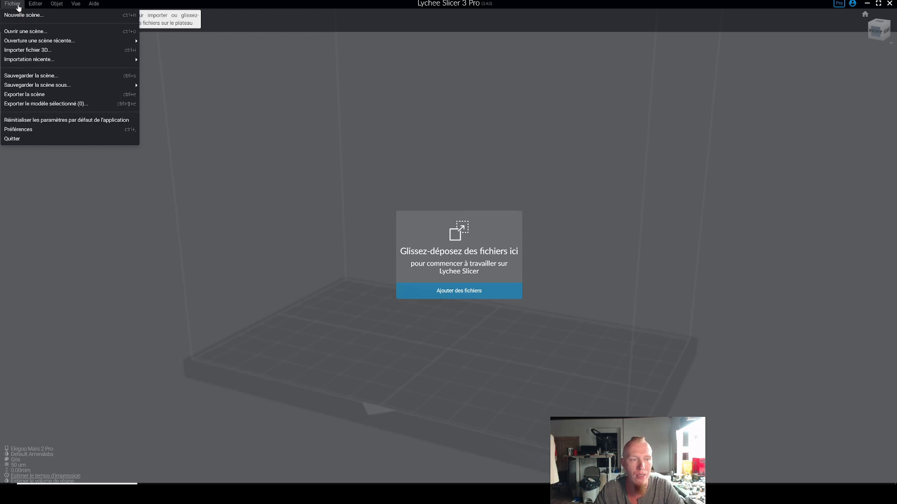
left_click(18, 6)
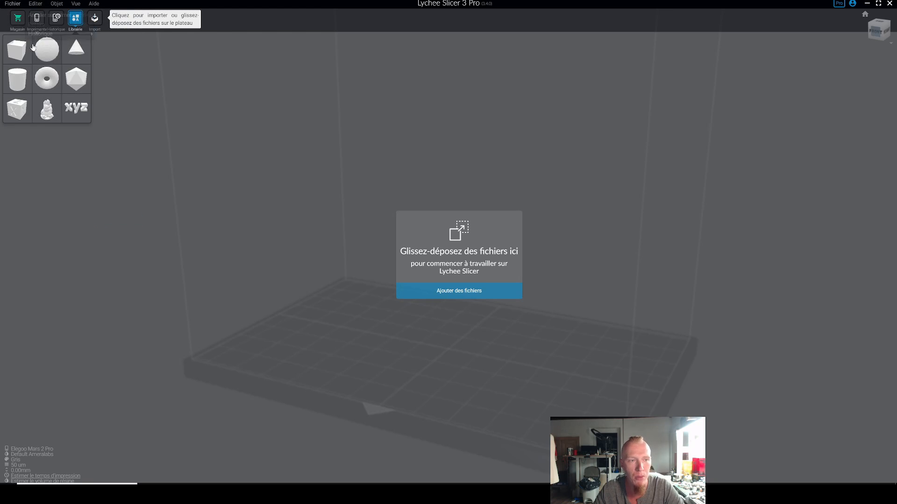
left_click(15, 5)
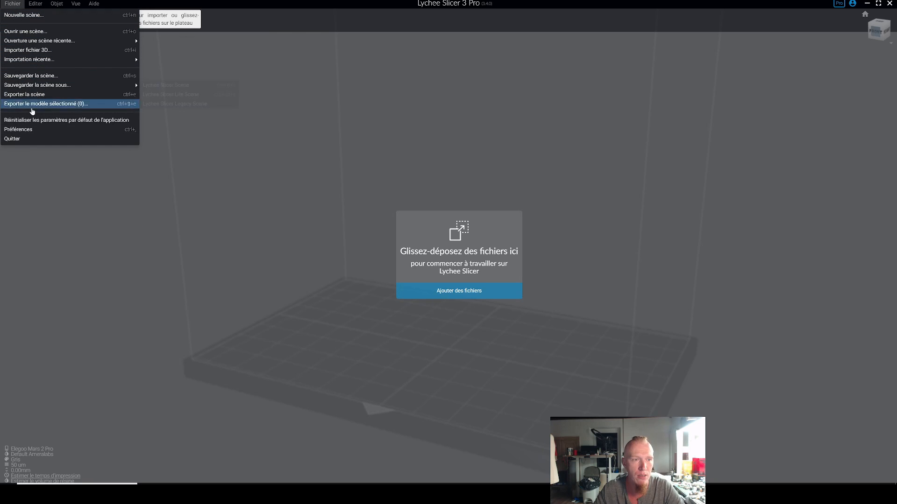
left_click(32, 133)
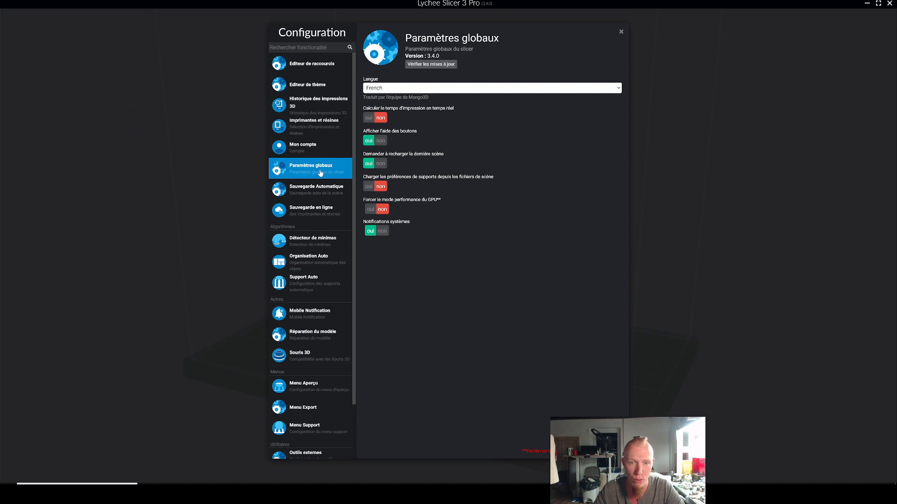
left_click(387, 89)
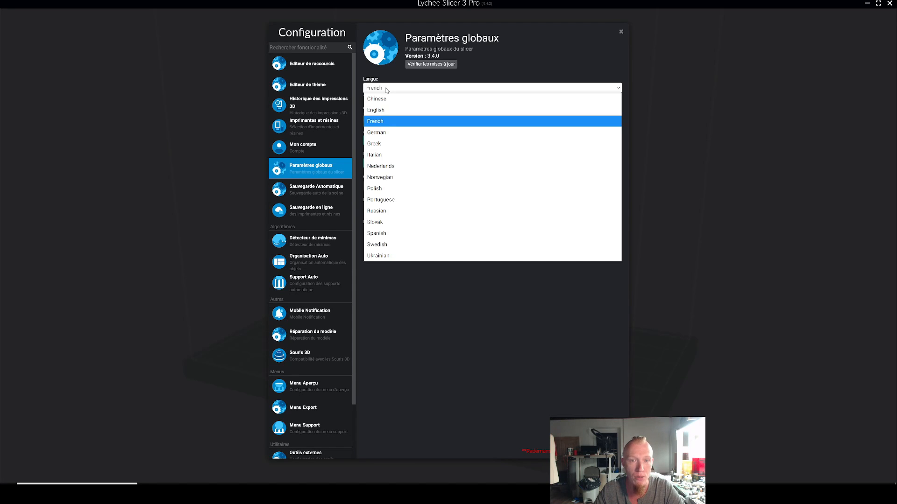
left_click(621, 32)
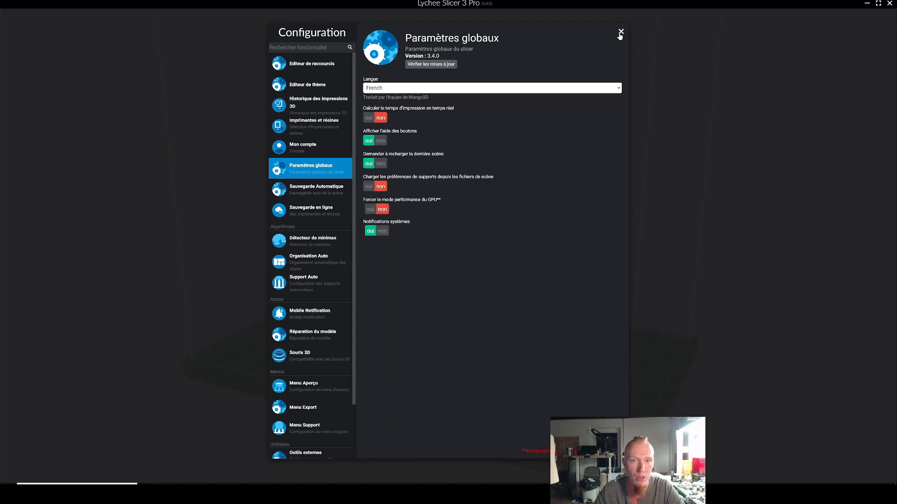
left_click(622, 32)
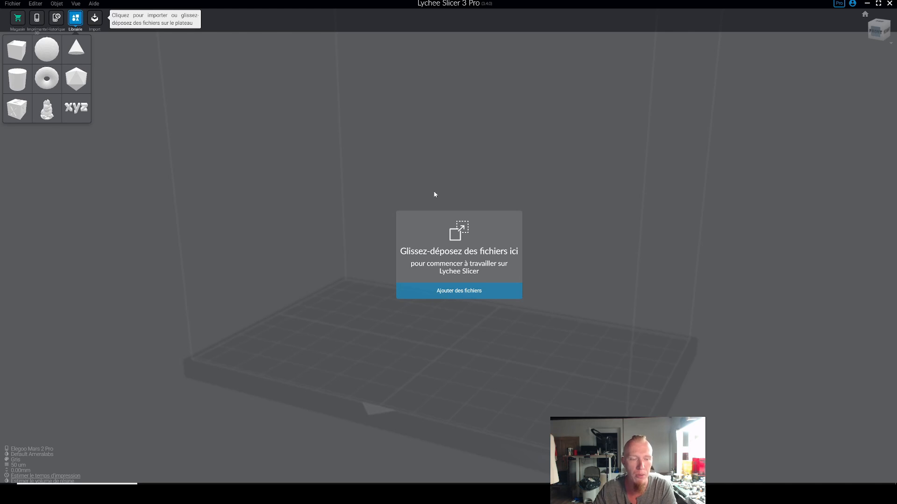
- Review the printer and resin profiles and browse the brands in the list of importable 3D printers
left_click(41, 449)
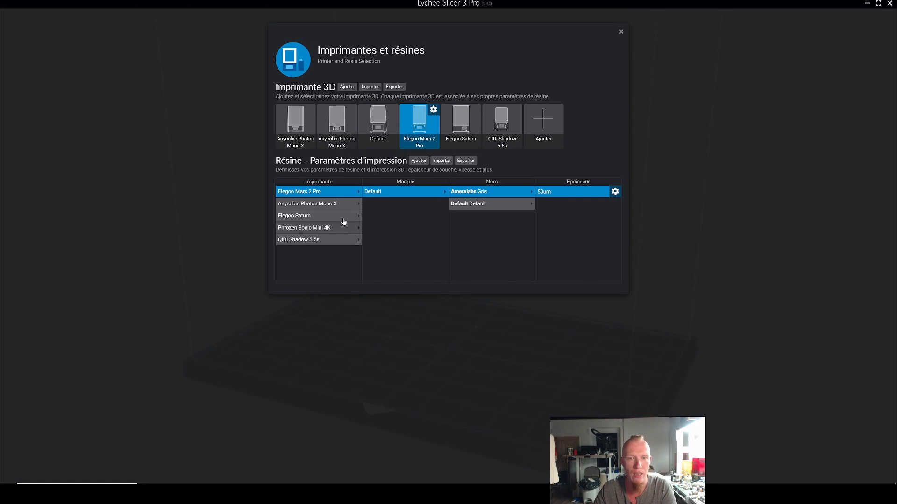
left_click(621, 31)
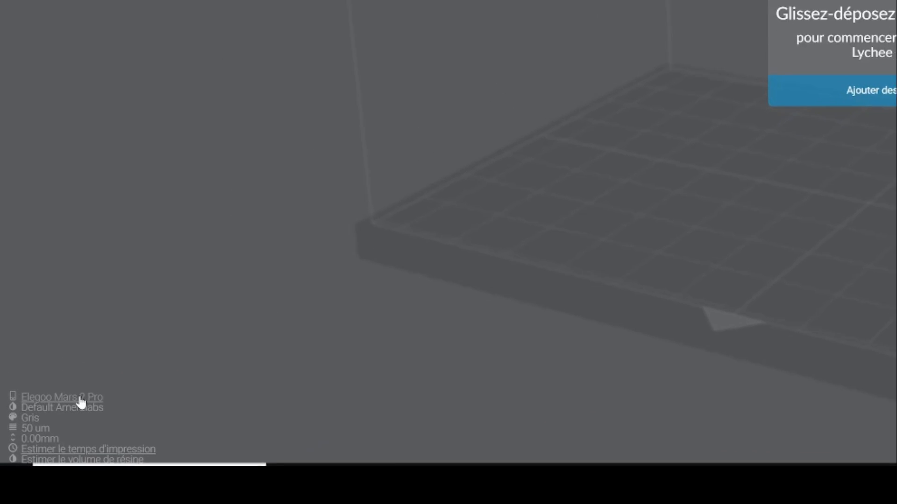
left_click(75, 380)
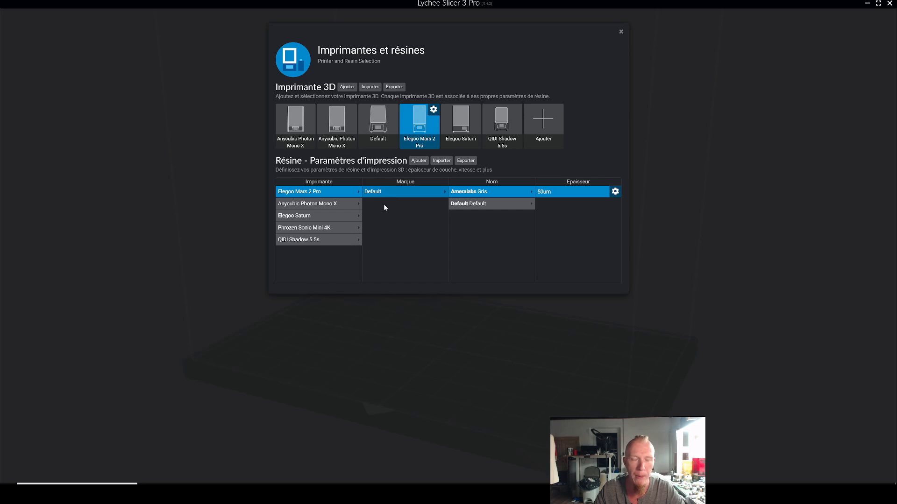
left_click(538, 127)
scroll(413, 219, "down", 5)
scroll(414, 236, "up", 5)
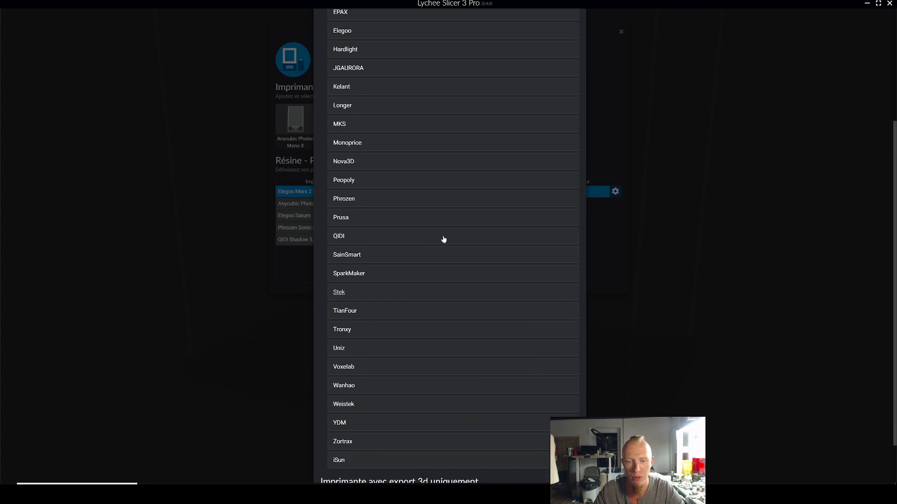
scroll(439, 234, "down", 5)
scroll(443, 230, "down", 1)
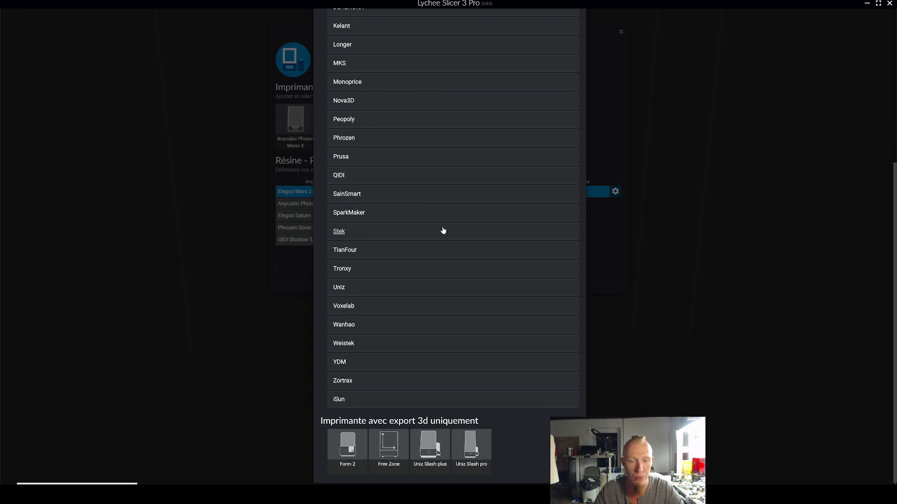
scroll(549, 109, "up", 4)
scroll(546, 117, "up", 2)
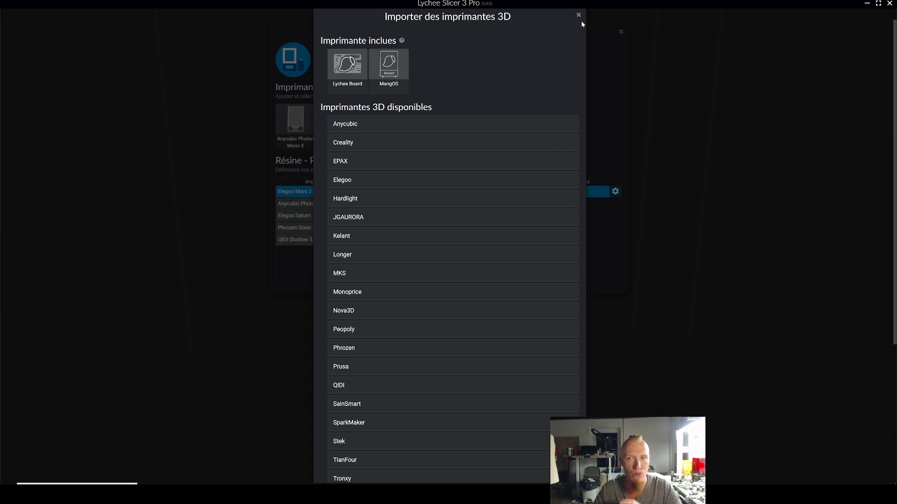
left_click(581, 18)
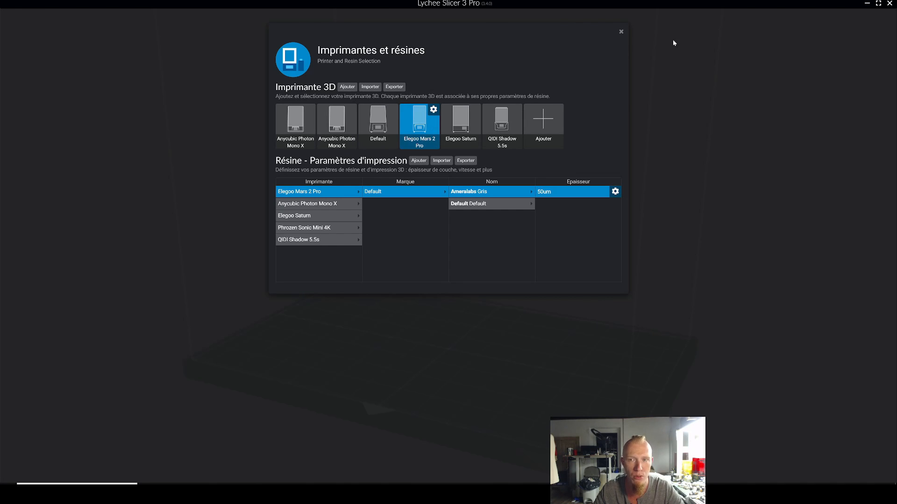
left_click(621, 33)
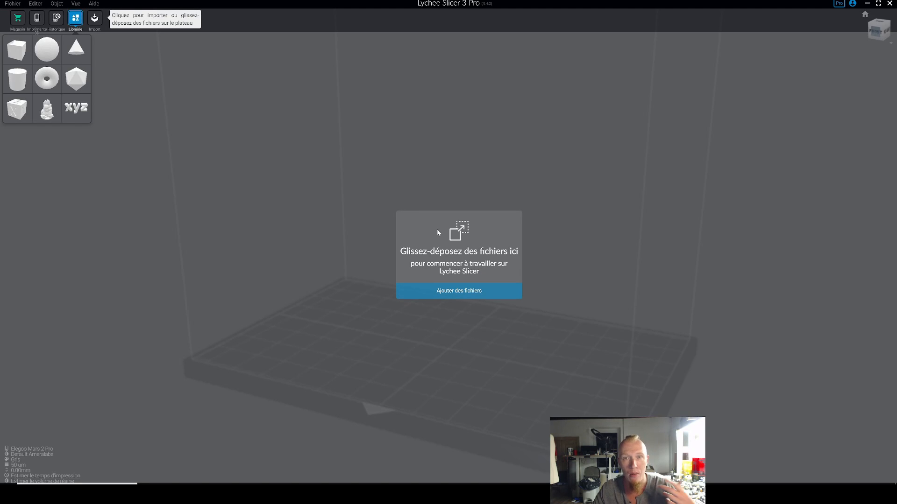
- Import the file "Paratrooper 1 set 1 - 28mm by Eskice Miniature" onto the build plate
left_click(448, 292)
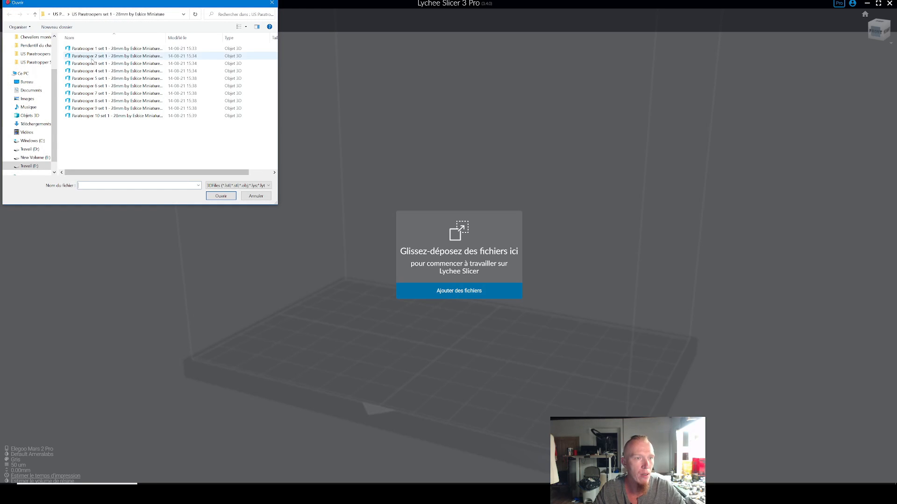
double_click(114, 49)
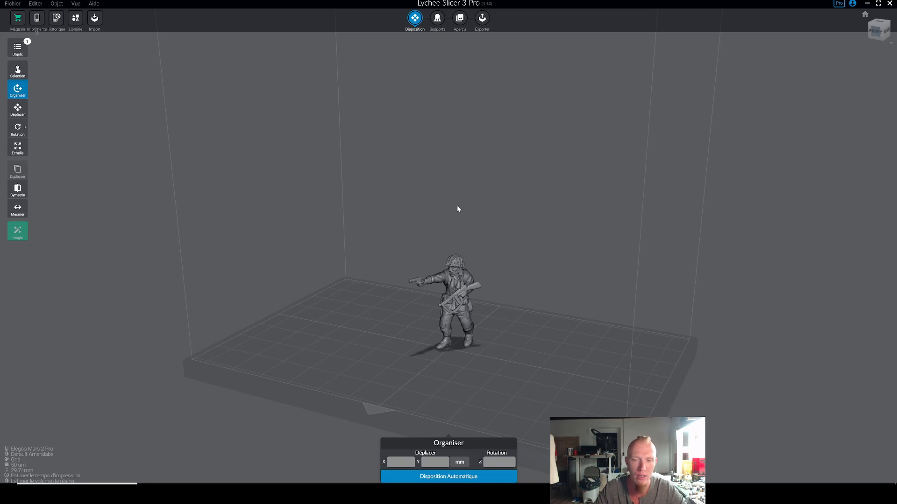
left_click_drag(455, 209, 457, 203)
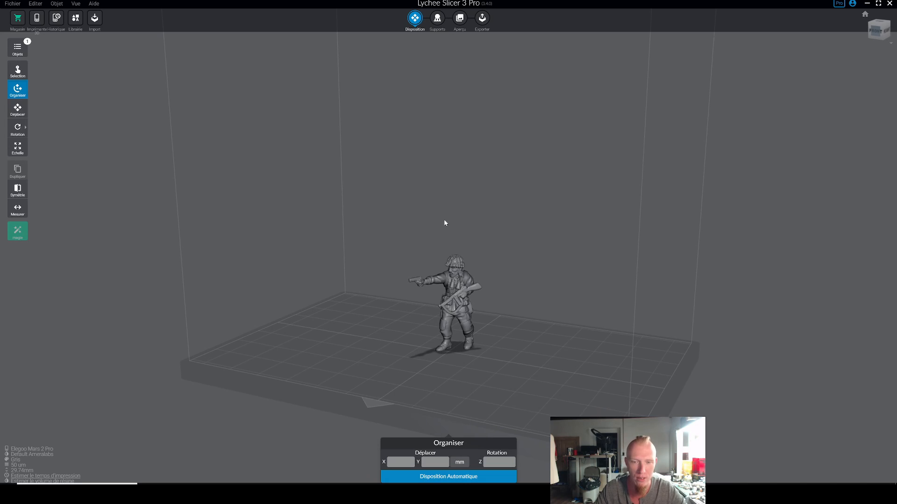
scroll(444, 227, "up", 2)
- Examine the imported paratrooper's pose, outstretched arm and rifle from several angles on the build plate
left_click(464, 279)
left_click_drag(498, 281, 505, 262)
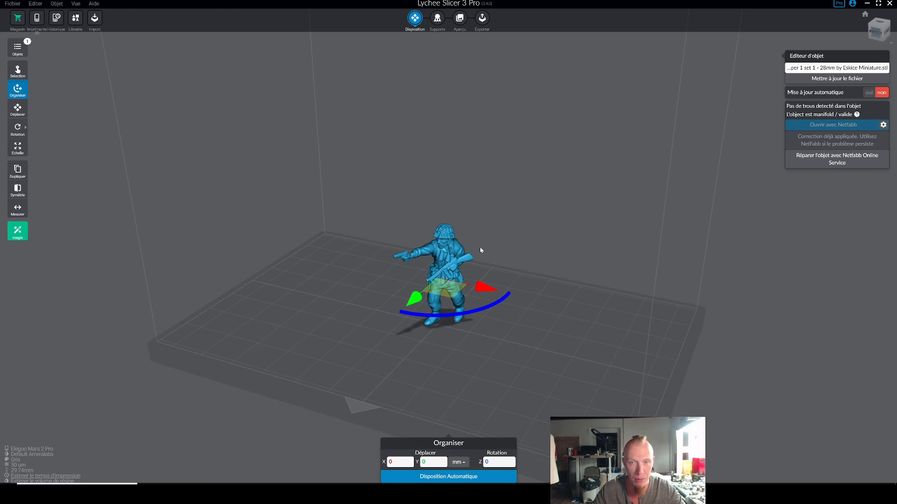
left_click_drag(472, 206, 294, 181)
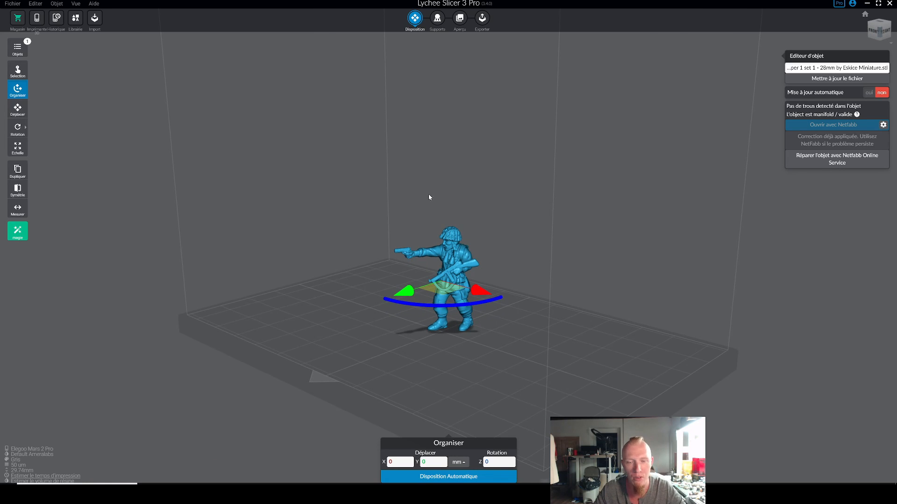
left_click_drag(502, 209, 501, 195)
left_click(500, 195)
mouse_move(504, 260)
left_mouse_down()
mouse_move(510, 246)
mouse_move(496, 258)
left_mouse_up()
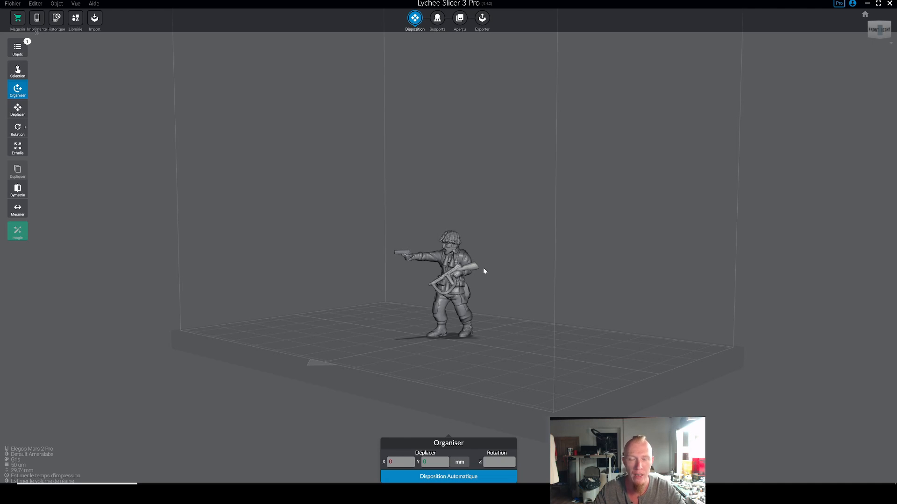
left_click(438, 260)
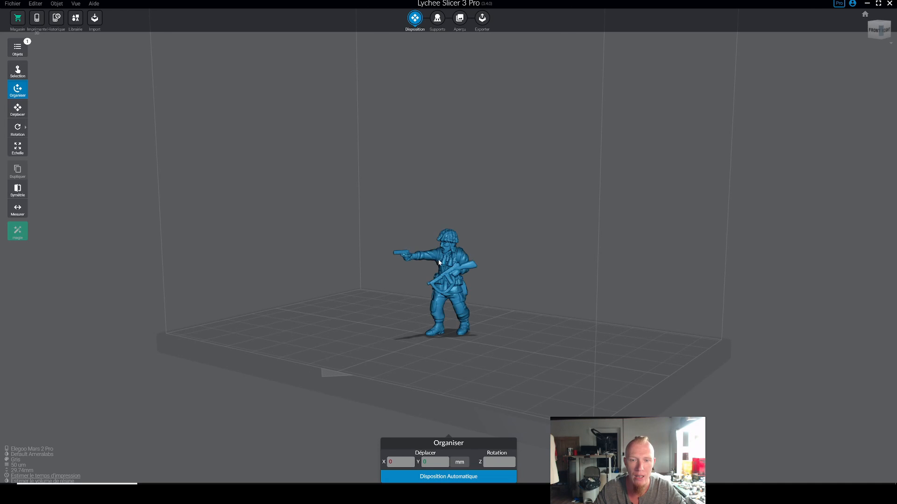
right_click_drag(431, 258, 438, 233)
right_click_drag(478, 299, 523, 333)
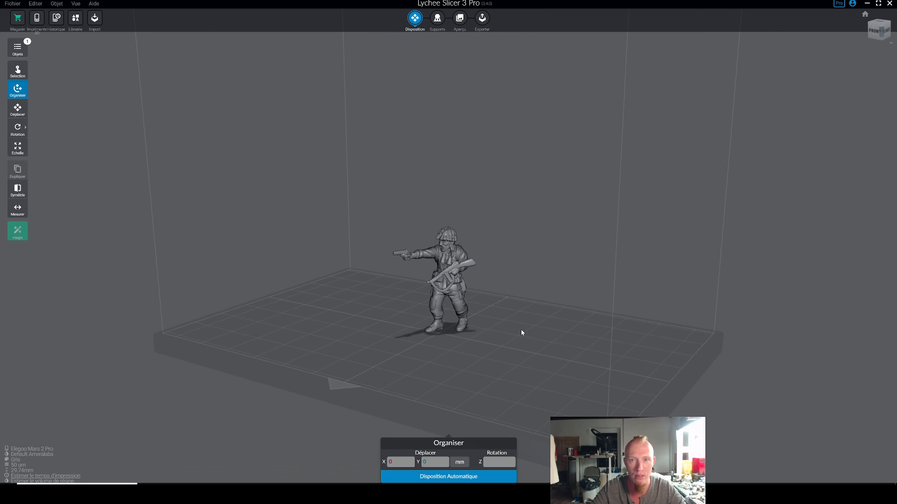
- Look at the standing figure in the print preview mode and return to the layout mode
left_click(460, 18)
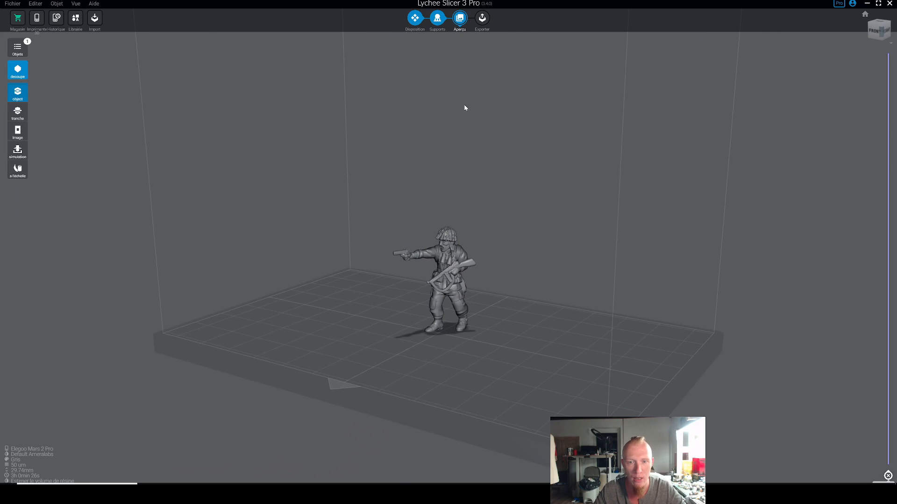
mouse_move(470, 220)
right_mouse_down()
mouse_move(470, 236)
mouse_move(478, 205)
right_mouse_up()
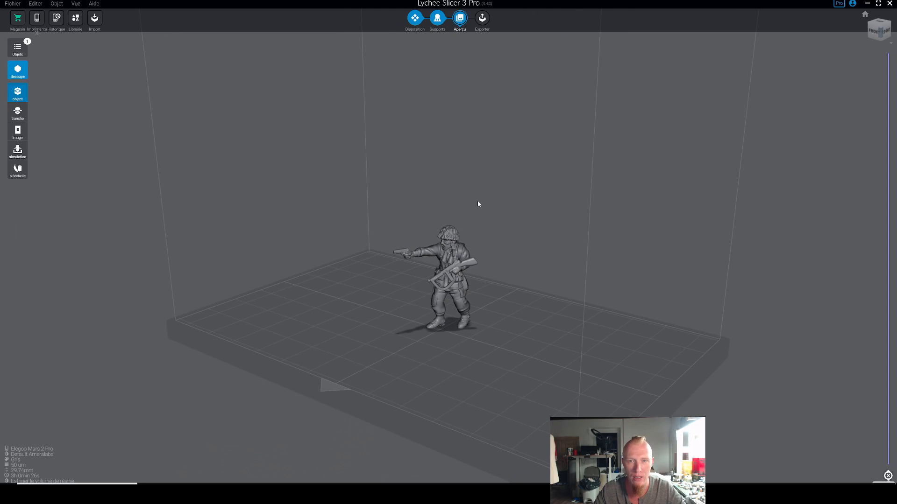
left_click(417, 24)
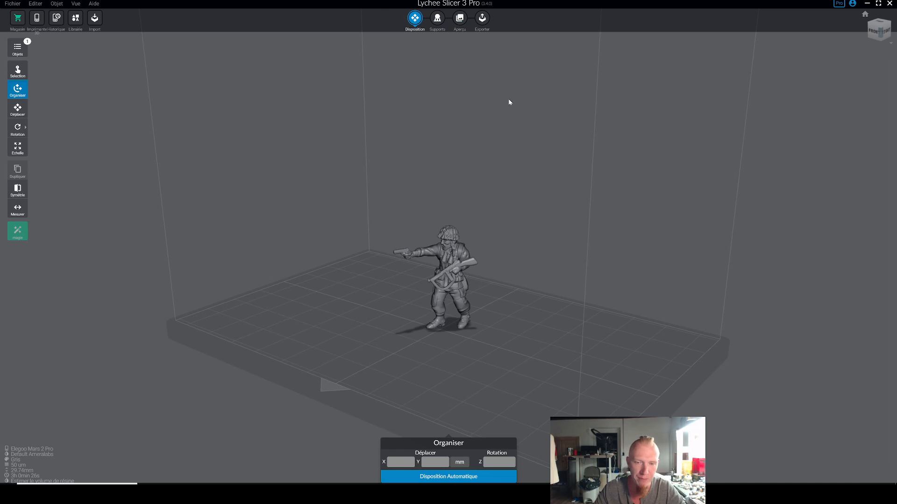
- Select the paratrooper figure and apply automatic orientation to it
left_click(460, 264)
right_click_drag(537, 293, 510, 284)
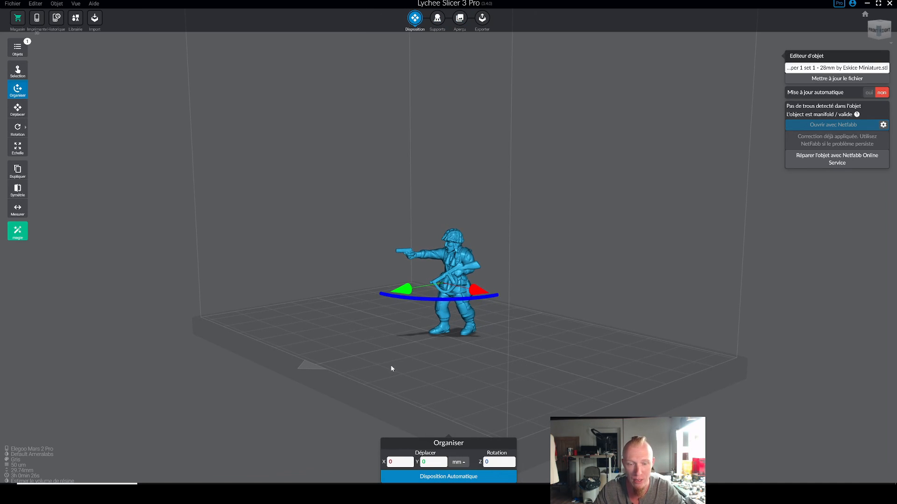
mouse_move(17, 135)
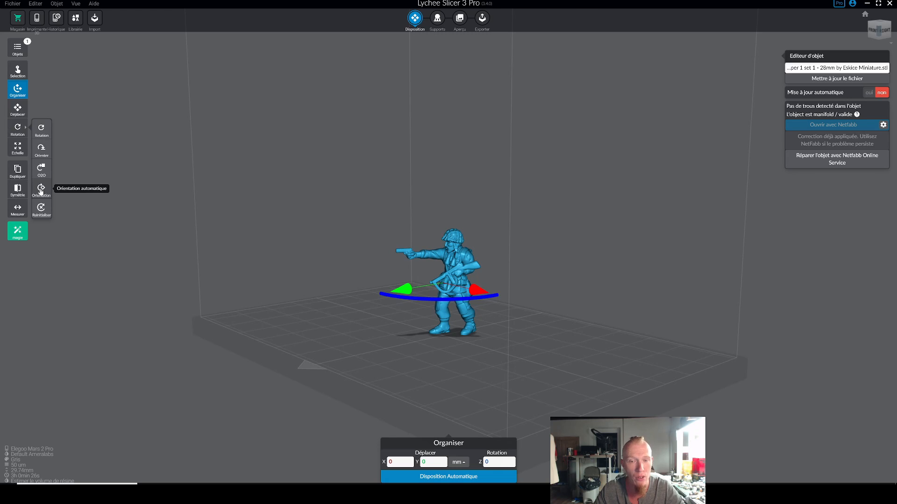
left_click(40, 190)
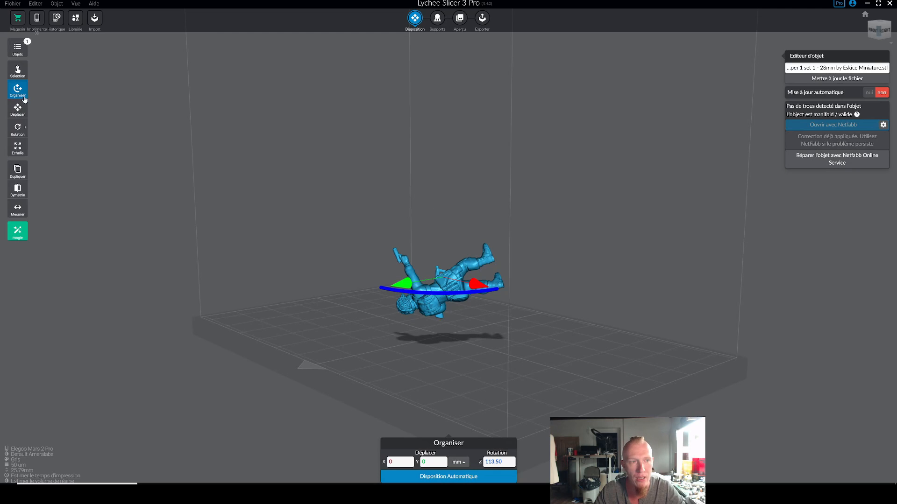
mouse_move(21, 129)
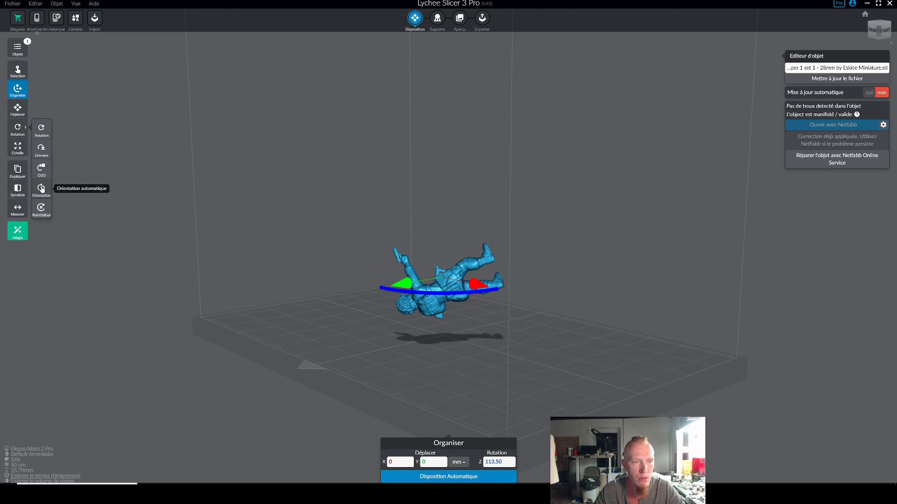
left_click(42, 189)
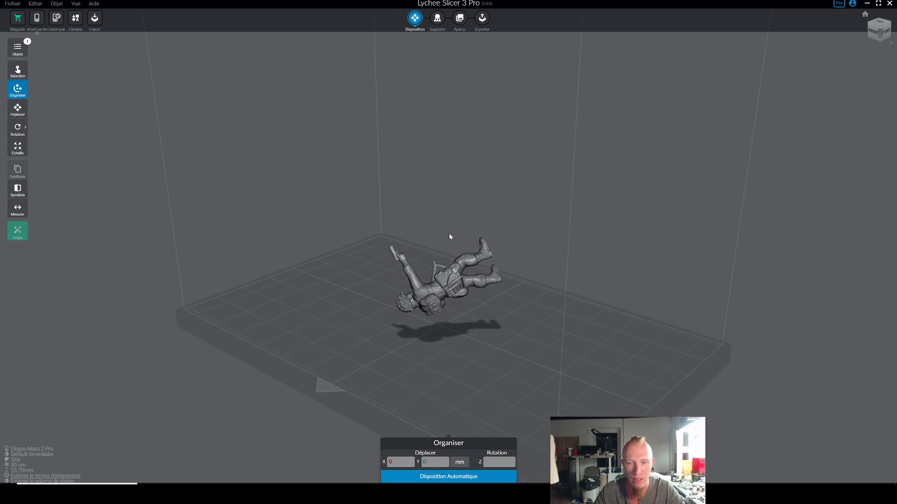
- Inspect the tilted figure's helmet, boots, back and rifle up close from all around
left_click_drag(503, 266, 383, 210)
scroll(431, 321, "up", 8)
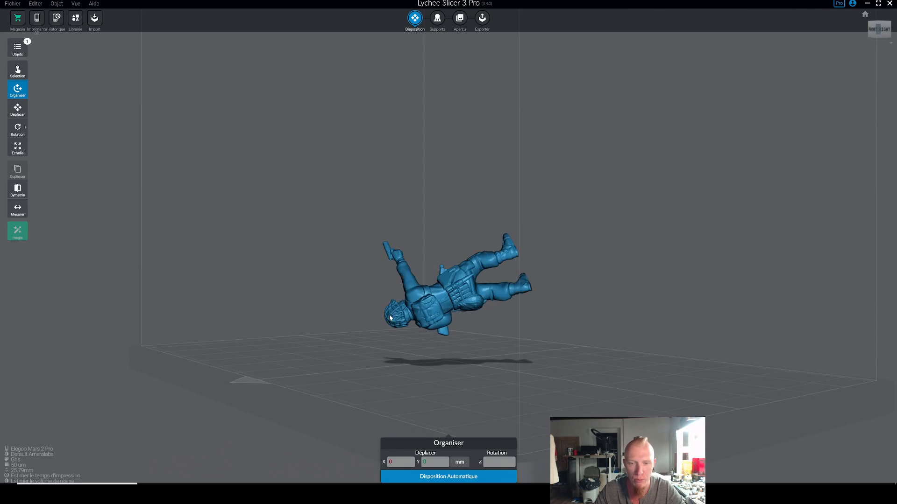
left_click_drag(437, 390, 355, 392)
left_click_drag(481, 374, 348, 372)
left_click_drag(548, 343, 608, 304)
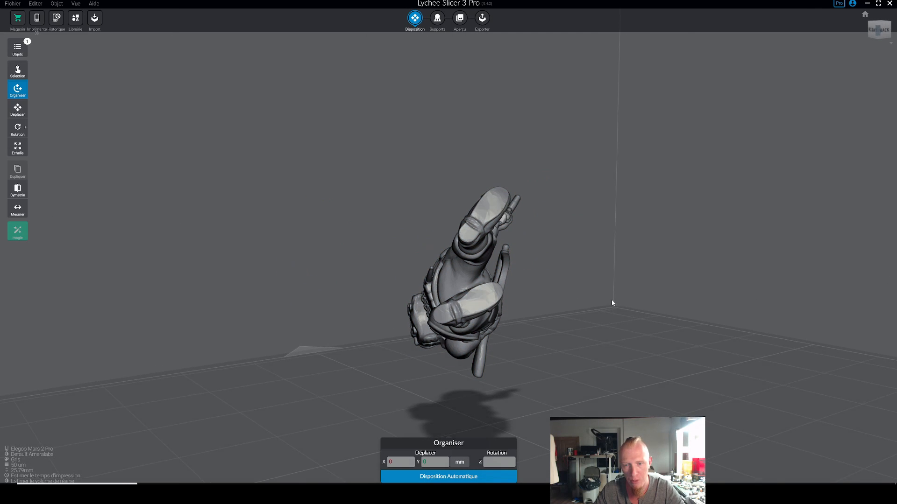
left_click(466, 336)
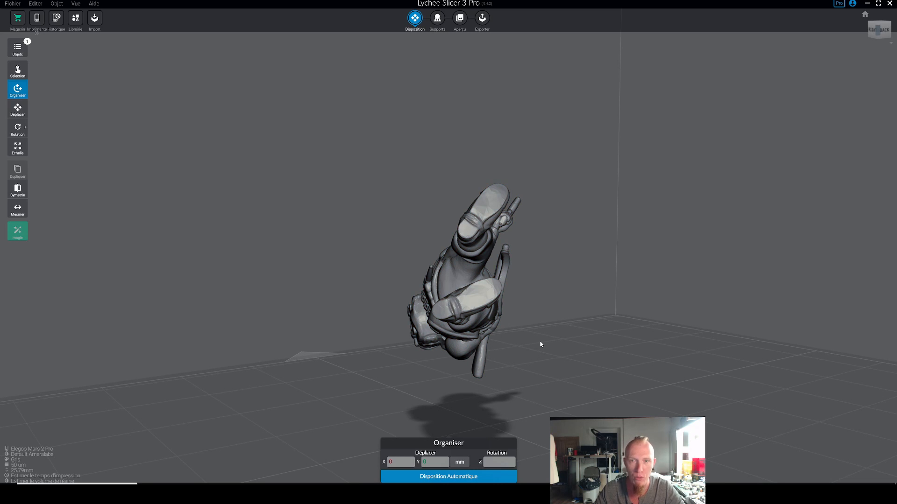
left_click_drag(540, 332, 494, 223)
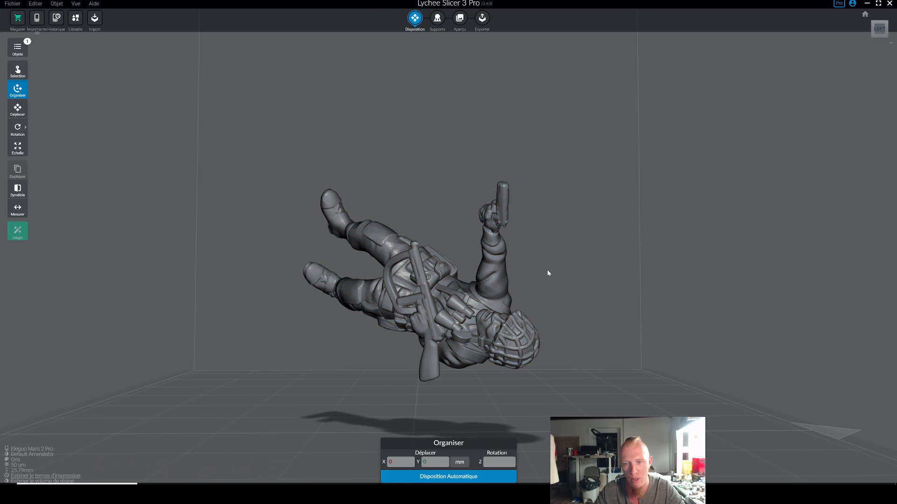
- Examine the automatically tilted paratrooper's arm, rifle, helmet and boots from several sides and from below
left_click_drag(548, 270, 565, 260)
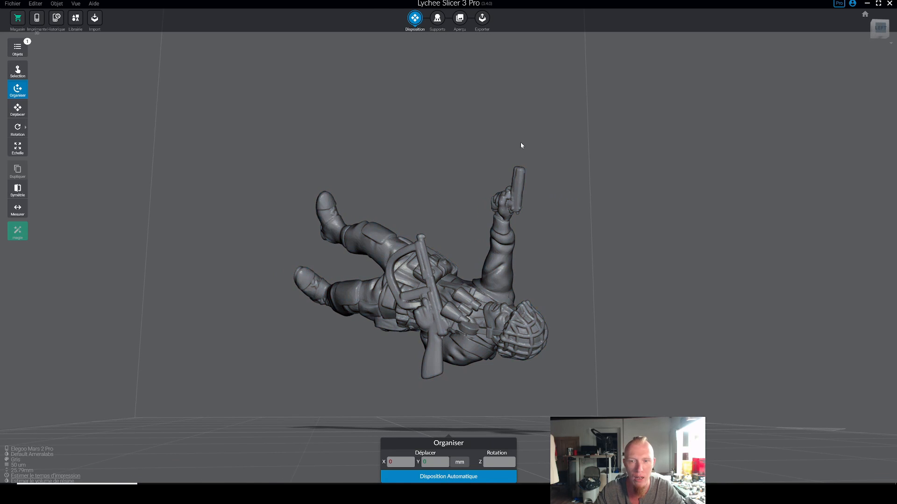
left_click_drag(490, 230, 409, 291)
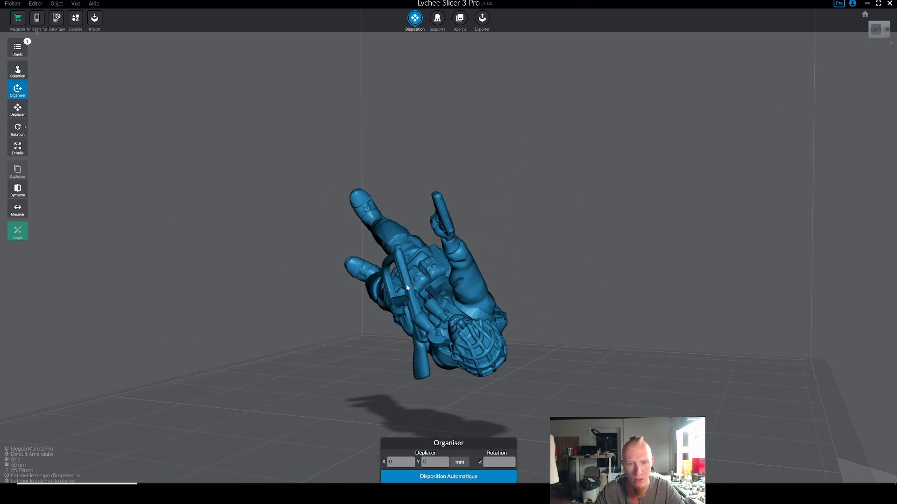
left_click_drag(474, 203, 572, 249)
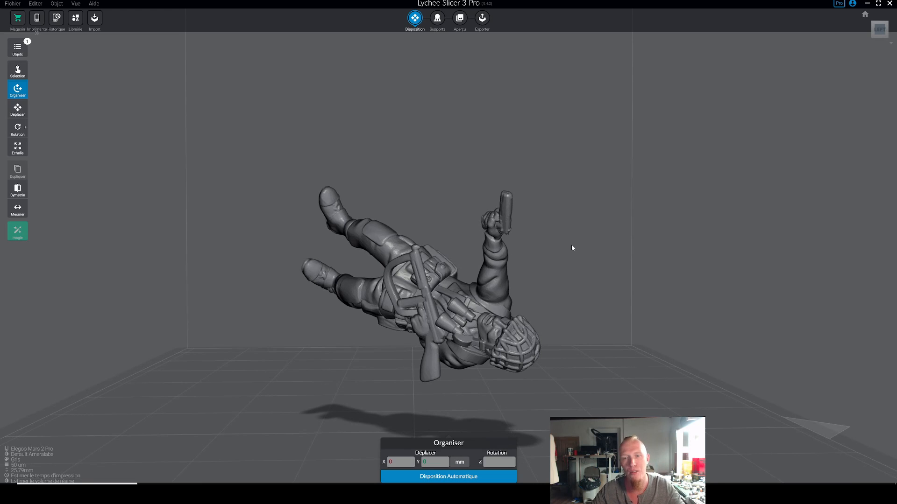
left_click_drag(560, 240, 689, 250)
left_click(467, 267)
left_click_drag(585, 274, 480, 261)
left_click_drag(419, 216, 414, 180)
- Undo the automatic orientation of the paratrooper and deselect the figure
key("ctrl+z")
left_click_drag(542, 227, 329, 215)
left_click_drag(452, 206, 585, 296)
left_click(558, 273)
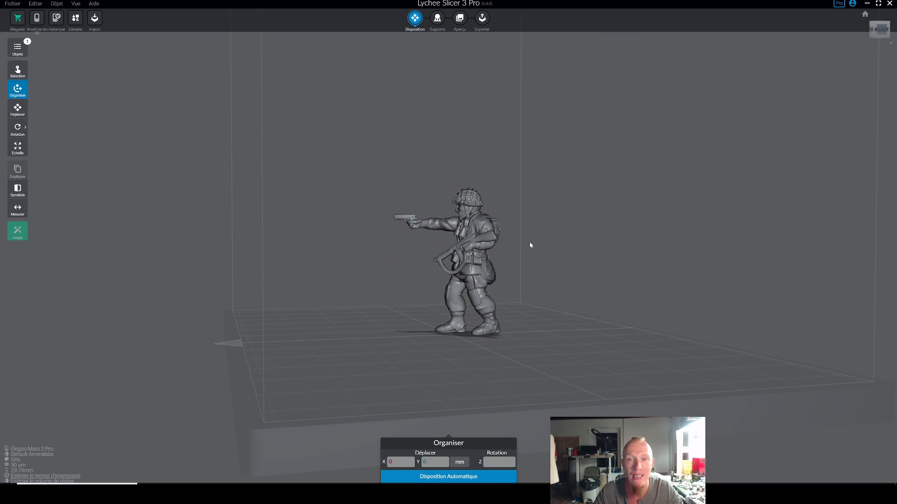
- Select the standing paratrooper and rotate it freehand backward about the X axis to -37.87 degrees
left_click_drag(530, 244, 535, 246)
left_click(492, 236)
left_click_drag(533, 280, 511, 250)
left_click(19, 127)
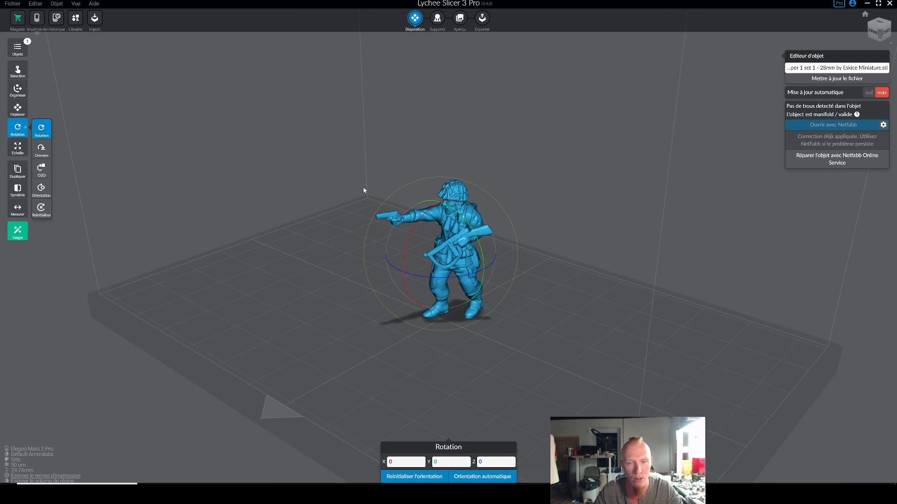
left_click_drag(297, 201, 290, 187)
scroll(360, 204, "up", 3)
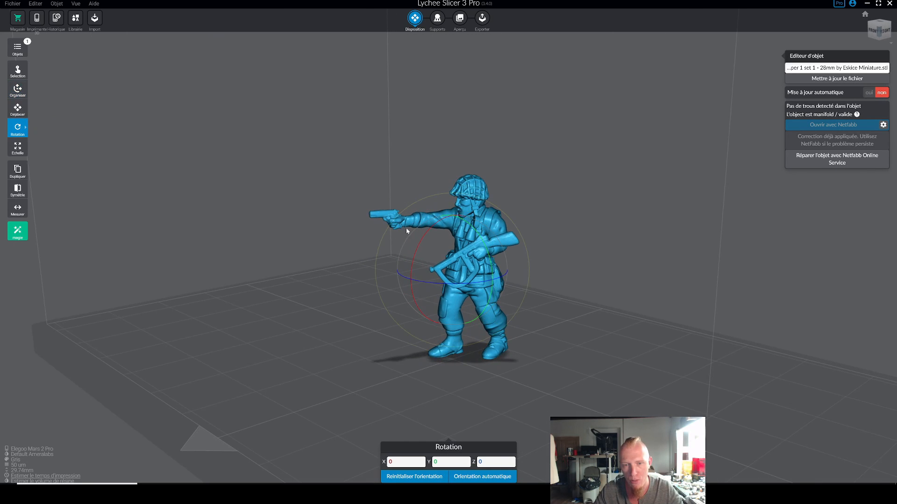
left_click_drag(422, 249, 451, 188)
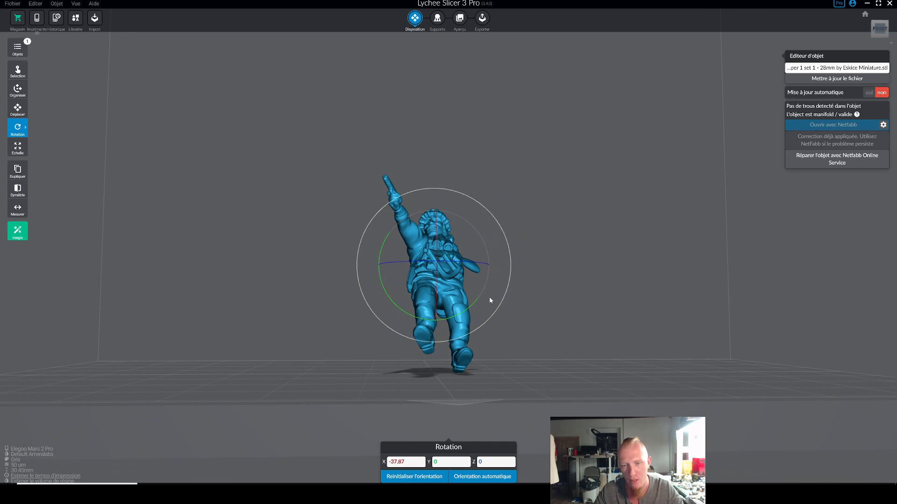
- Rotate the leaning figure sideways about the Y axis to 51.20 degrees
mouse_move(577, 306)
left_mouse_down()
mouse_move(540, 304)
mouse_move(574, 310)
left_mouse_up()
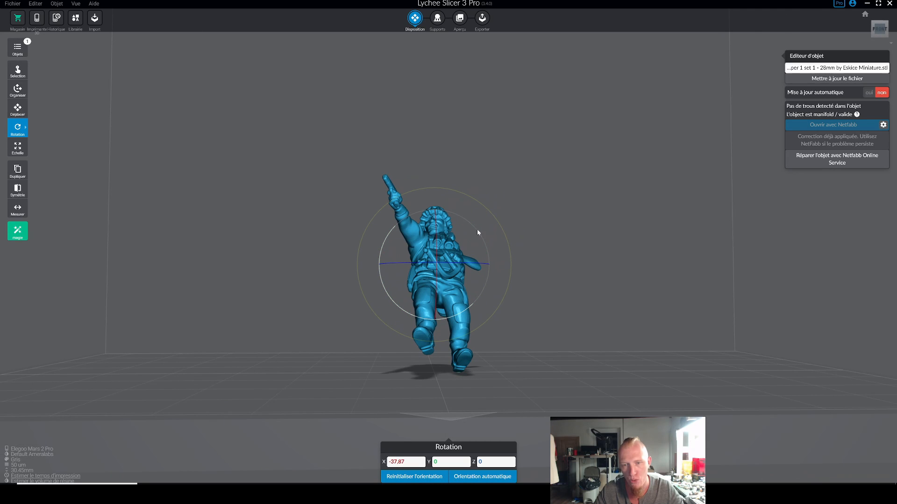
left_click_drag(476, 233, 458, 199)
left_click_drag(559, 263, 579, 280)
left_click_drag(471, 356, 424, 343)
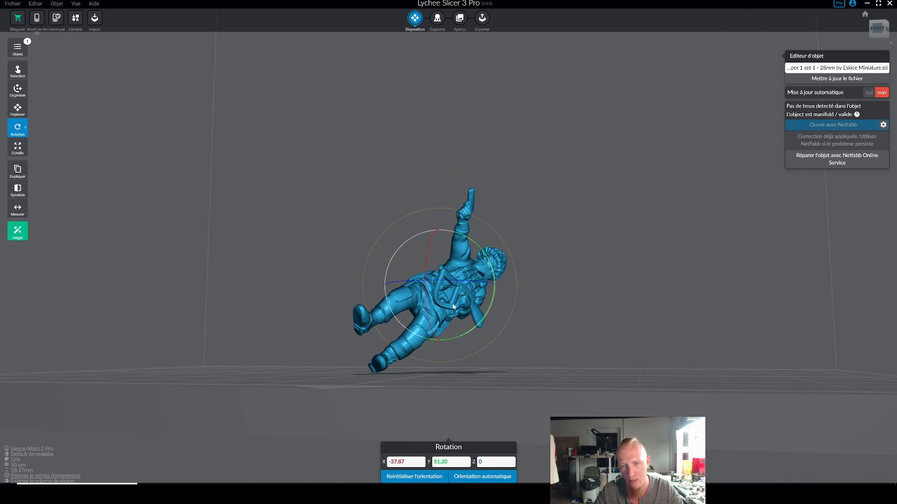
left_click_drag(565, 338, 534, 332)
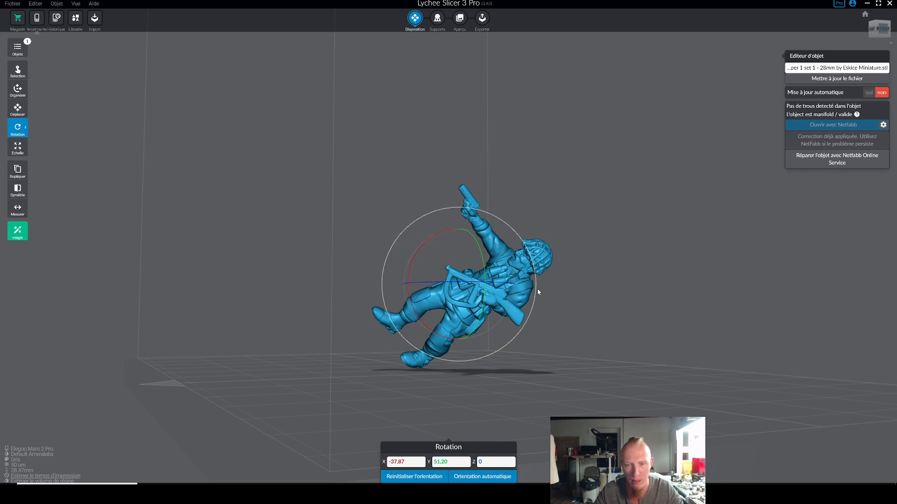
- Rotate the figure freehand to lean further onto its back, at X -66.11, Y -6.60 and Z 0.36 degrees
right_click_drag(520, 326, 654, 368)
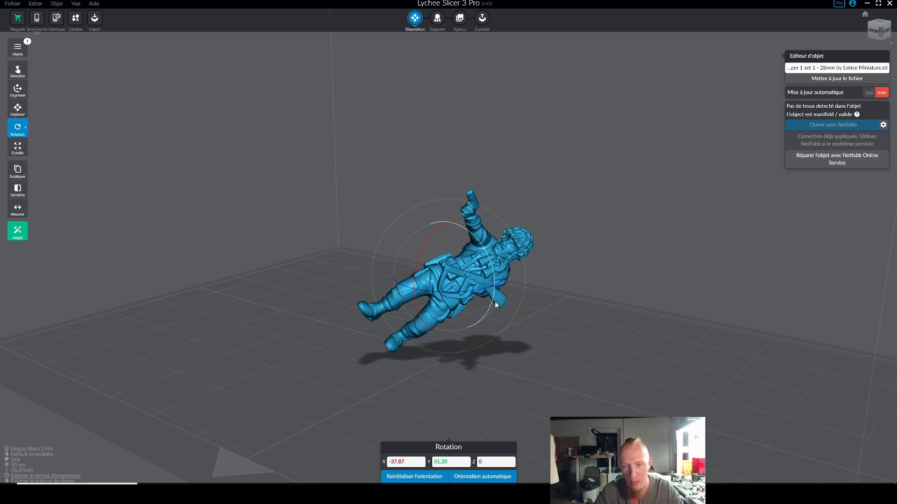
right_click_drag(566, 316, 587, 322)
left_click_drag(490, 268, 466, 235)
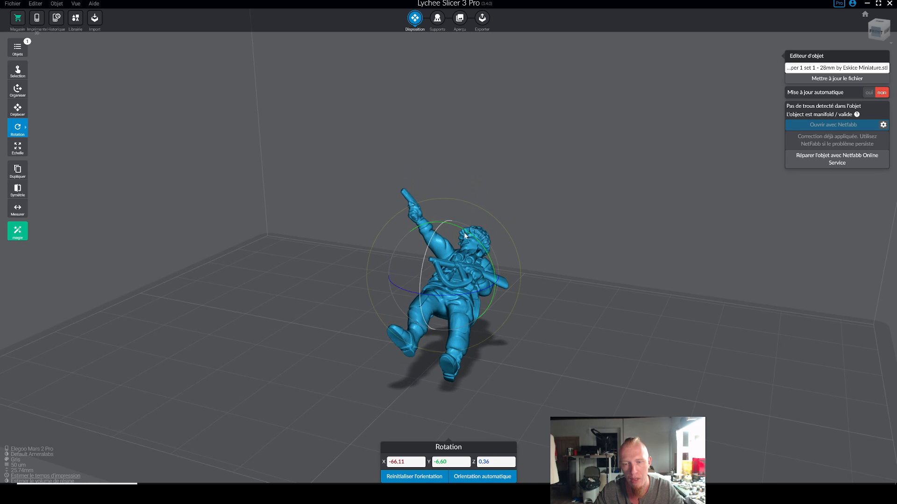
left_click(597, 283)
right_click_drag(597, 283, 464, 263)
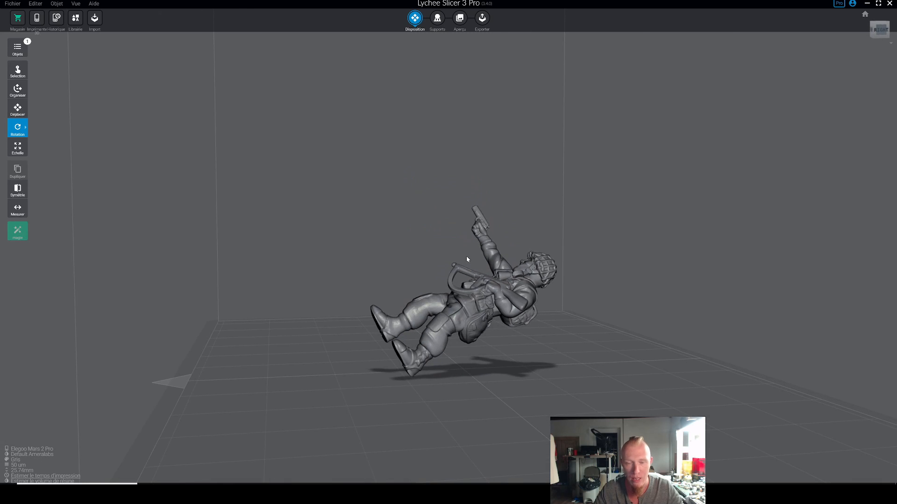
right_click_drag(609, 234, 648, 272)
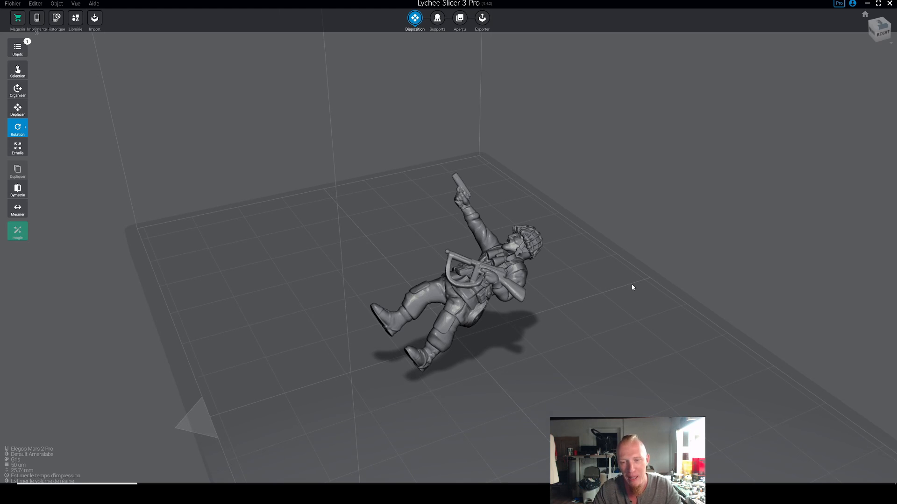
left_click_drag(632, 287, 601, 272)
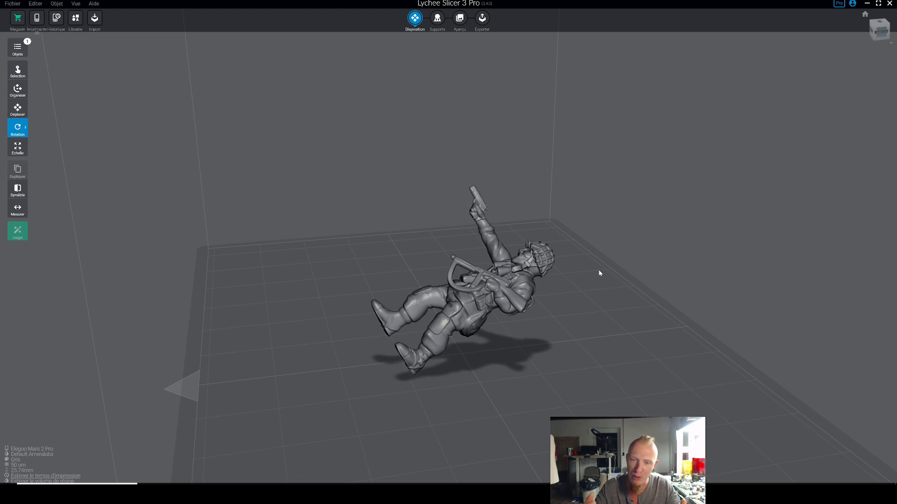
left_click_drag(609, 265, 552, 259)
- Try a further freehand rotation of the leaning figure and undo it
left_click(551, 258)
left_click_drag(575, 290, 627, 303)
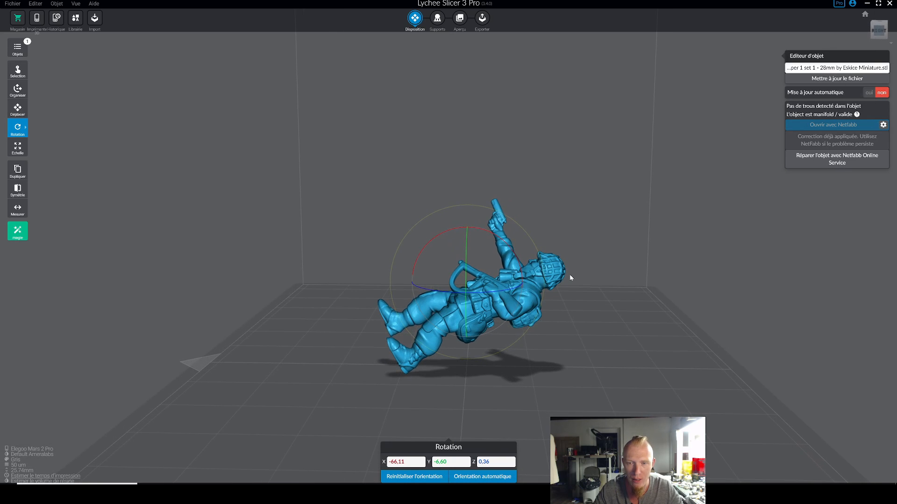
left_click_drag(517, 259, 466, 246)
key("ctrl+z")
- Check the leaning figure's orientation from the boots and from the side
left_click_drag(631, 294, 527, 294)
left_click(620, 302)
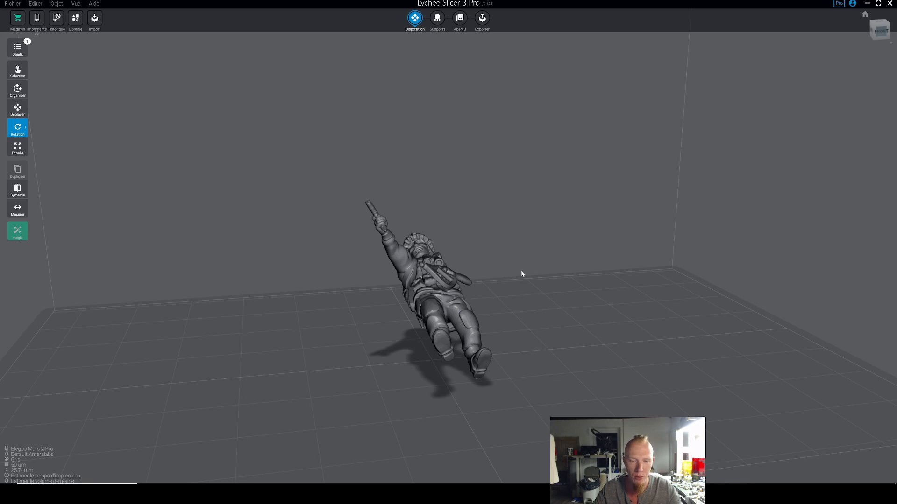
left_click_drag(532, 290, 470, 296)
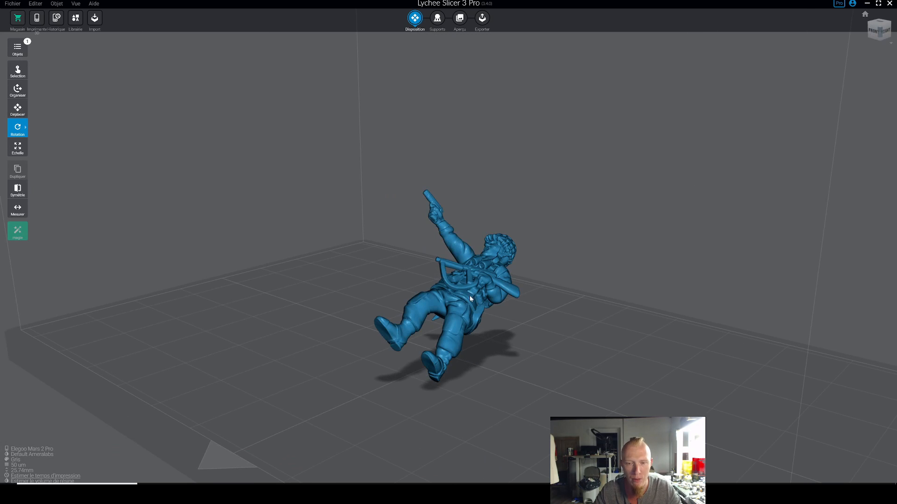
left_click_drag(535, 365, 465, 355)
left_click(500, 298)
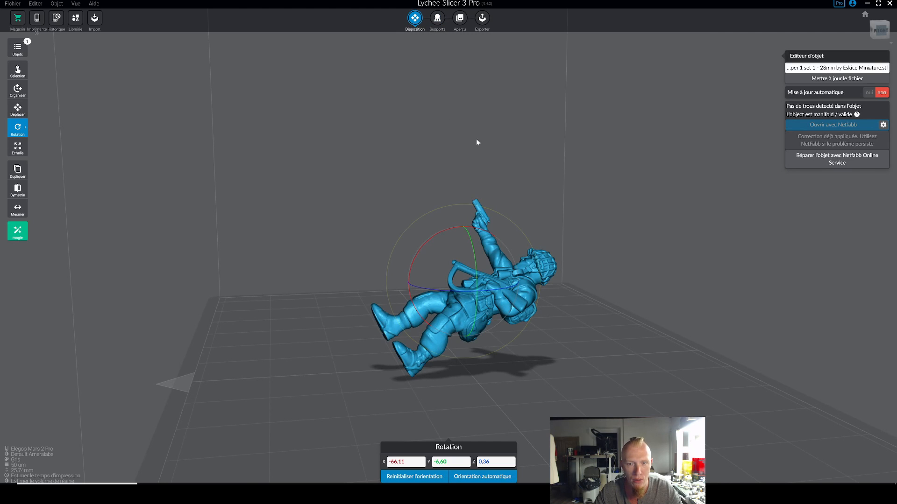
left_click_drag(476, 141, 587, 182)
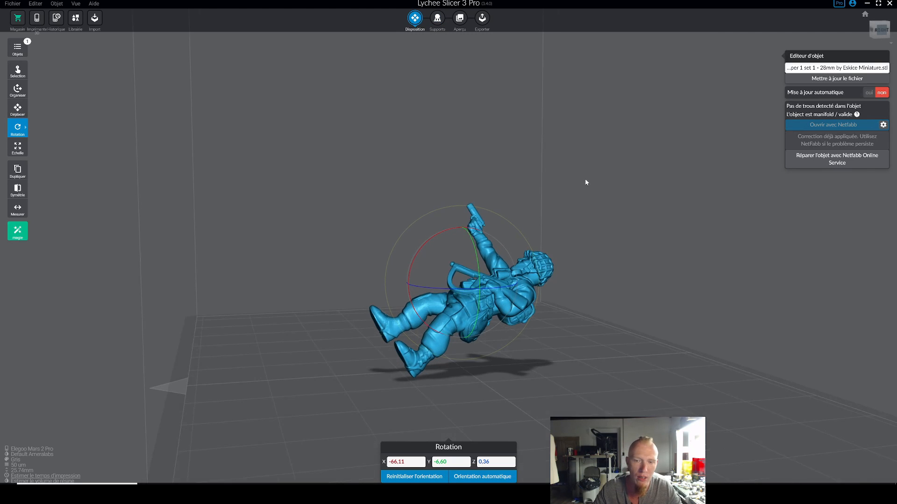
- Switch to support preparation and review the base and global support settings
left_click(437, 18)
left_click_drag(534, 148, 480, 140)
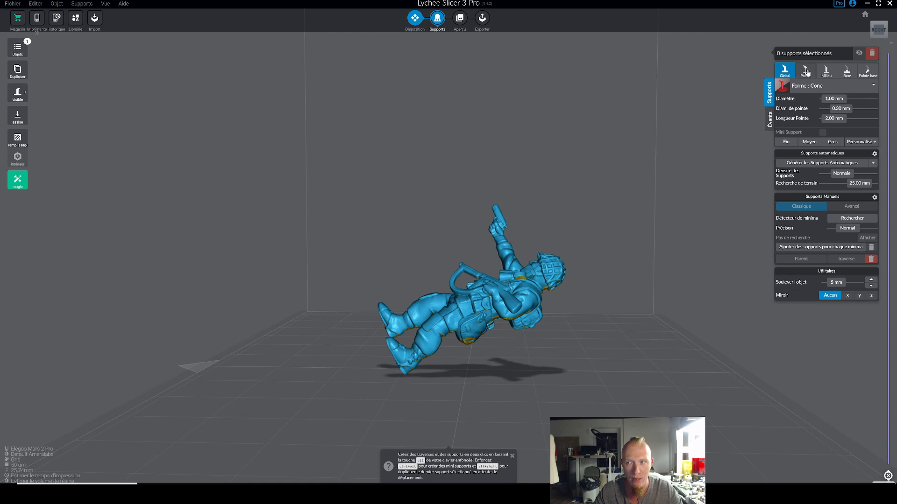
left_click(847, 71)
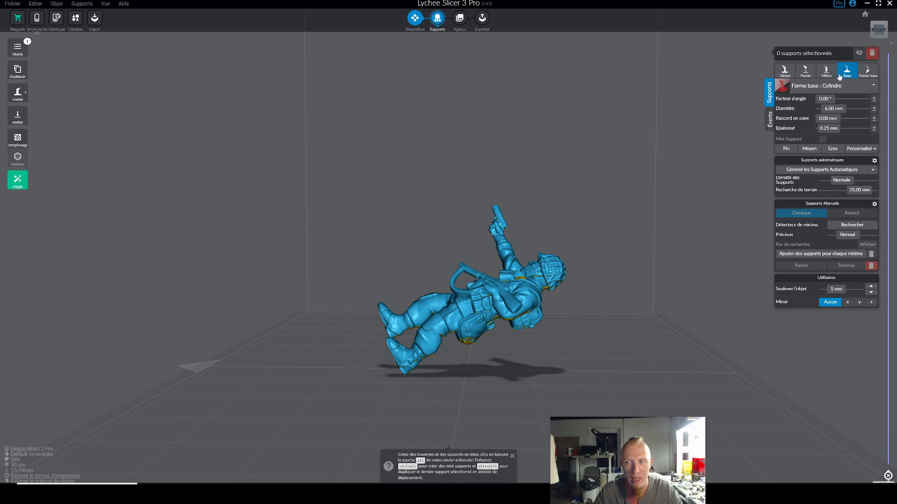
left_click(792, 76)
left_click(851, 74)
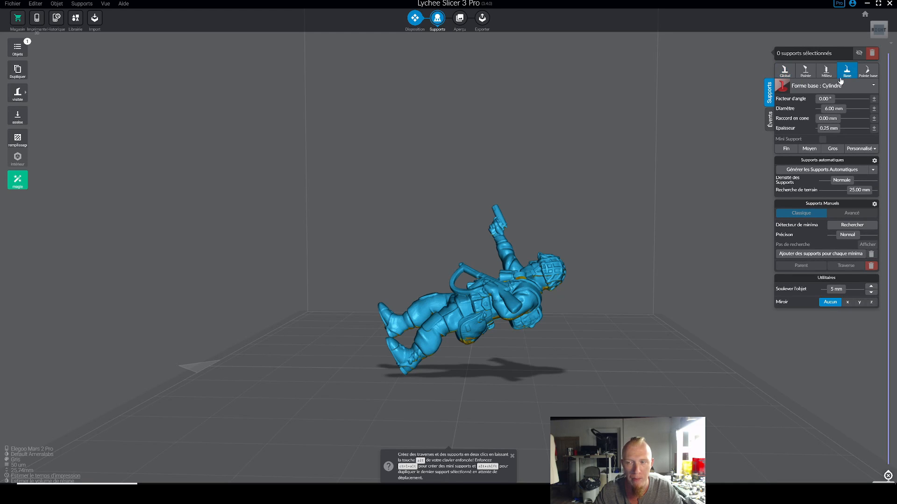
left_click(785, 71)
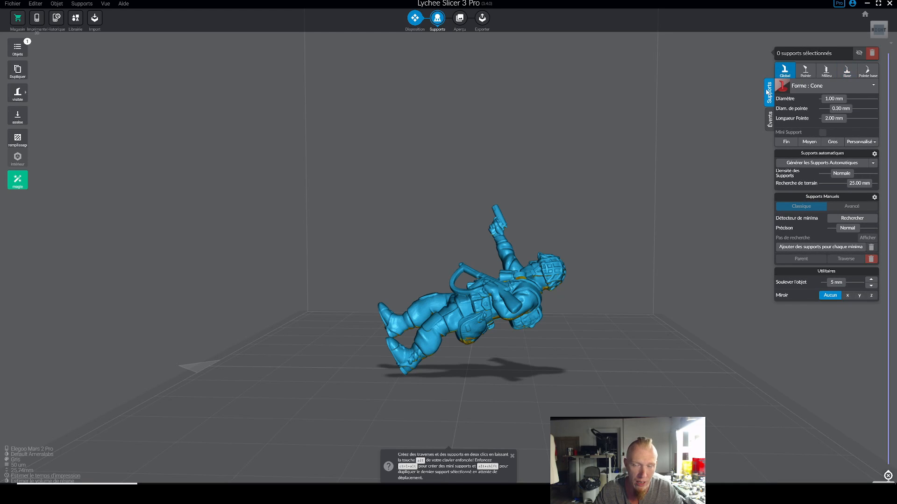
- Place a single cone-shaped support under the paratrooper's bent upper arm
mouse_move(686, 160)
left_mouse_down()
mouse_move(597, 214)
mouse_move(517, 230)
left_mouse_up()
left_click(515, 283)
left_click_drag(648, 344, 545, 264)
scroll(549, 259, "up", 5)
scroll(551, 255, "up", 8)
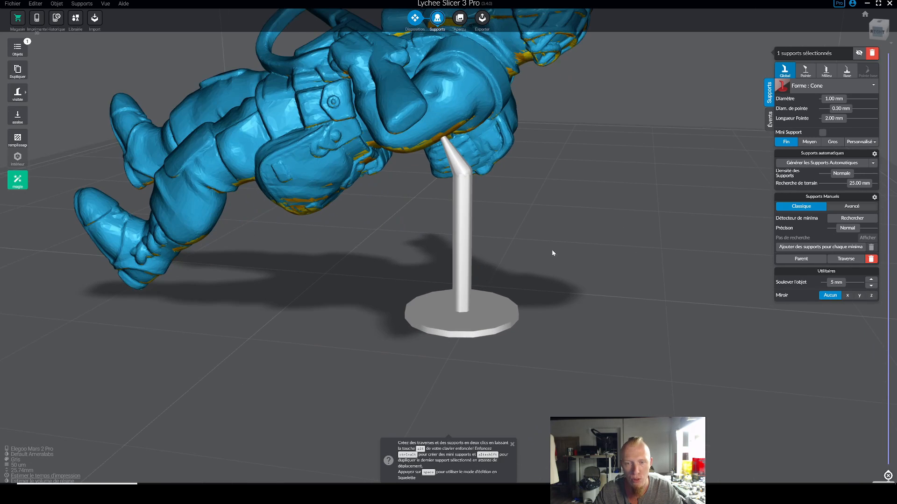
- Examine the support's tip, shaft and the joint between the shaft and its disc-shaped base up close
left_click_drag(530, 276, 512, 277)
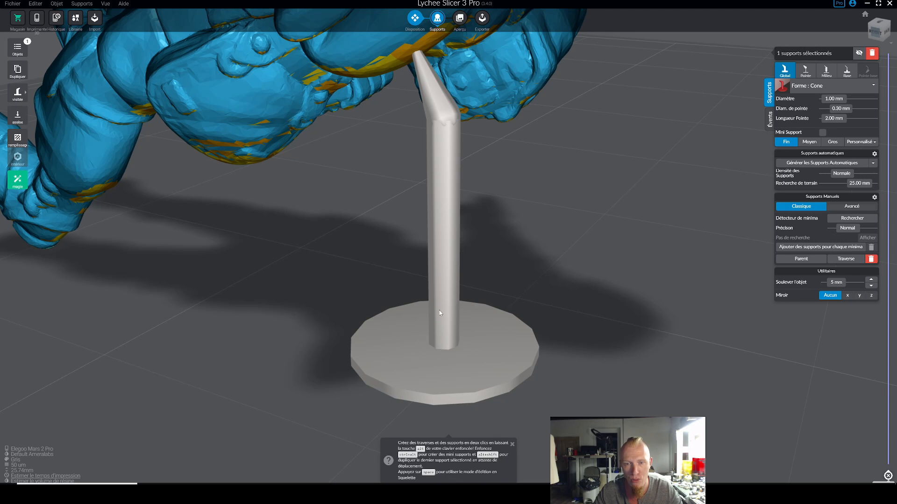
right_click_drag(450, 362, 533, 314)
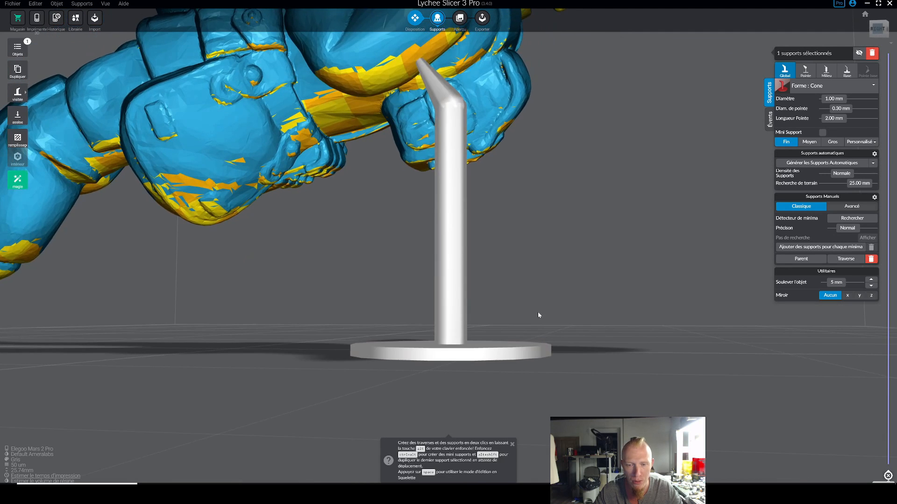
scroll(484, 335, "up", 4)
scroll(488, 335, "up", 2)
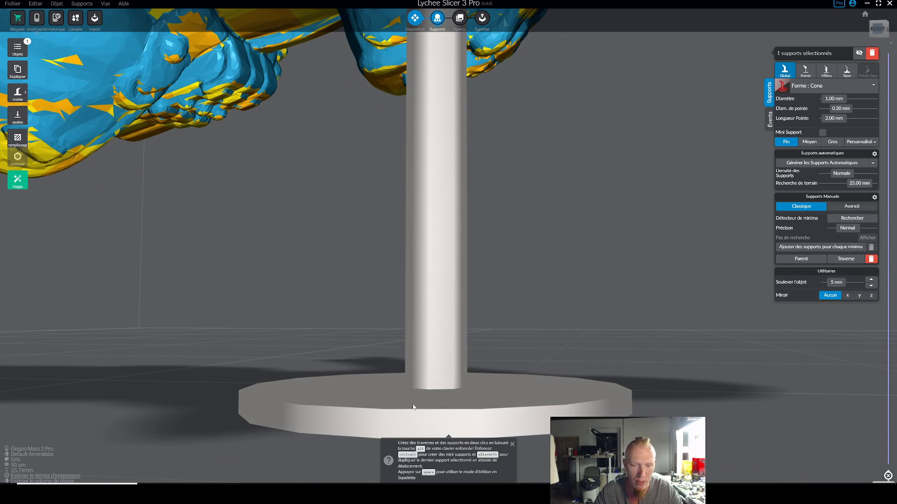
scroll(491, 304, "down", 3)
right_click_drag(490, 304, 516, 262)
scroll(535, 298, "up", 2)
scroll(532, 290, "down", 3)
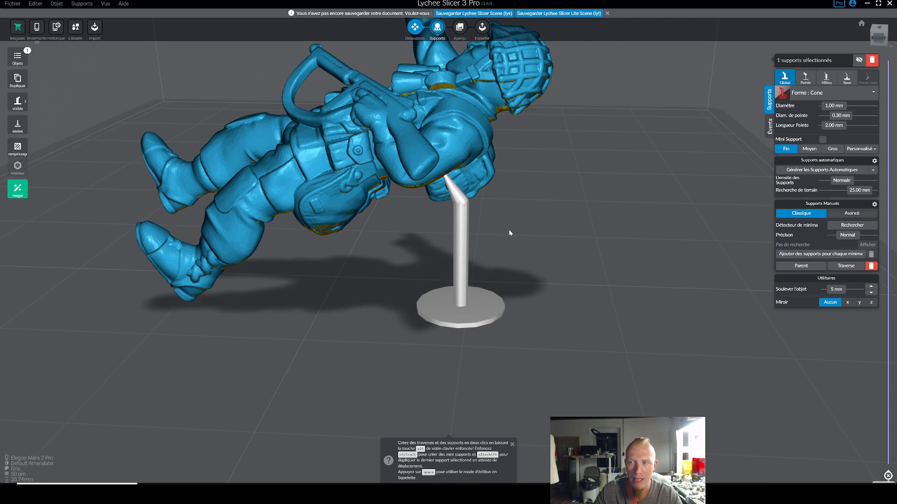
left_click_drag(546, 244, 551, 240)
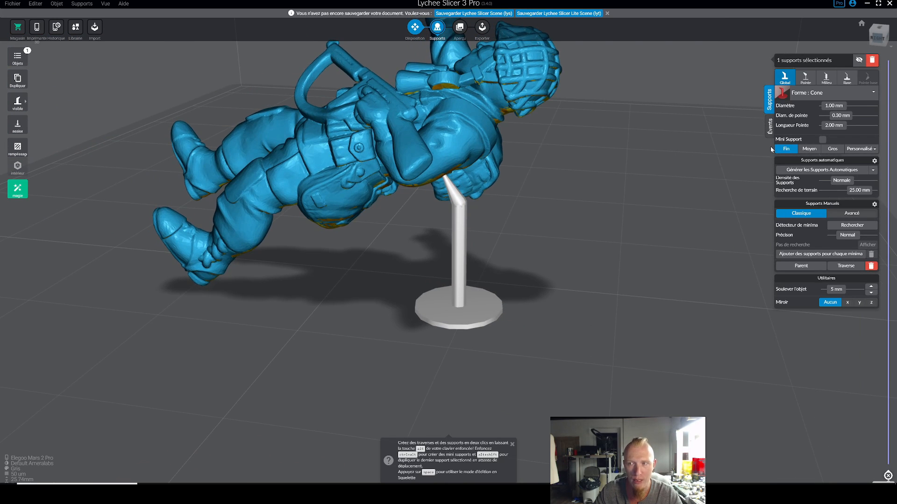
- Delete the test support and, with the base settings open, place a new one under the same upper arm
key("Delete")
left_click(845, 81)
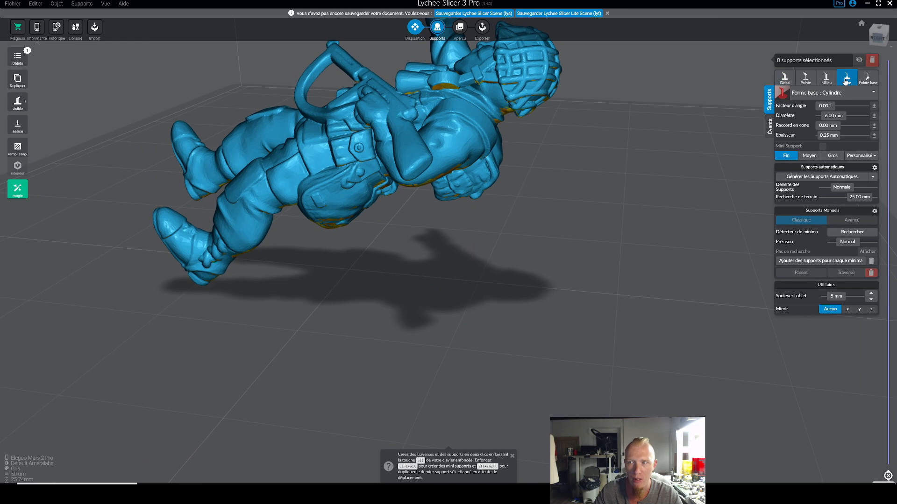
left_click_drag(663, 175, 574, 127)
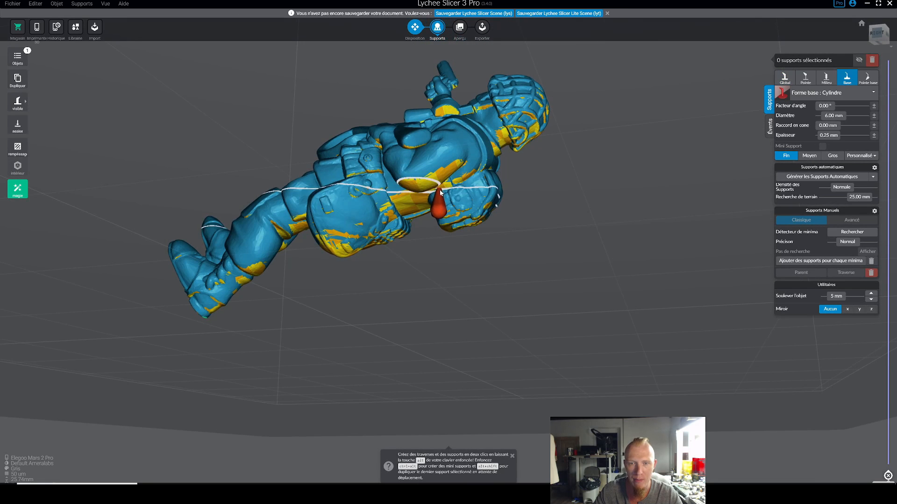
left_click(436, 187)
- Set the cone joint of the new support's cylindrical base to 1.82 mm
left_click_drag(524, 220, 511, 268)
scroll(511, 268, "up", 3)
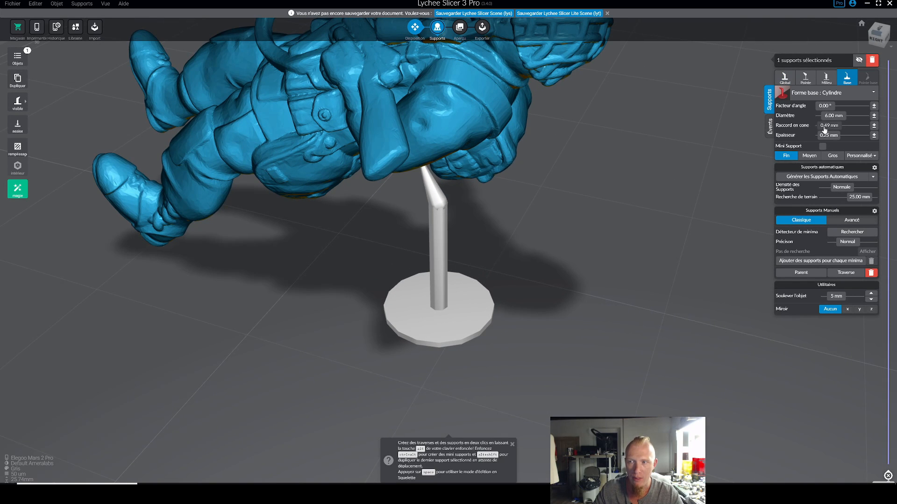
left_click_drag(571, 252, 551, 299)
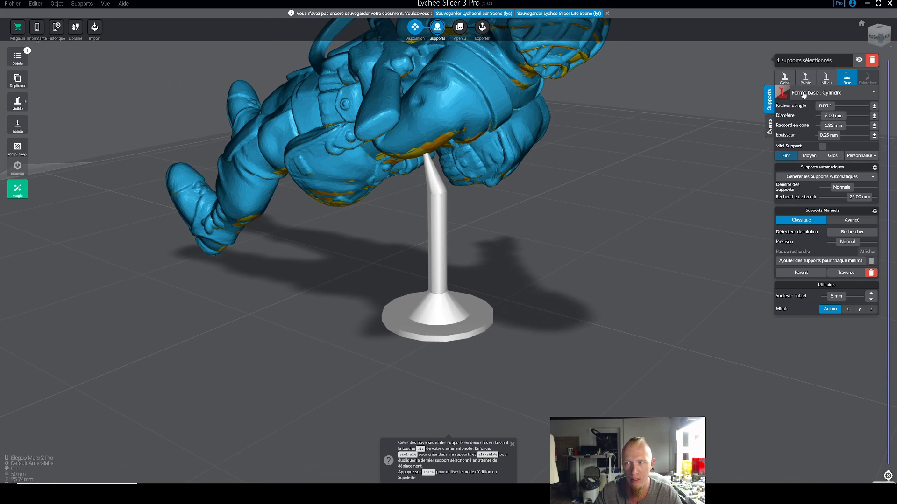
left_click_drag(607, 209, 414, 306)
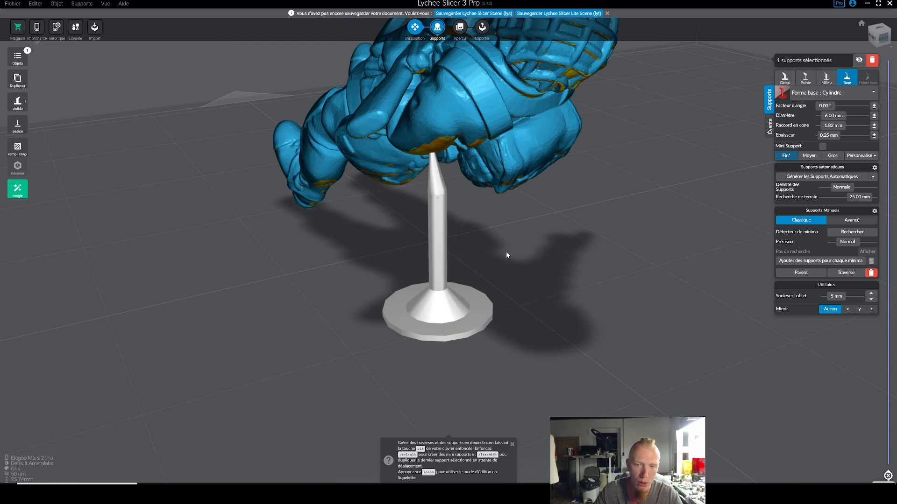
- Delete the test support under the upper arm and switch the base settings to the Moyen preset
left_click_drag(506, 251, 440, 315)
left_click_drag(523, 271, 496, 251)
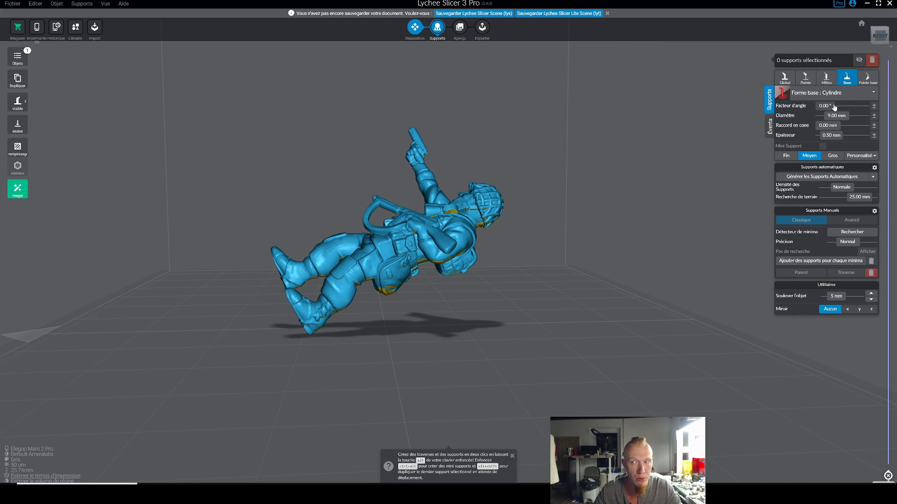
mouse_move(564, 230)
right_mouse_down()
mouse_move(564, 222)
mouse_move(576, 227)
right_mouse_up()
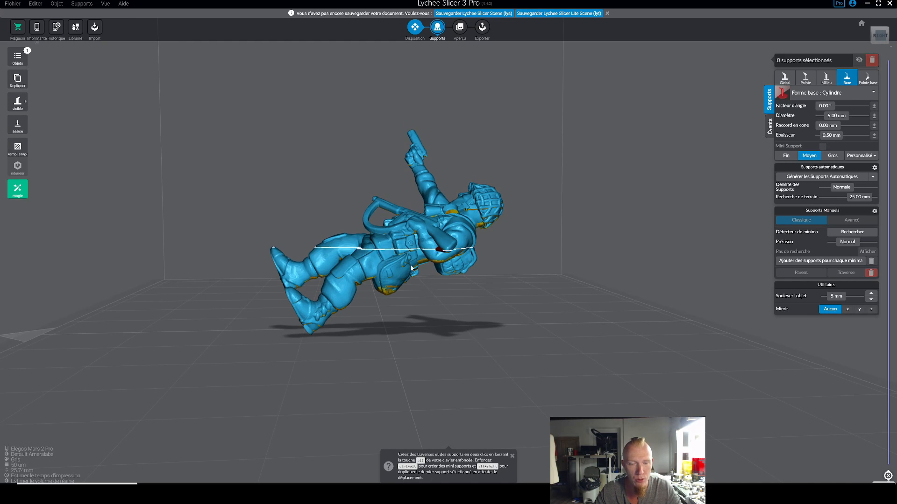
mouse_move(356, 340)
right_mouse_down()
mouse_move(370, 290)
mouse_move(311, 272)
mouse_move(312, 374)
mouse_move(310, 356)
right_mouse_up()
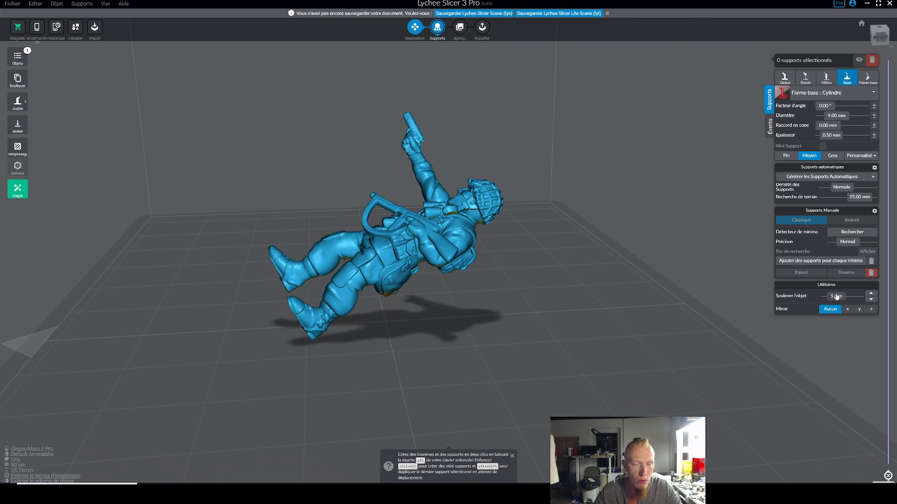
- Try the object lift up and down by 5 mm, leaving the paratrooper raised by 5 mm
left_click(871, 295)
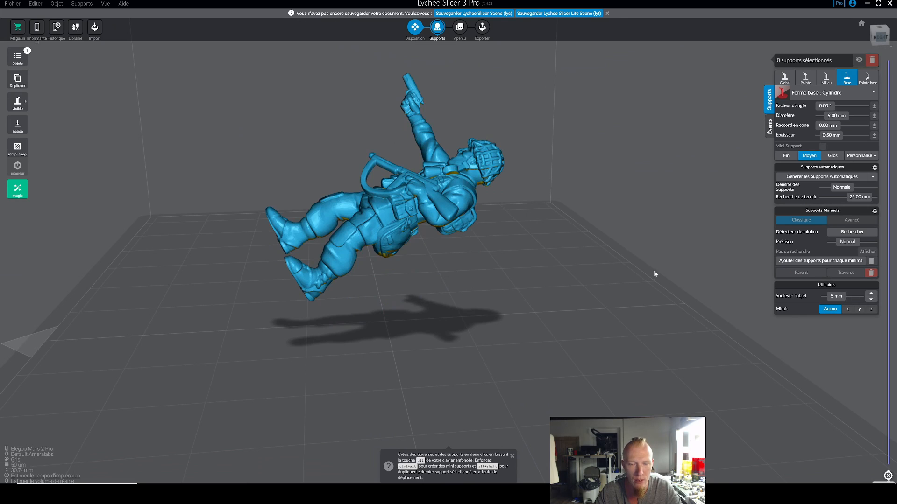
right_click_drag(654, 272, 650, 254)
left_click(870, 300)
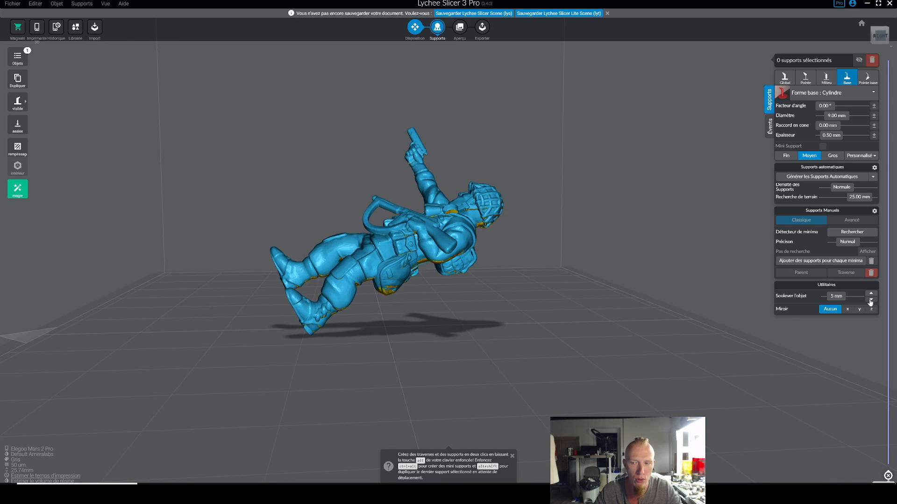
left_click(871, 293)
- Set the object lift distance to 3 mm and lower the paratrooper by that amount
left_click(844, 296)
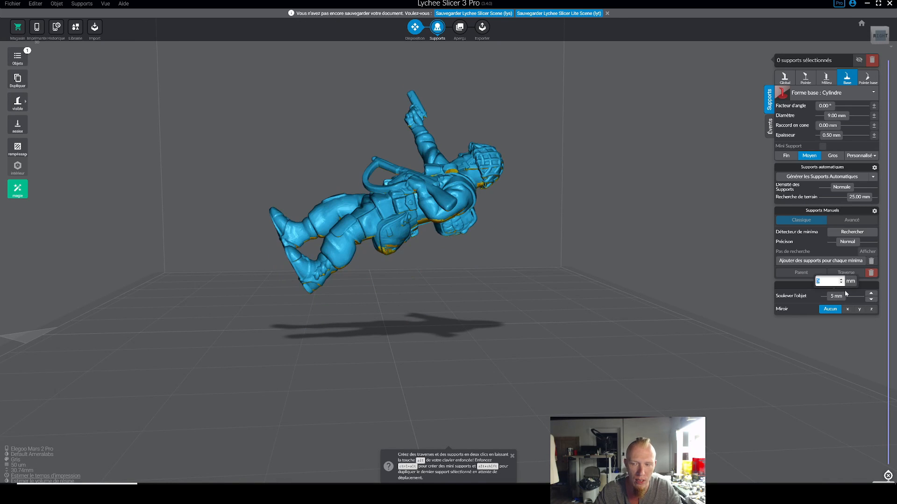
type("3")
key("Return")
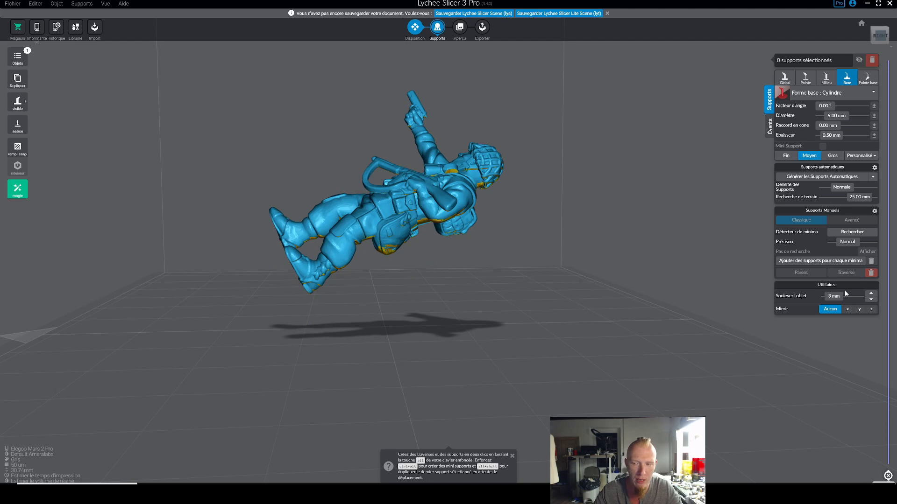
left_click(871, 300)
- With the Gros preset, find the miniature's lowest point in the layer preview and place a support under that boot's heel
left_click_drag(596, 289, 339, 169)
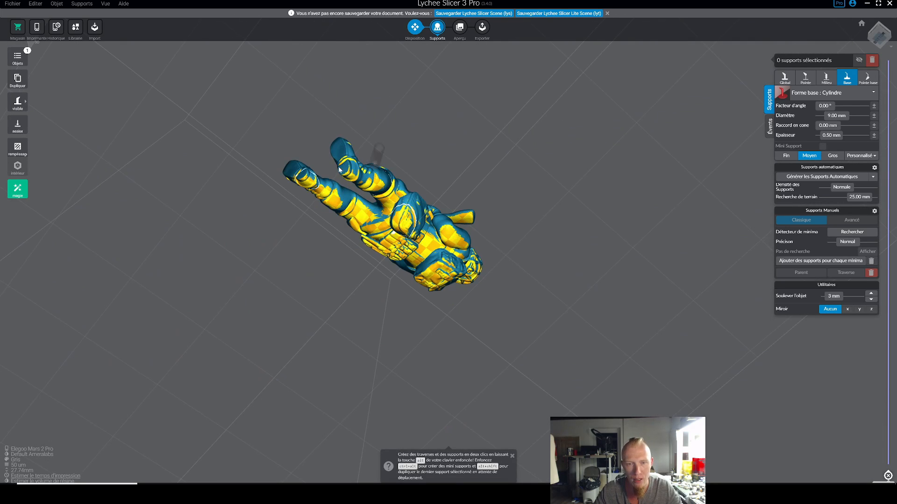
left_click(832, 156)
left_click_drag(599, 177, 375, 214)
scroll(375, 214, "up", 2)
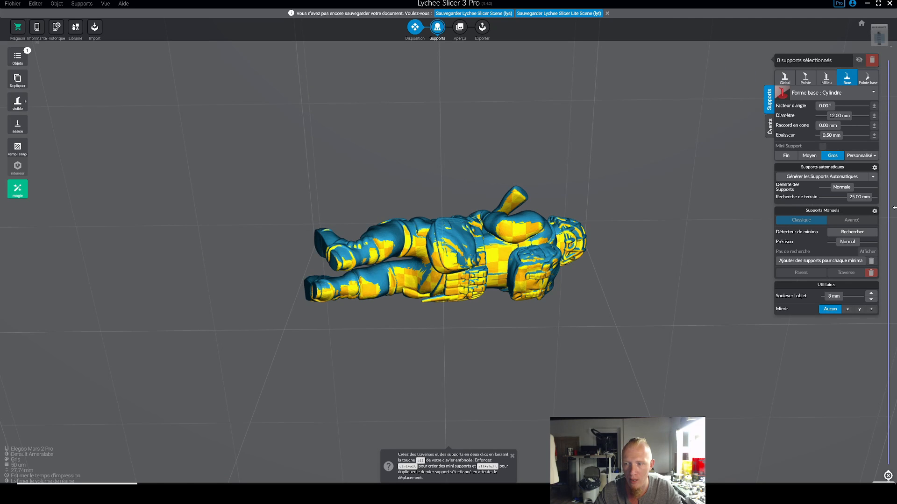
mouse_move(888, 475)
left_mouse_down()
mouse_move(889, 384)
mouse_move(888, 475)
left_mouse_up()
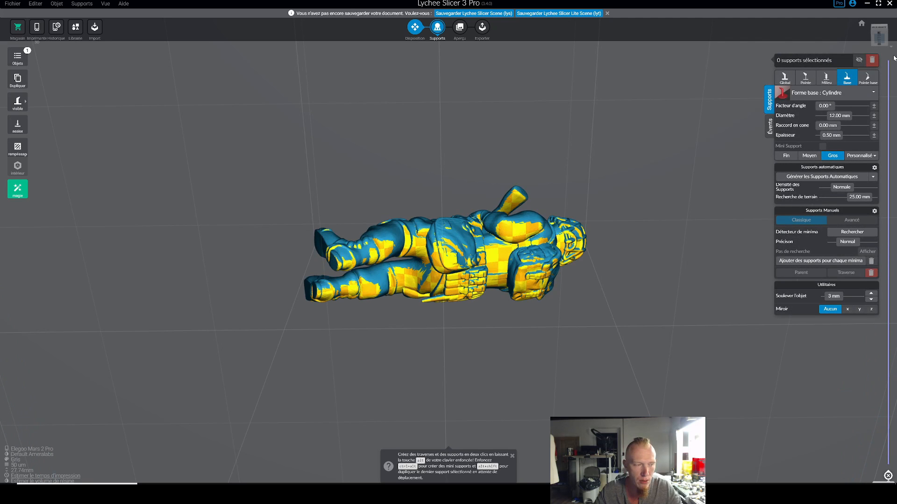
left_click_drag(887, 479, 881, 439)
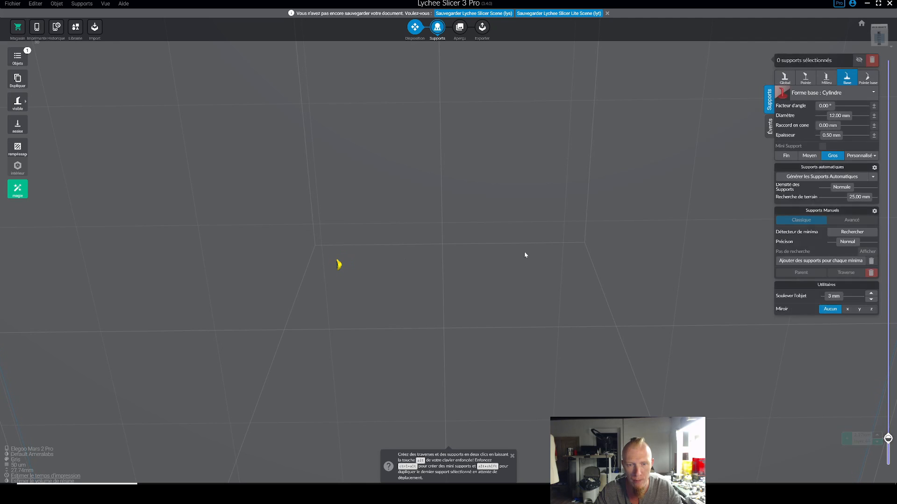
left_click(337, 264)
right_click_drag(457, 288, 543, 325)
left_click_drag(888, 438, 893, 188)
right_click_drag(467, 380, 412, 352)
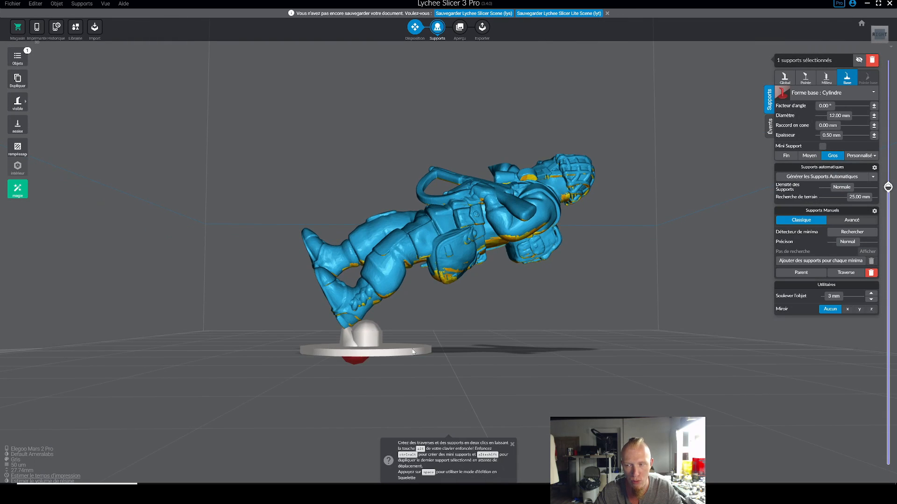
- Set the object lift distance to 5 mm and raise the paratrooper with its boot support by that amount
double_click(832, 298)
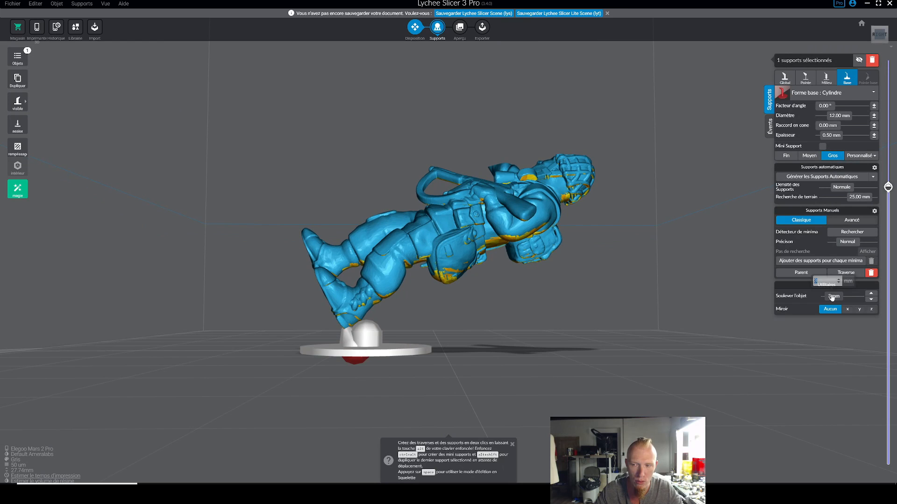
key("Return")
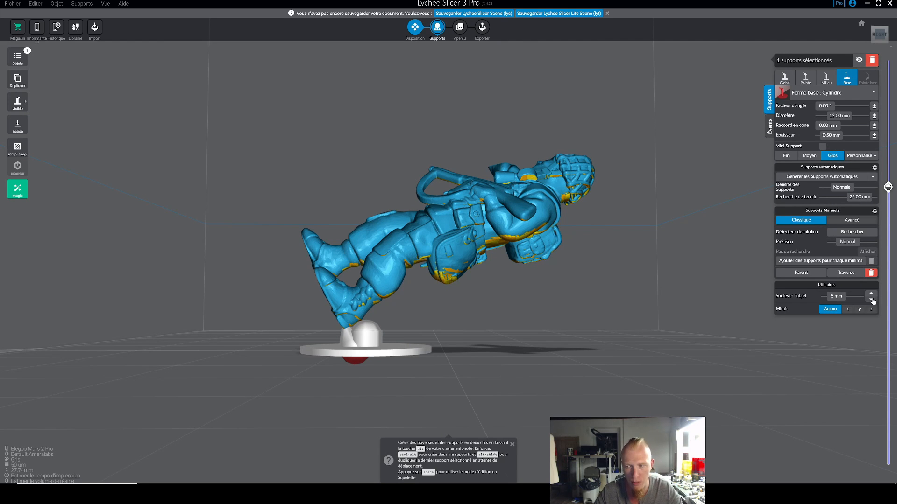
mouse_move(418, 280)
right_mouse_down()
mouse_move(428, 268)
mouse_move(423, 288)
mouse_move(422, 279)
right_mouse_up()
- Scan the layers above the lower boot for an unsupported island and place a Gros support under the rounded hip bag
left_click_drag(890, 239, 893, 356)
right_click_drag(659, 259, 766, 292)
left_click_drag(891, 355, 894, 328)
left_click(893, 328)
right_click_drag(611, 274, 517, 247)
scroll(511, 246, "up", 3)
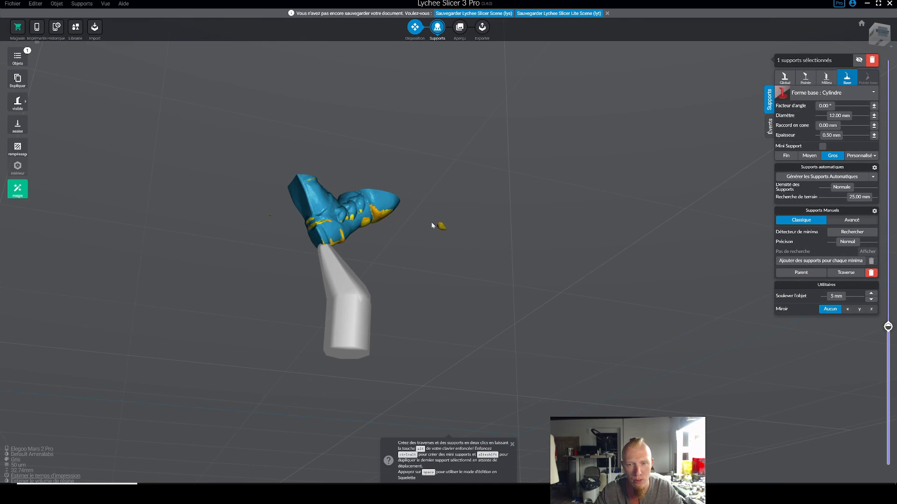
mouse_move(888, 327)
left_mouse_down()
mouse_move(888, 276)
mouse_move(888, 326)
left_mouse_up()
left_click(441, 228)
- Place a Gros support under the heel of the other, higher boot at its first unsupported layer
right_click_drag(532, 297, 705, 330)
left_click_drag(891, 333, 891, 331)
scroll(890, 331, "down", 3)
right_click_drag(660, 281, 707, 246)
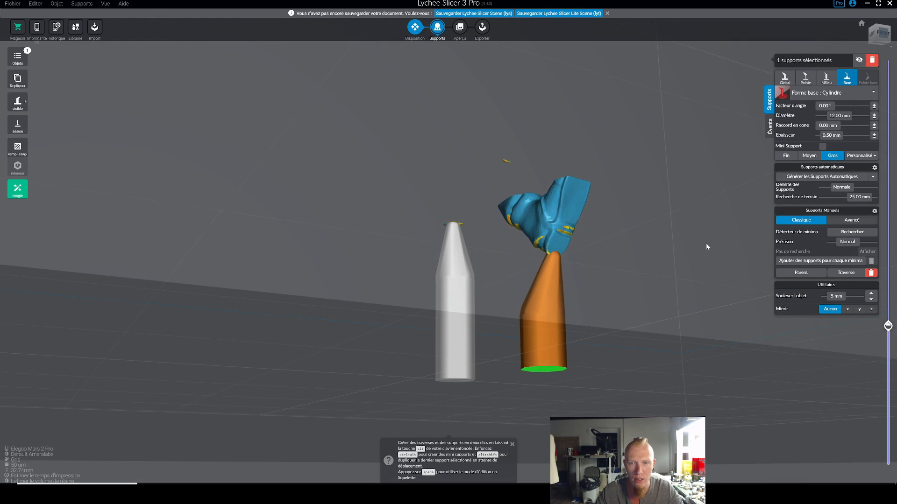
left_click(507, 162)
right_click_drag(577, 199, 866, 350)
- Select all three supports and set their bases' cone joint to 3.04 mm
left_click_drag(888, 326, 894, 292)
right_click_drag(520, 244, 329, 255)
right_click_drag(561, 269, 314, 262)
right_click_drag(671, 290, 481, 332)
scroll(513, 263, "down", 5)
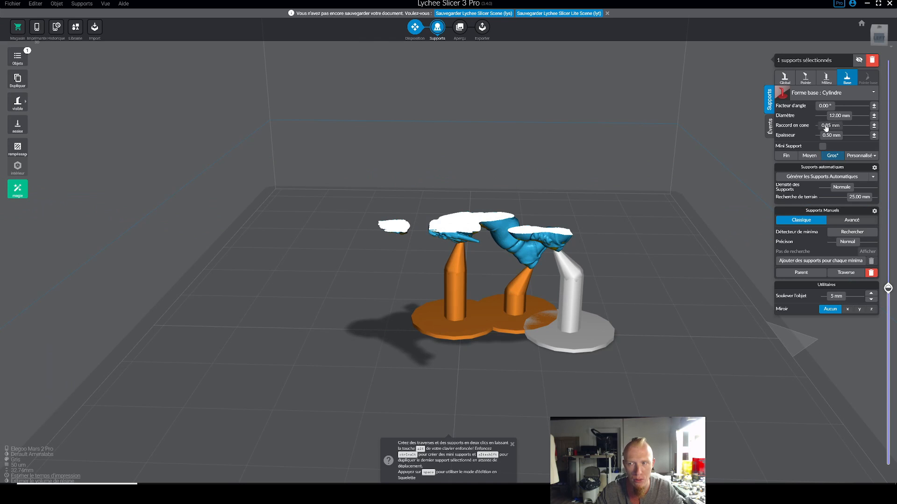
left_click_drag(366, 278, 579, 351, "shift")
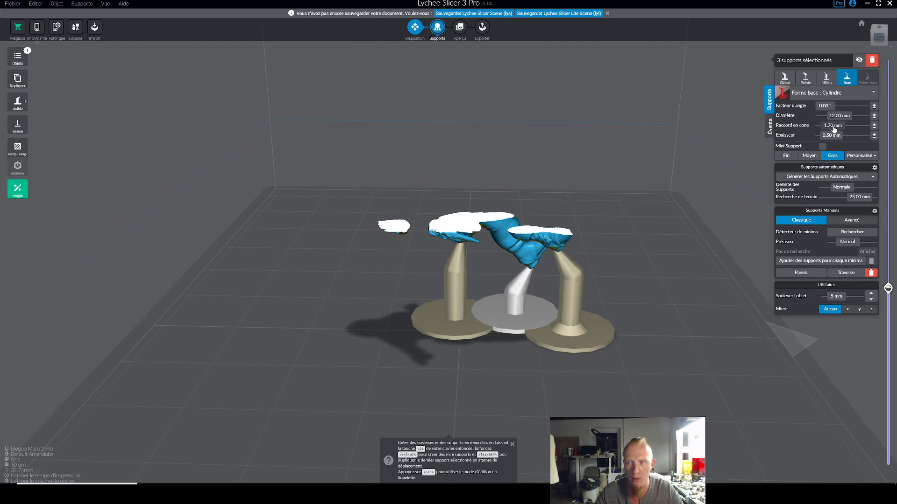
left_click_drag(834, 129, 835, 130)
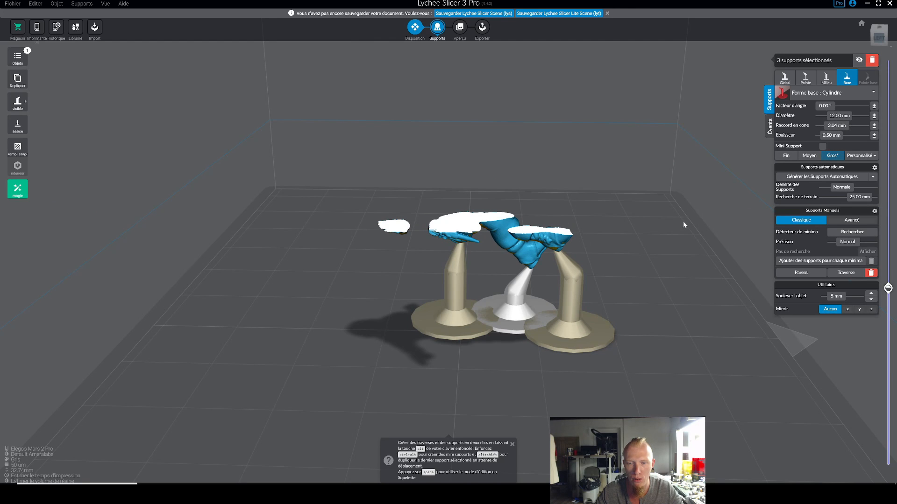
left_click(653, 252)
- Locate the backpack's lowest island in the layer preview and place a Gros support with a 3.04 mm cone joint under it
right_click_drag(653, 253, 590, 255)
left_click(525, 297)
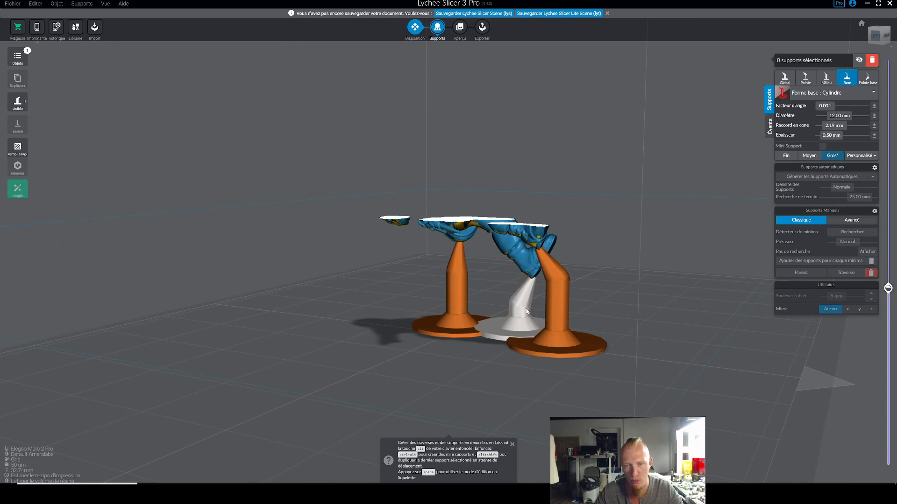
right_click_drag(552, 336, 542, 280)
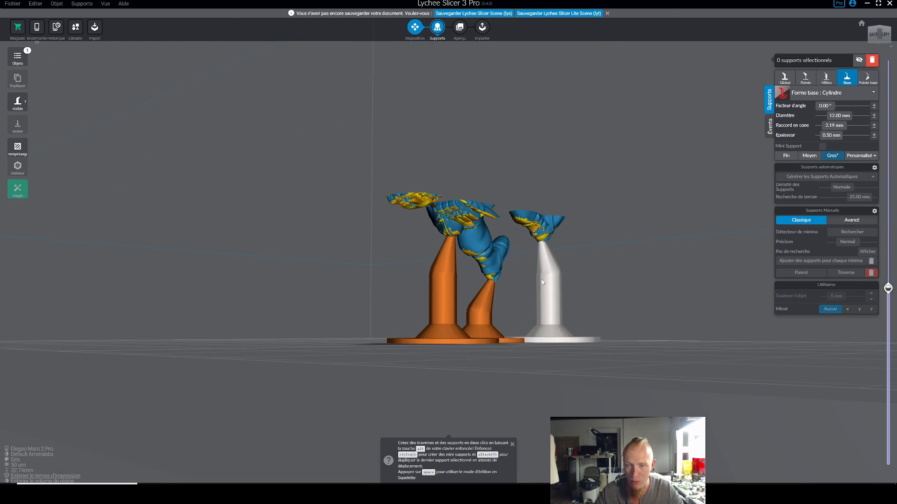
right_click_drag(488, 260, 418, 268)
left_click_drag(888, 289, 888, 226)
right_click_drag(576, 210, 453, 211)
left_click_drag(888, 226, 887, 300)
right_click_drag(420, 214, 427, 184)
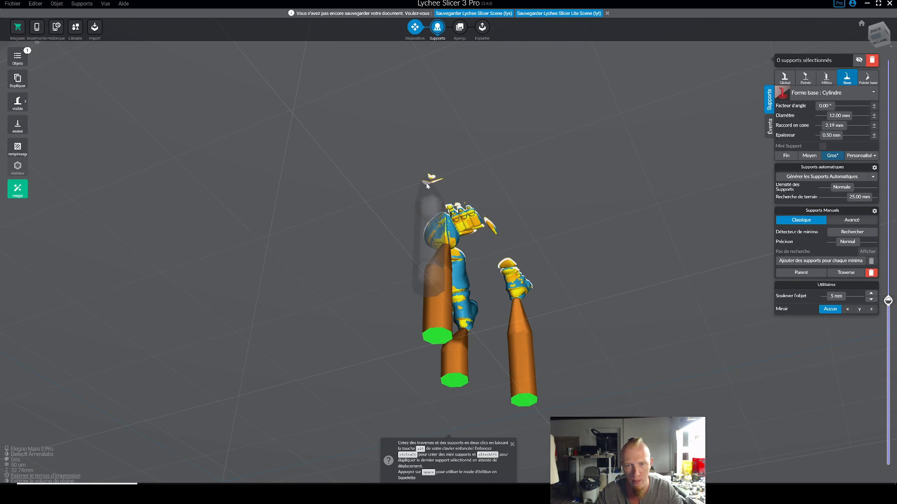
left_click(425, 184)
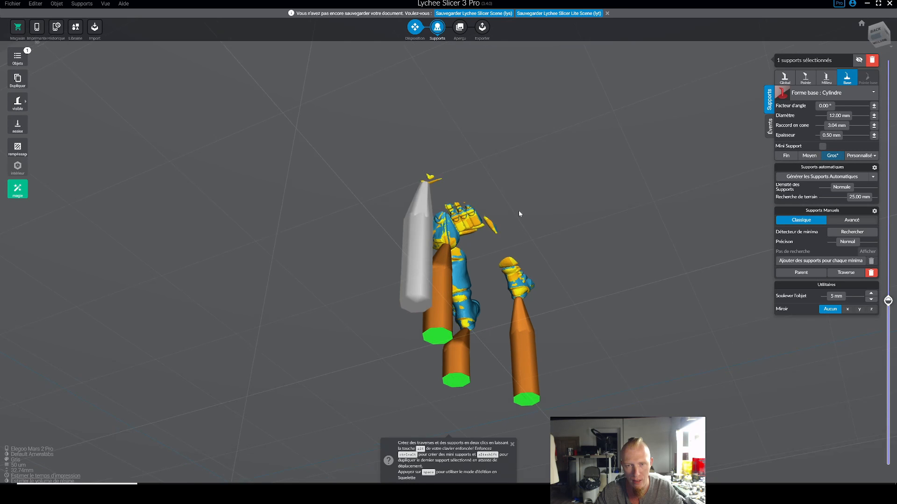
right_click_drag(519, 214, 376, 266)
left_click_drag(888, 300, 888, 174)
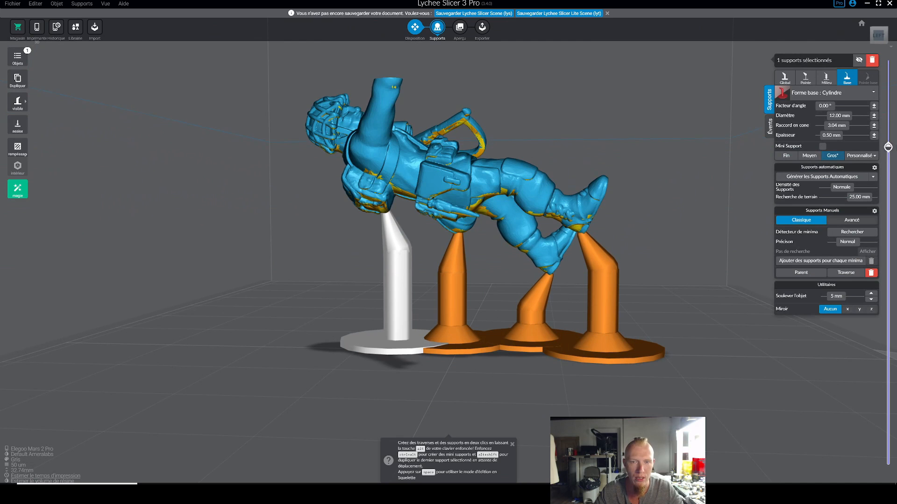
- Deselect the backpack support and switch the support settings to the Moyen preset
right_click_drag(619, 170, 489, 179)
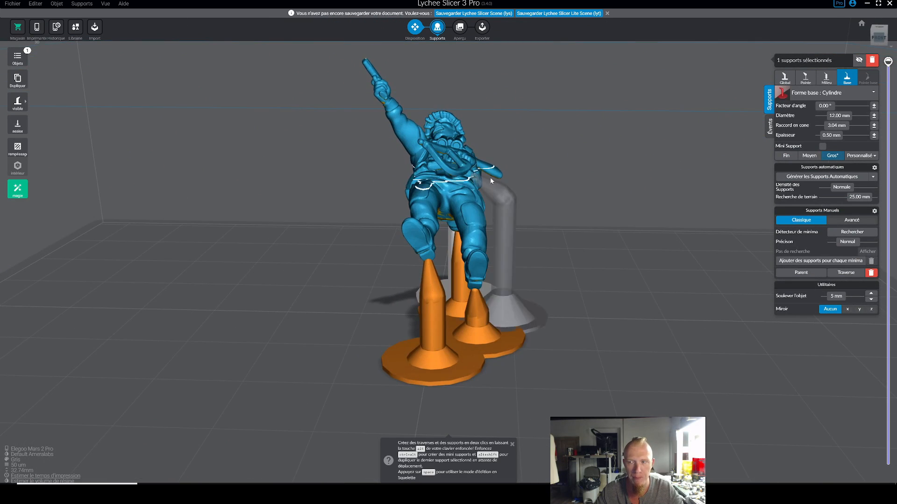
left_click(664, 212)
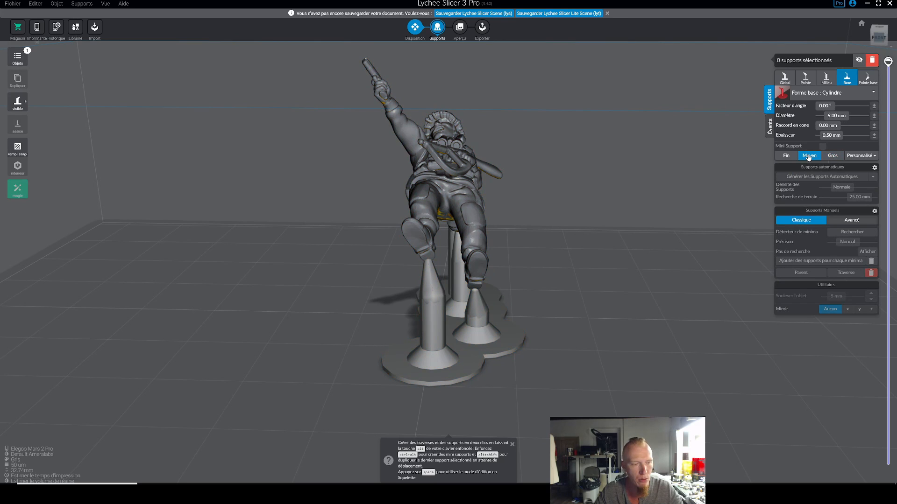
right_click_drag(673, 228, 352, 175)
right_click_drag(458, 229, 463, 187)
left_click(502, 198)
scroll(502, 198, "up", 3)
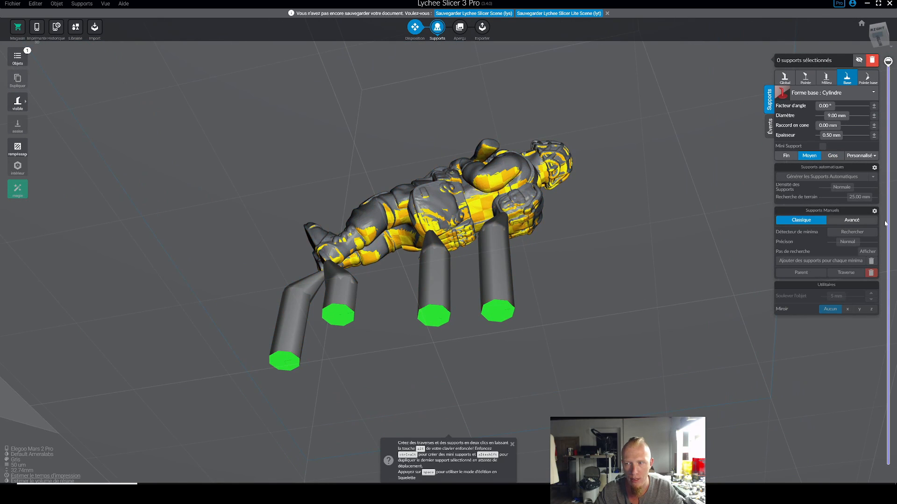
- Find the small unsupported island beside the belt pouches in the layer preview and place a Moyen support under that thin pointed piece
left_click_drag(893, 69, 878, 387)
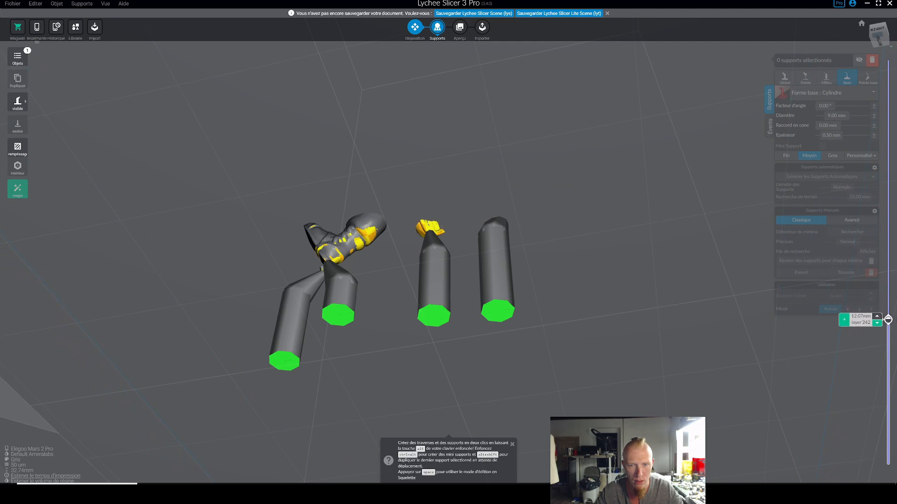
right_click_drag(665, 283, 403, 284)
right_click_drag(692, 266, 771, 248)
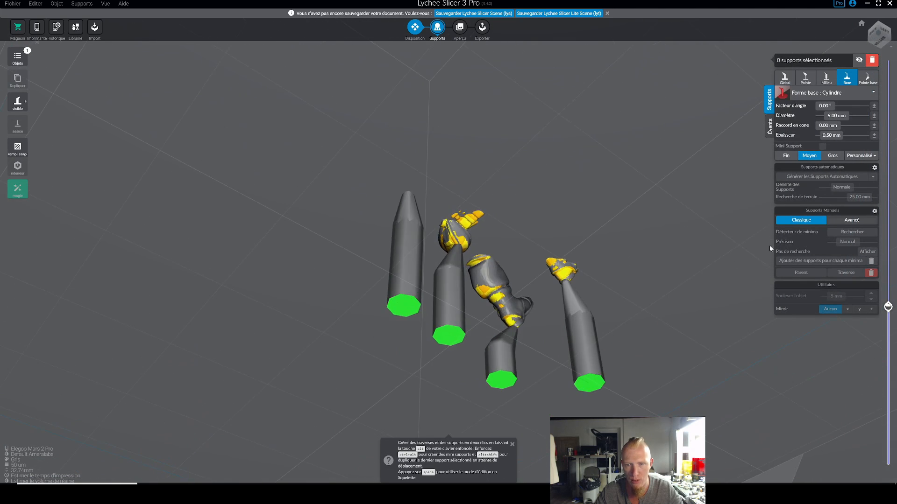
left_click_drag(890, 307, 891, 306)
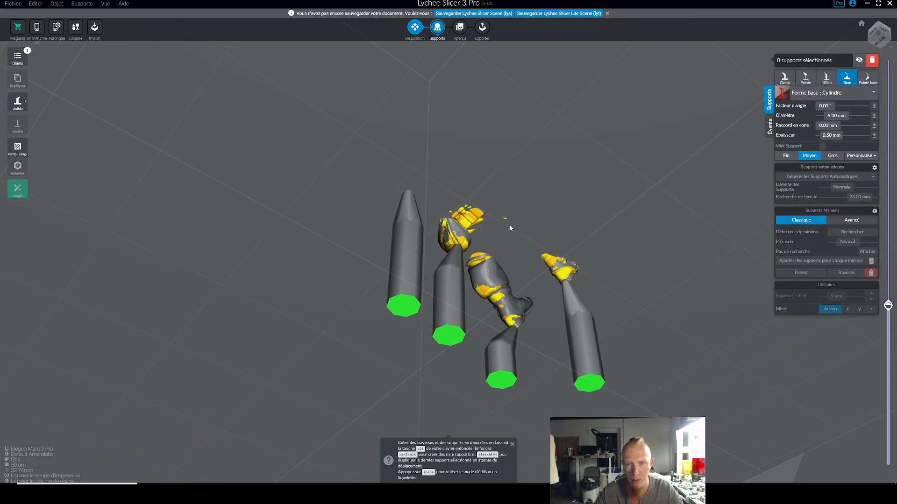
mouse_move(889, 306)
left_mouse_down()
mouse_move(888, 276)
mouse_move(894, 307)
left_mouse_up()
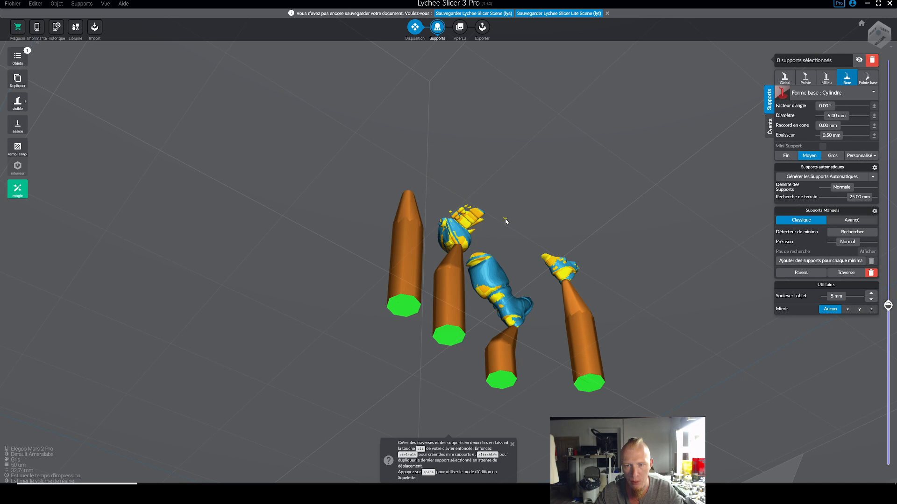
scroll(506, 220, "up", 2)
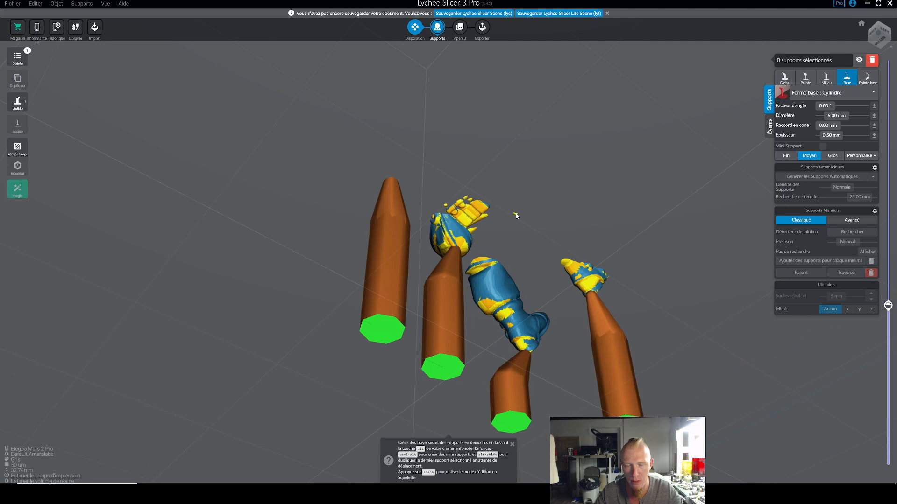
left_click_drag(533, 209, 519, 181)
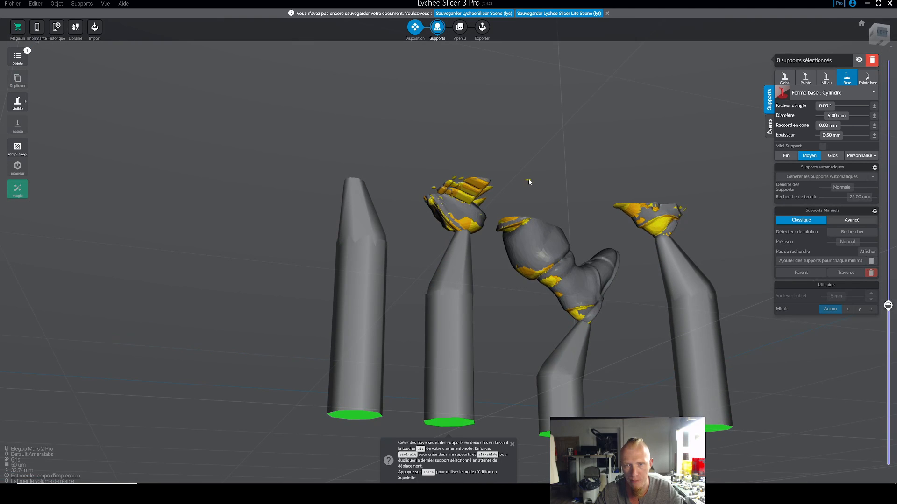
left_click_drag(889, 309, 889, 305)
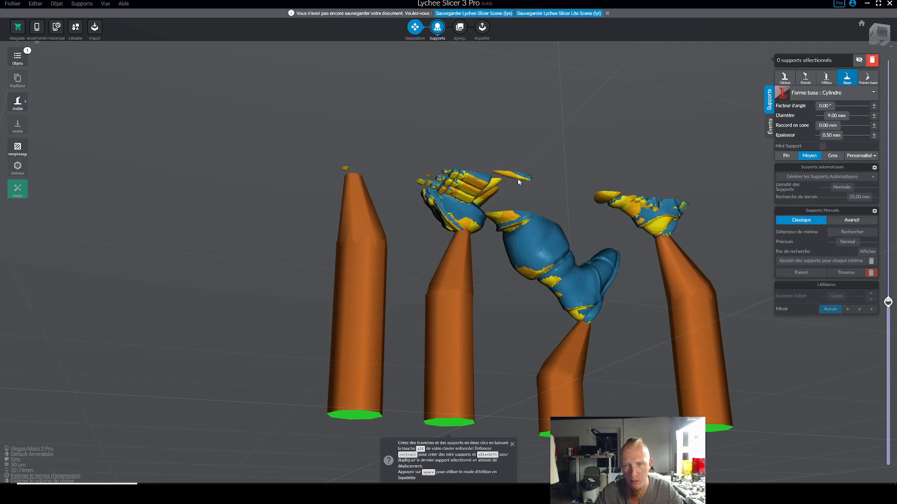
left_click_drag(624, 155, 552, 236)
left_click(519, 207)
scroll(552, 236, "down", 3)
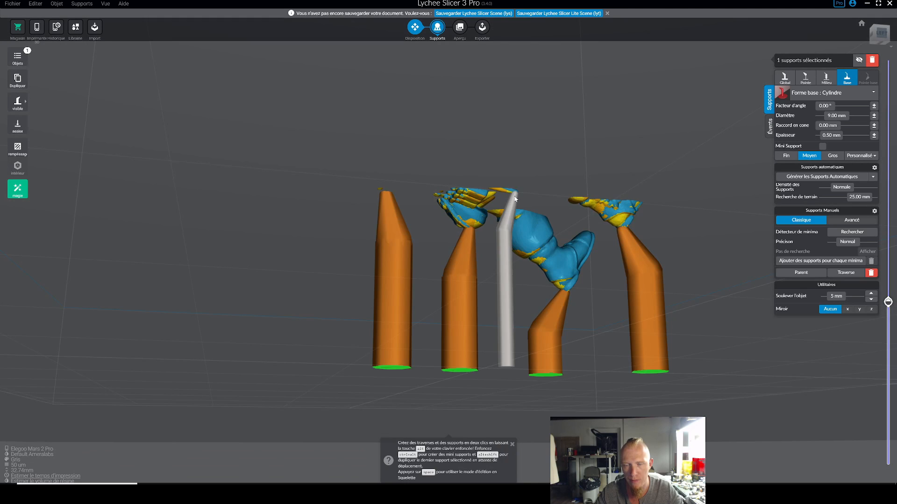
- Adjust the joint and lean of the Moyen support under the thin pointed piece in skeleton editing mode
key("space")
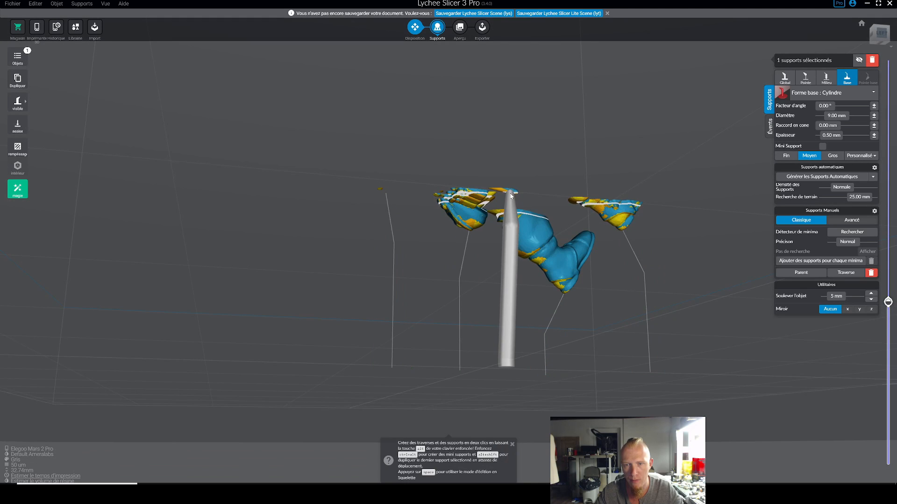
key("space")
right_click_drag(638, 170, 584, 192)
- Advance the layer preview to the elbow's first island and place a Moyen support under it
mouse_move(887, 302)
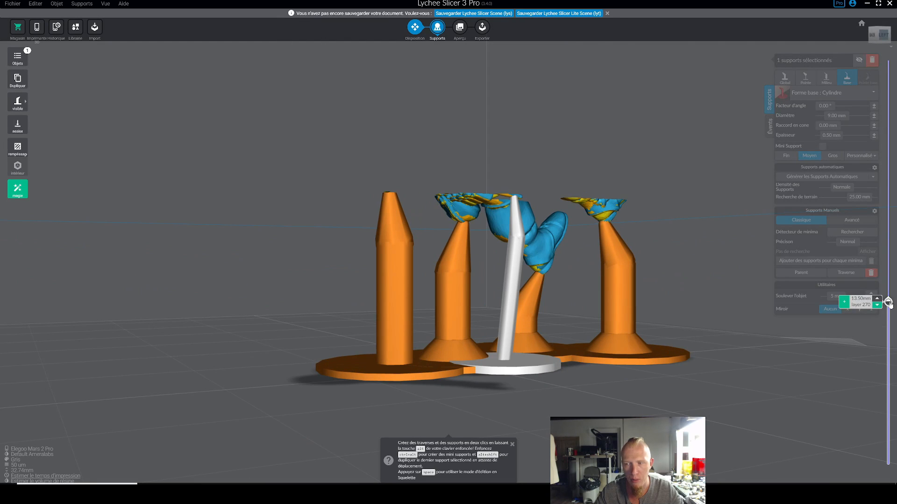
right_click_drag(640, 217, 781, 217)
right_click_drag(592, 227, 705, 223)
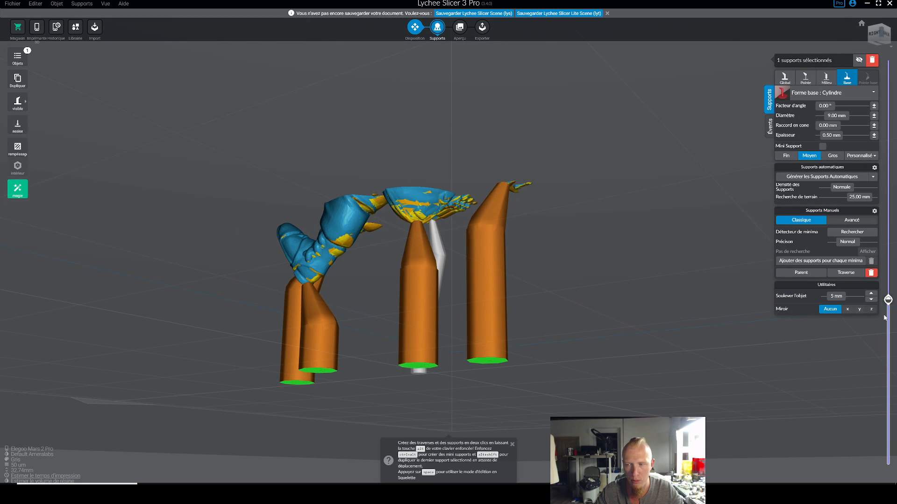
mouse_move(888, 299)
left_click_drag(889, 300, 895, 290)
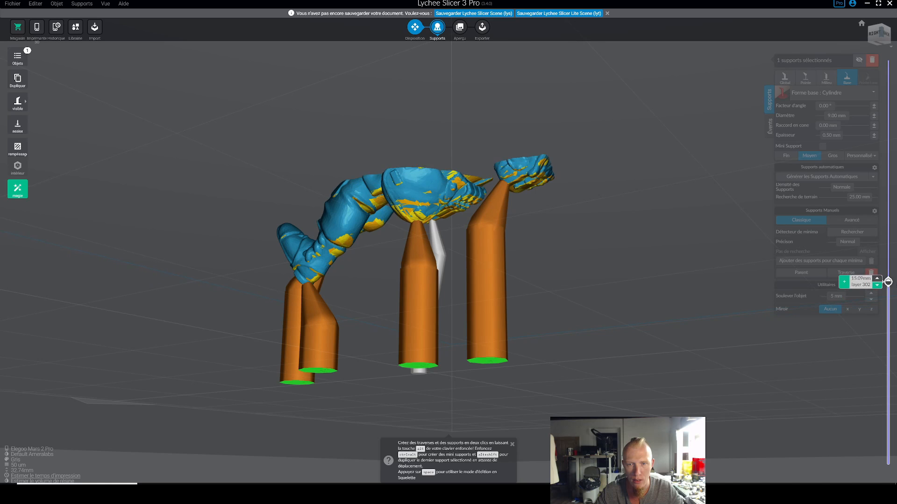
mouse_move(888, 277)
left_mouse_down()
mouse_move(889, 243)
mouse_move(888, 275)
left_mouse_up()
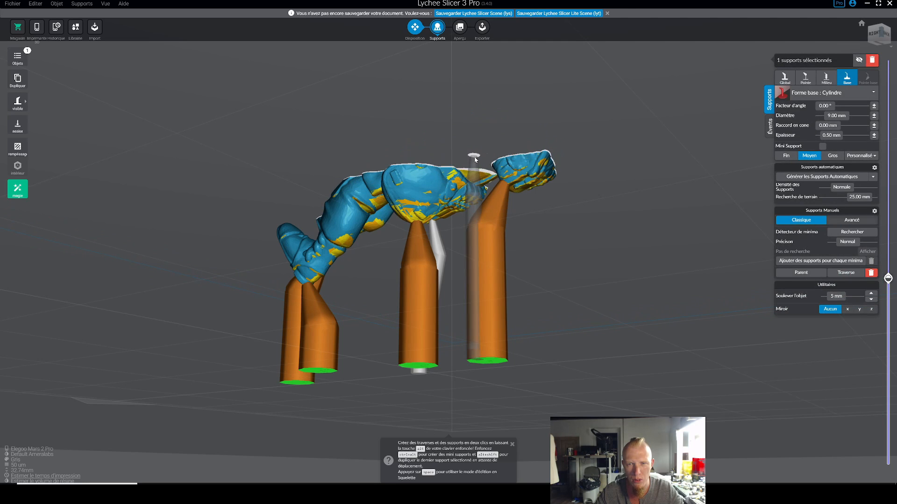
left_click(475, 159)
- Raise the layer preview to the rifle stock's first island and place a Moyen support under it
right_click_drag(573, 228, 486, 215)
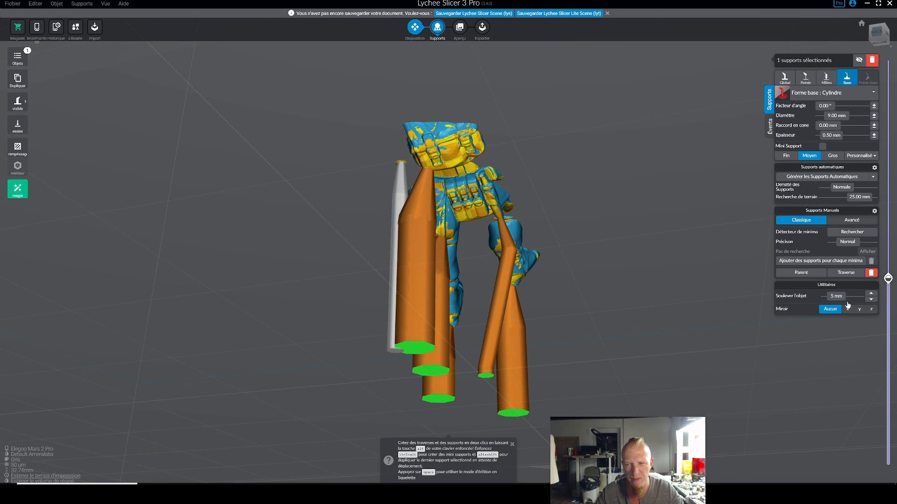
left_click_drag(888, 279, 889, 258)
left_click(354, 149)
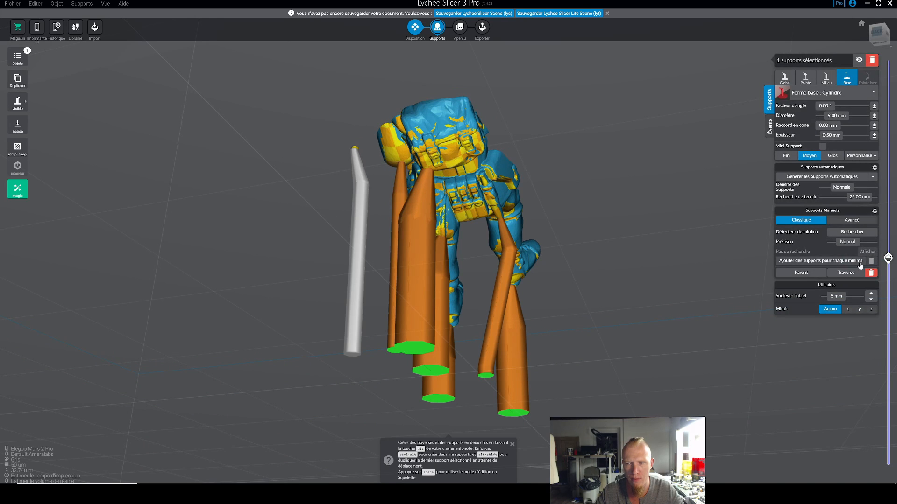
- Raise the layer preview to the helmet's lowest islands and place Moyen supports under the two small rim islands
left_click_drag(888, 258, 888, 219)
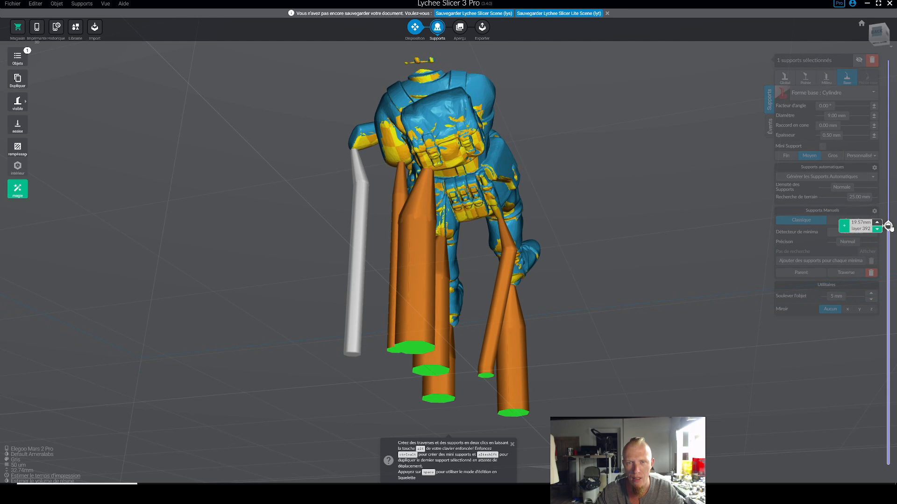
right_click_drag(444, 93, 421, 81)
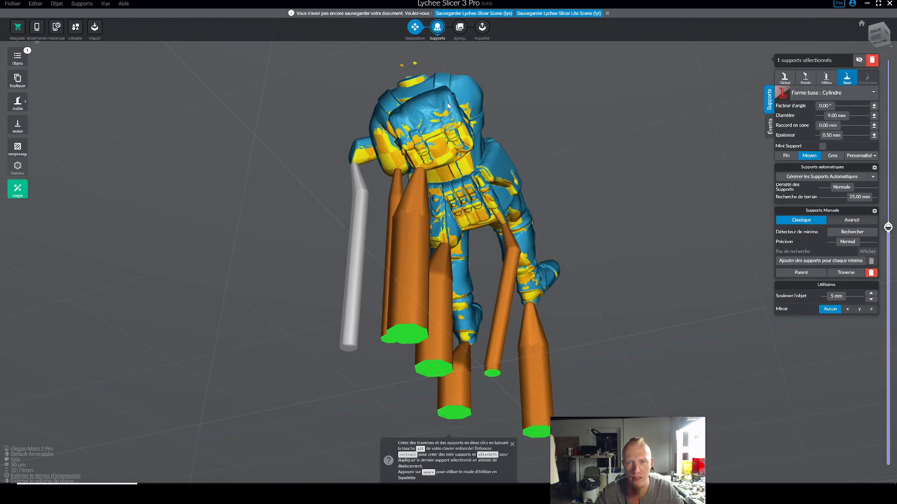
middle_click_drag(418, 81, 472, 146)
scroll(434, 118, "up", 2)
scroll(435, 118, "up", 3)
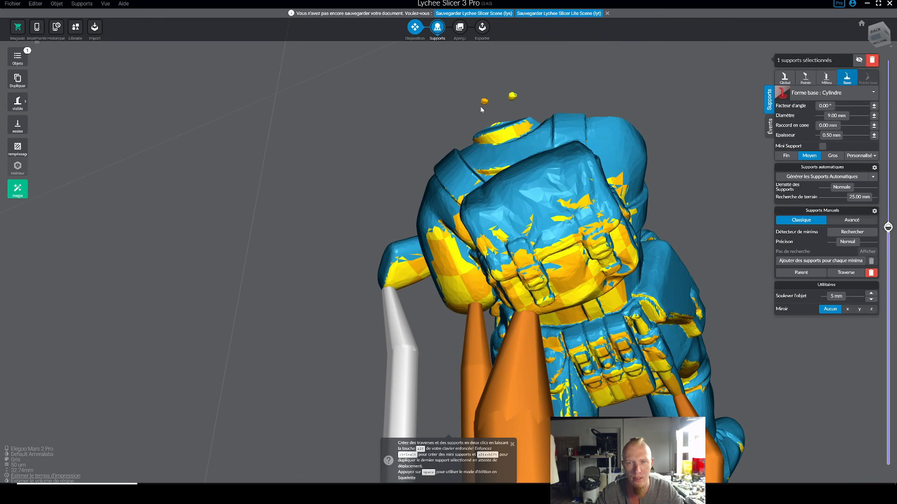
right_click_drag(484, 105, 513, 97)
scroll(513, 97, "up", 3)
right_click_drag(498, 139, 627, 159)
- Advance a few layers and place another Moyen support under the outer end of the helmet rim strip
mouse_move(890, 230)
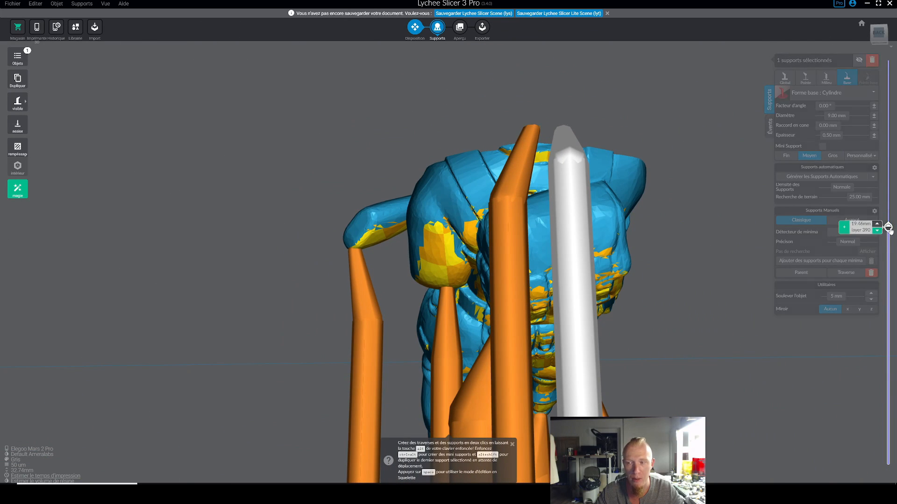
left_click_drag(889, 227, 890, 229)
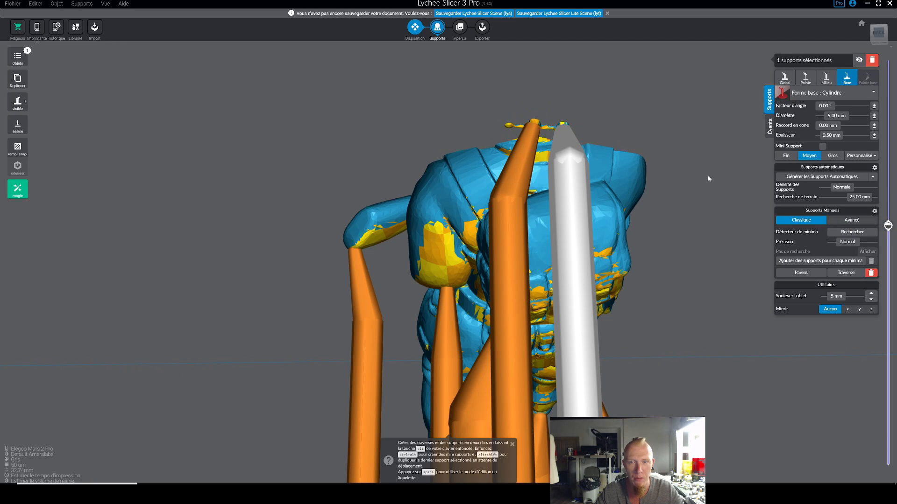
left_click(509, 126)
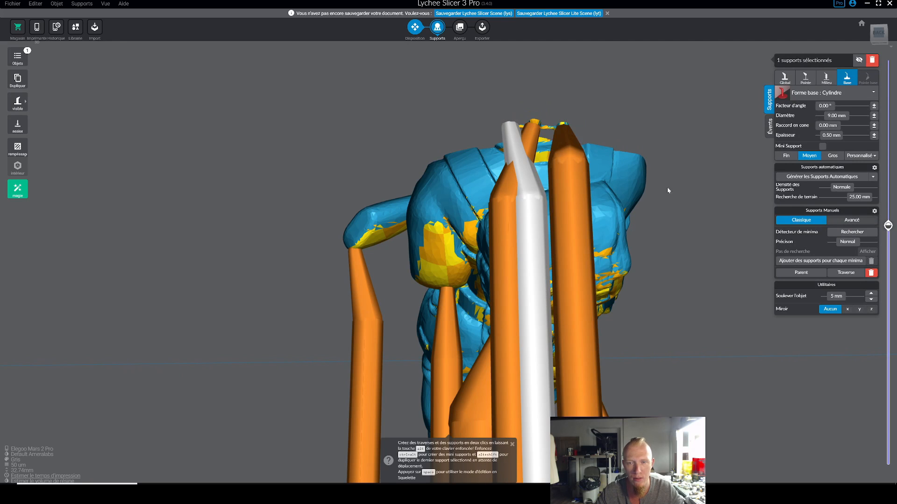
- Step the layer preview up to the full model and examine it from several sides for unsupported islands
left_click_drag(889, 225, 892, 188)
right_click_drag(472, 242, 537, 198)
right_click_drag(411, 188, 542, 220)
left_click_drag(889, 198, 889, 202)
right_click_drag(689, 206, 560, 169)
scroll(489, 206, "up", 3)
left_click_drag(888, 202, 888, 75)
scroll(480, 154, "down", 4)
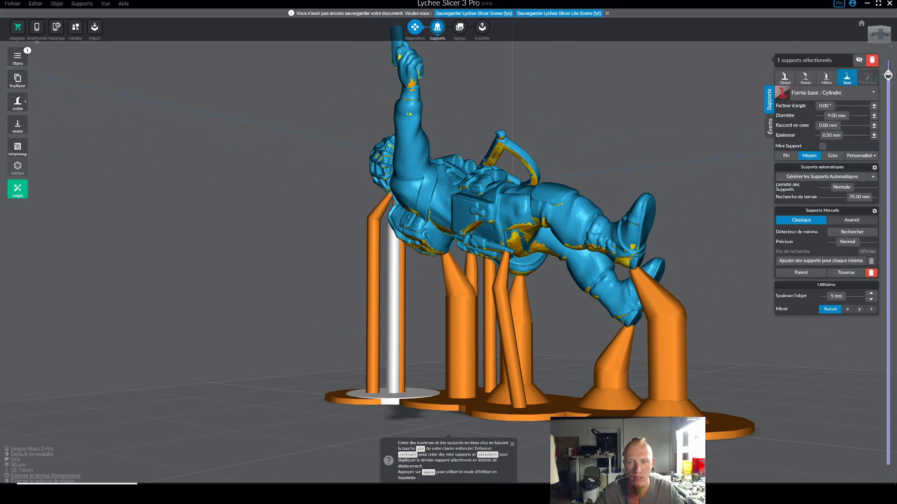
left_click_drag(888, 169, 888, 65)
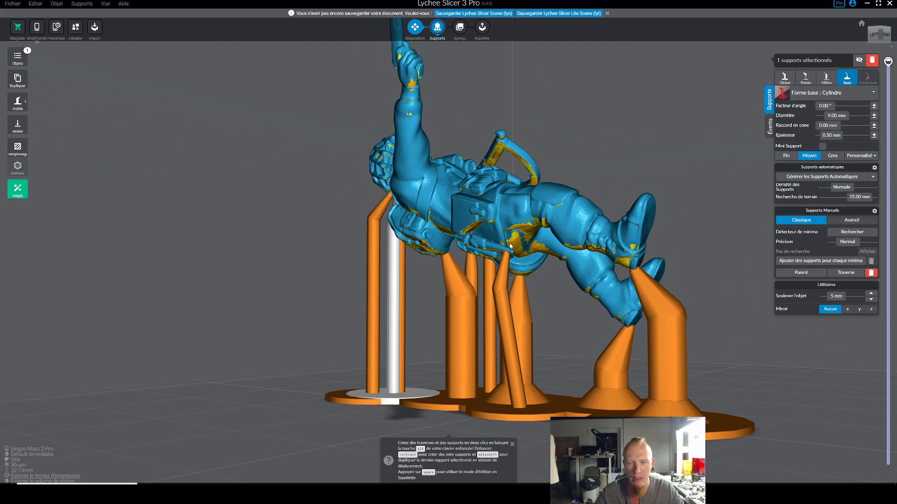
right_click_drag(510, 246, 322, 271)
scroll(336, 264, "down", 5)
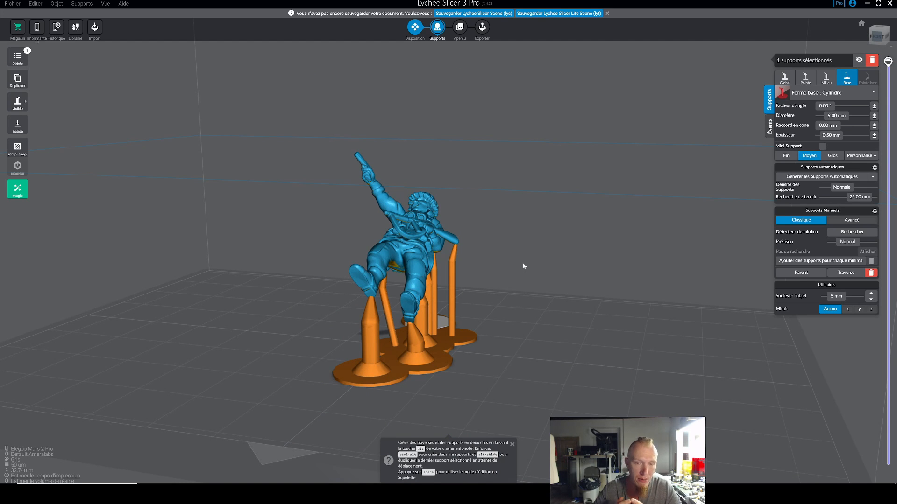
- Place a fourth Moyen support under the helmet's rear rim
right_click_drag(522, 263, 569, 164)
scroll(426, 254, "up", 3)
scroll(579, 217, "up", 3)
scroll(527, 181, "up", 2)
left_click(528, 174)
scroll(569, 164, "up", 2)
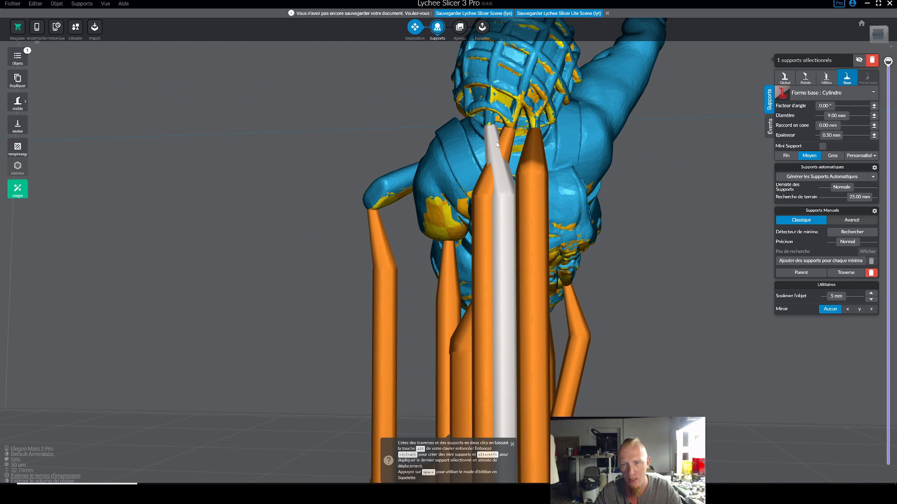
left_click(500, 147)
right_click_drag(499, 147, 659, 205)
right_click_drag(608, 246, 561, 163)
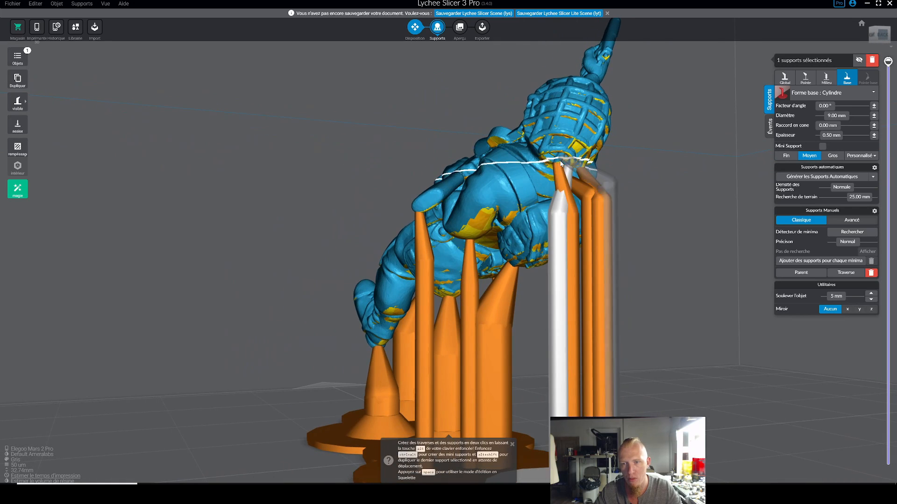
- Select the four helmet supports and merge them onto one shared trunk with the Parent function
right_click_drag(583, 194, 654, 209)
left_click(663, 197)
left_click_drag(664, 198, 551, 280)
right_click_drag(551, 281, 627, 395)
left_click_drag(628, 396, 544, 455)
right_click_drag(639, 290, 642, 332)
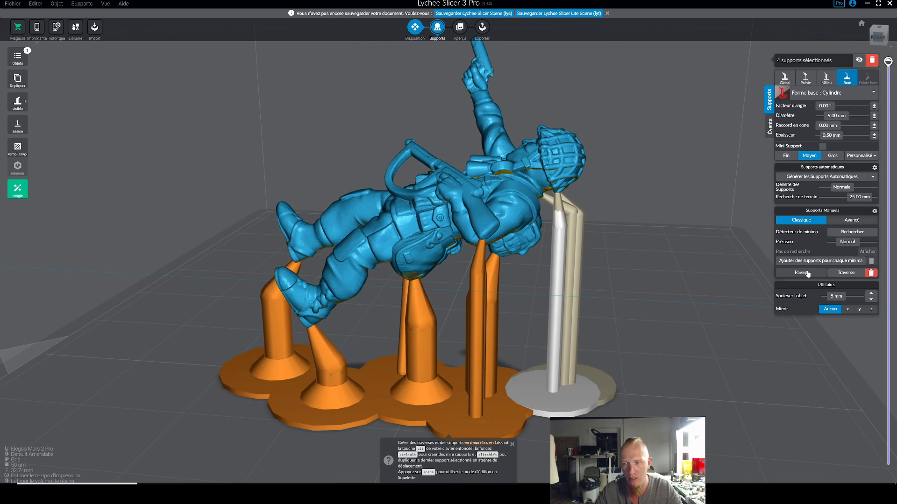
left_click(801, 273)
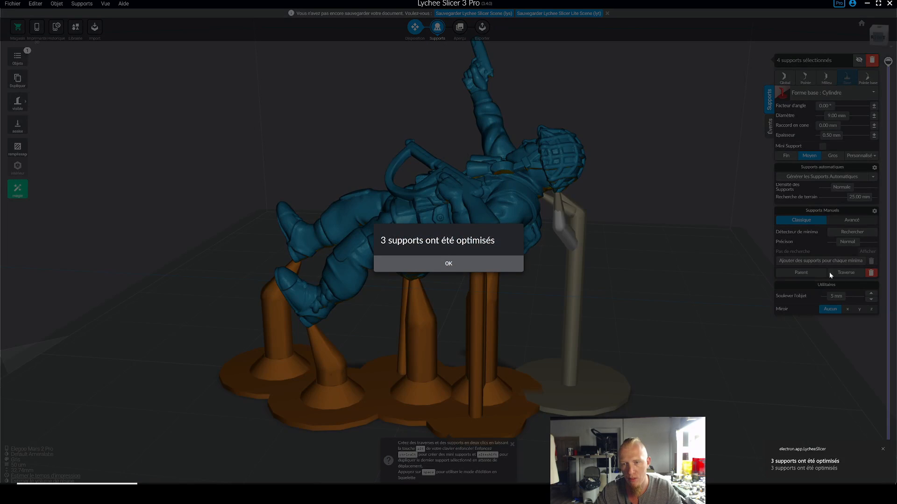
left_click(445, 263)
- Select the shared helmet trunk support and set its base cone joint to 3.77 mm
right_click_drag(645, 292, 451, 272)
right_click_drag(587, 279, 567, 348)
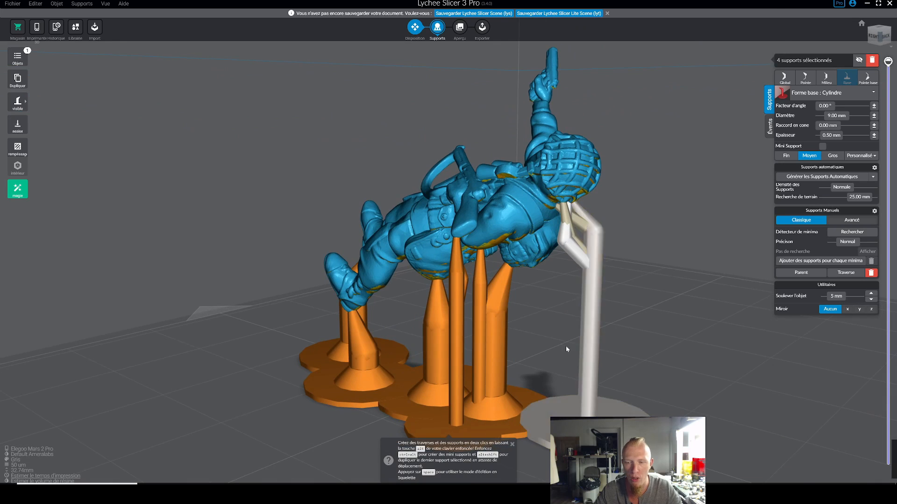
left_click(601, 305)
right_click_drag(601, 304, 585, 317)
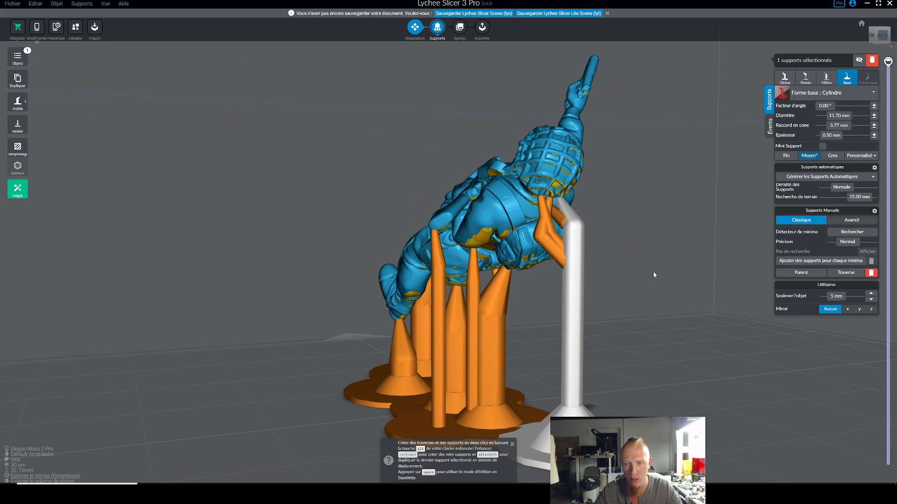
- Select the branch supports under the helmet one after another and switch them to the Fin preset
left_click(629, 250)
right_click_drag(629, 250, 522, 227)
scroll(522, 227, "up", 10)
left_click(549, 178)
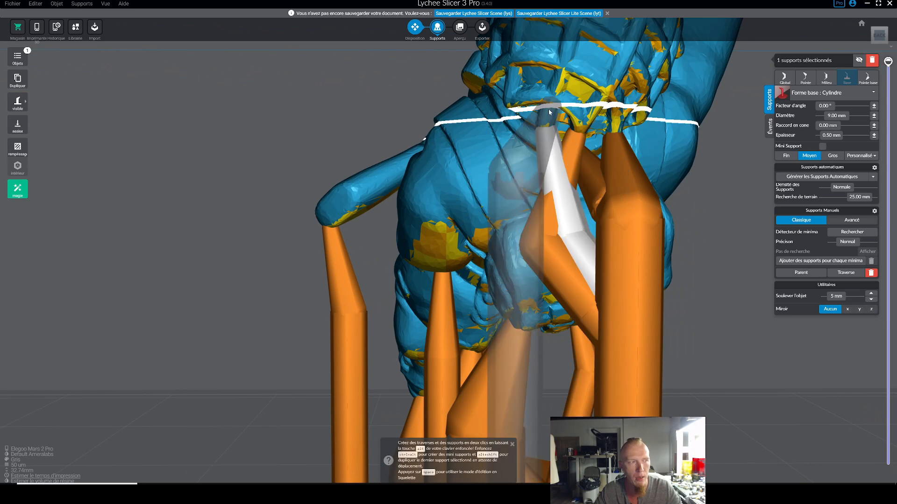
scroll(566, 127, "down", 3)
middle_click_drag(557, 141, 519, 157)
scroll(516, 145, "up", 2)
right_click_drag(518, 146, 580, 161)
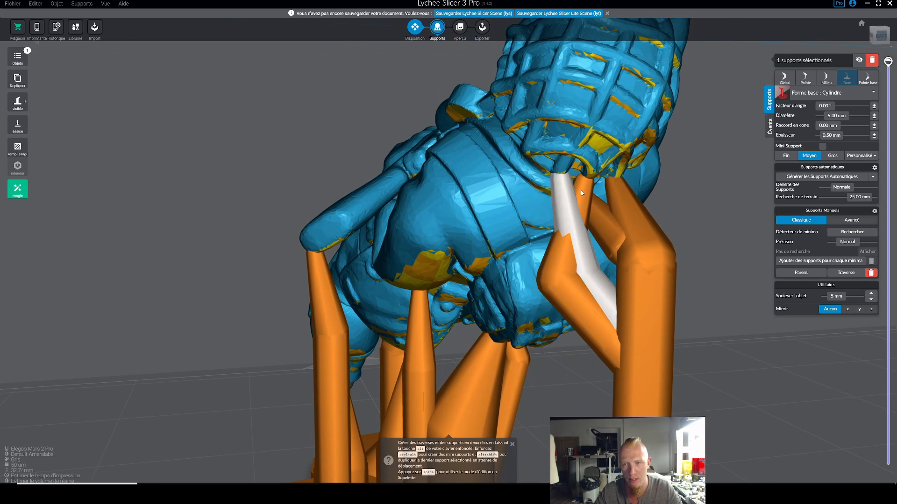
right_click_drag(581, 193, 710, 206)
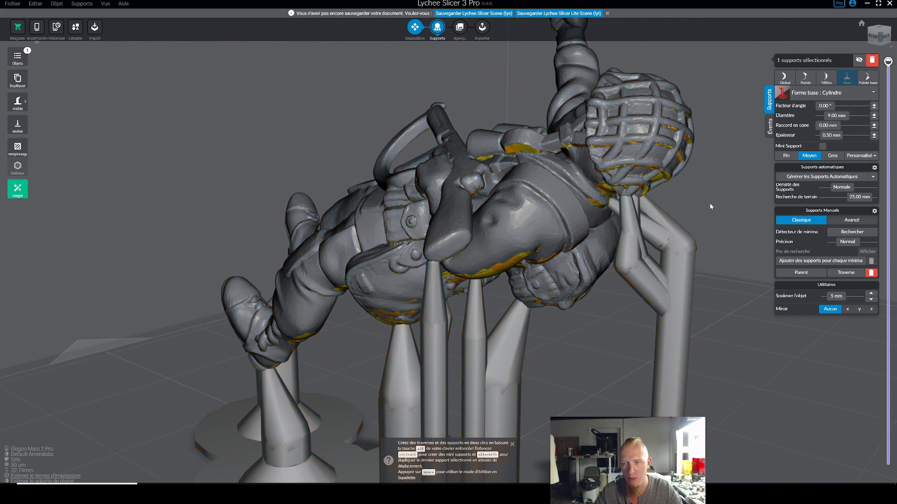
right_click_drag(652, 210, 730, 182)
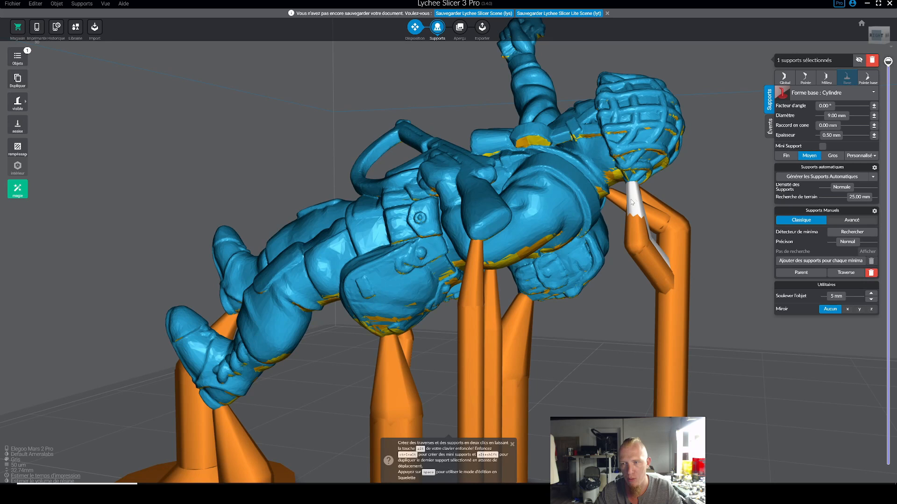
right_click_drag(681, 185, 773, 158)
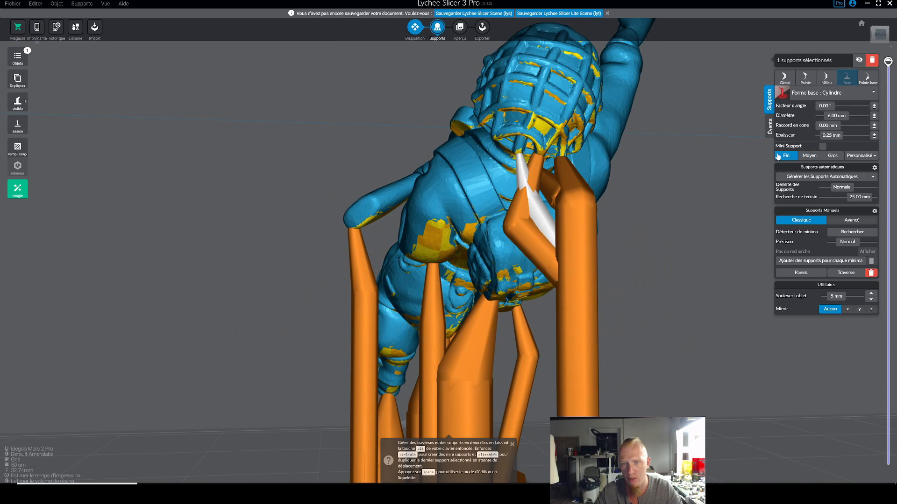
left_click(809, 156)
left_click(785, 156)
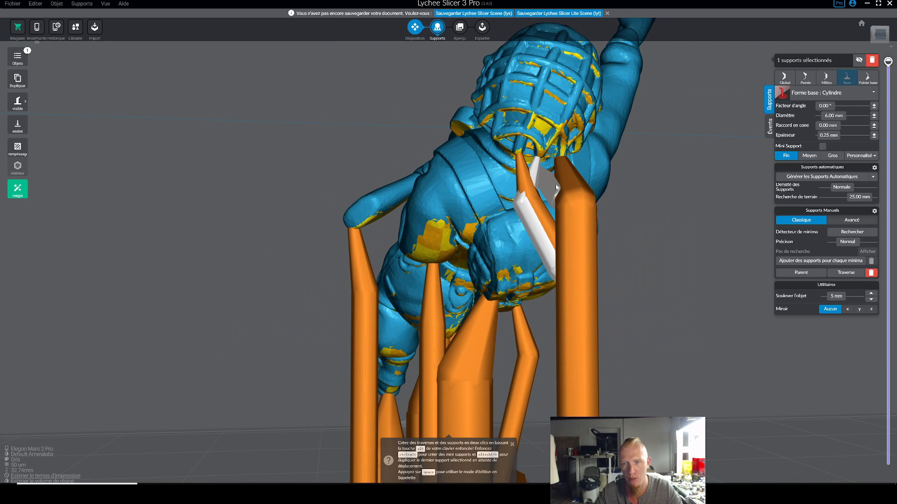
- Select the helmet's trunk support and set its base cone joint to 2.07 mm
left_click(646, 178)
right_click_drag(646, 178, 699, 196)
left_click(625, 195)
right_click_drag(625, 196, 590, 209)
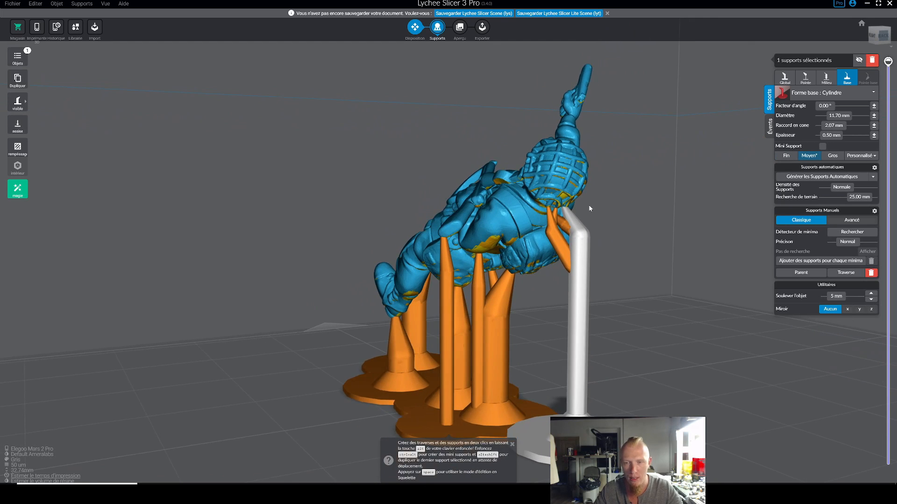
- Delete the branch supports under the helmet, keeping only the main trunk support
scroll(591, 209, "up", 3)
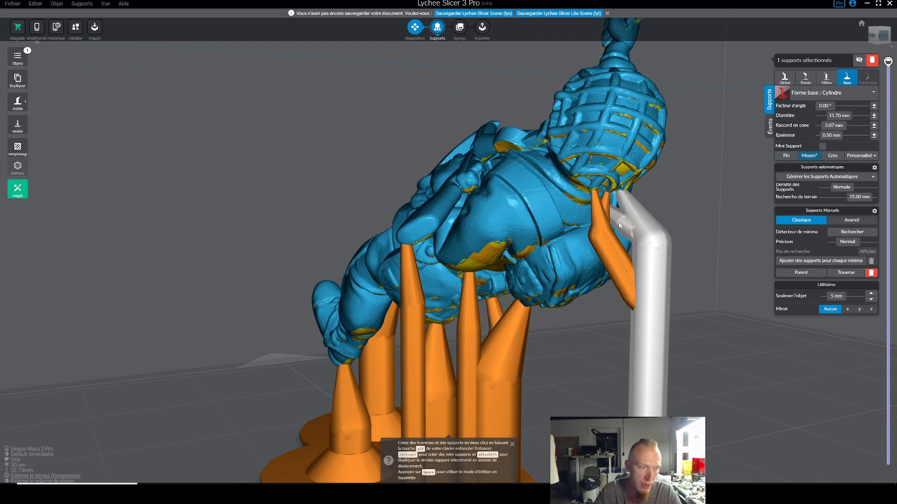
left_click(619, 224)
key("Delete")
left_click(602, 229)
key("Delete")
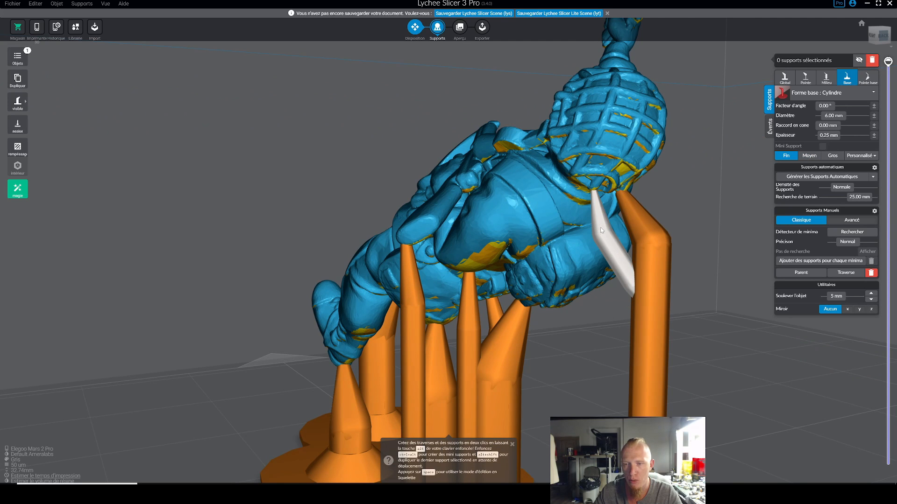
- Add a Fin mini support running from the helmet's trunk support to the lower helmet rim
right_click_drag(601, 229, 430, 433)
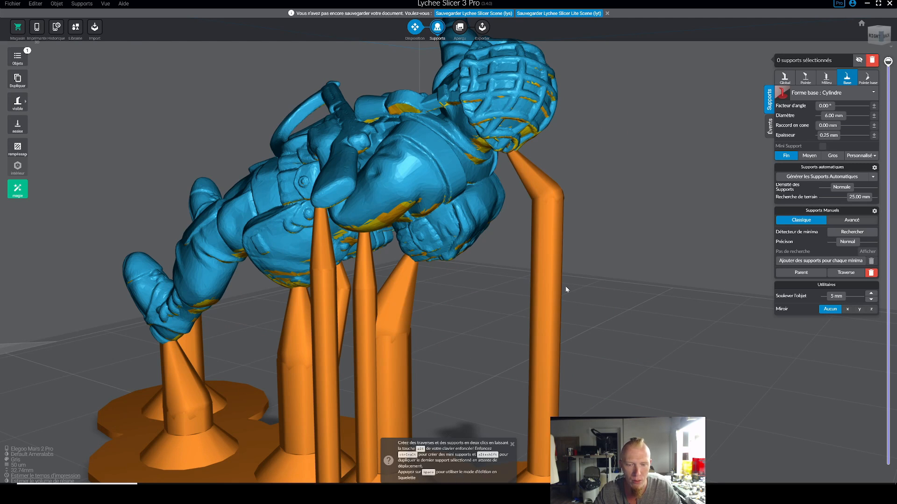
left_click(552, 220)
left_click(535, 209, "alt")
left_click(492, 153, "alt")
right_click_drag(607, 187, 519, 191)
scroll(447, 172, "up", 3)
right_click_drag(447, 171, 568, 169)
right_click_drag(644, 200, 530, 198)
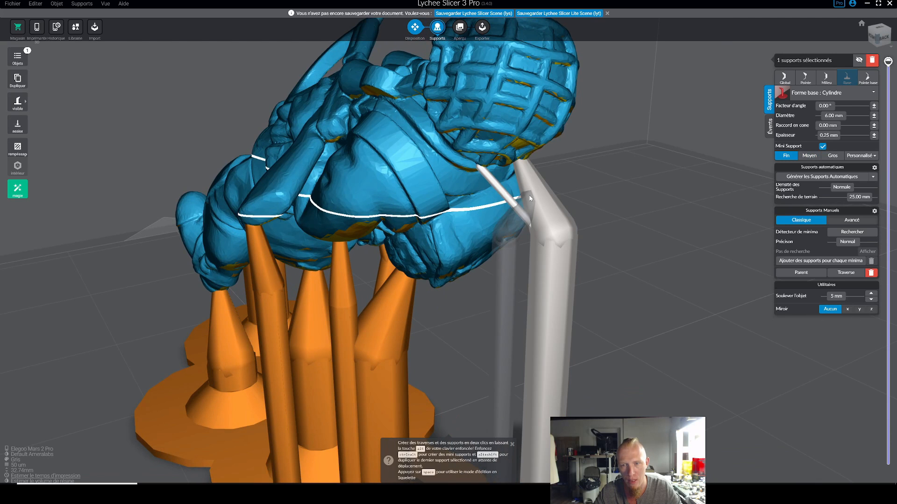
- Delete the short second mini support and place a new Fin mini support between the trunk and the helmet rim
right_click_drag(511, 174, 627, 178)
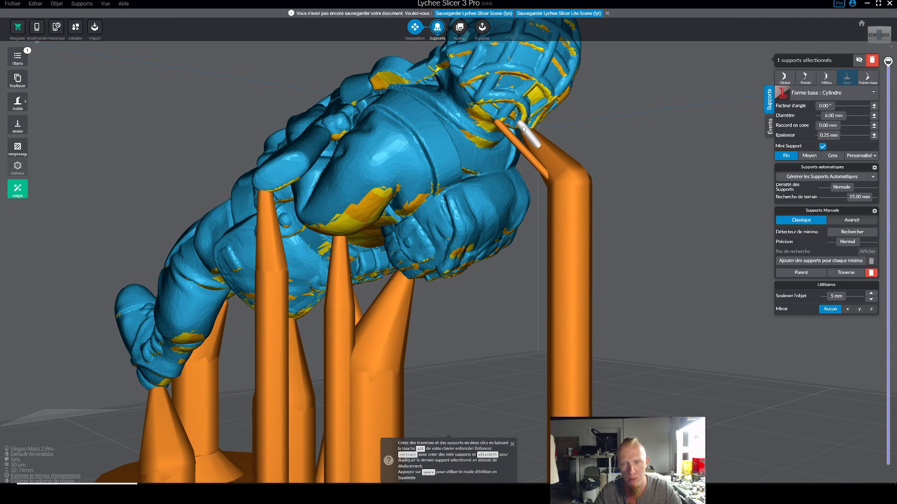
key("Delete")
right_click_drag(596, 152, 505, 127)
left_click(534, 170)
left_click(503, 125)
right_click_drag(654, 152, 634, 159)
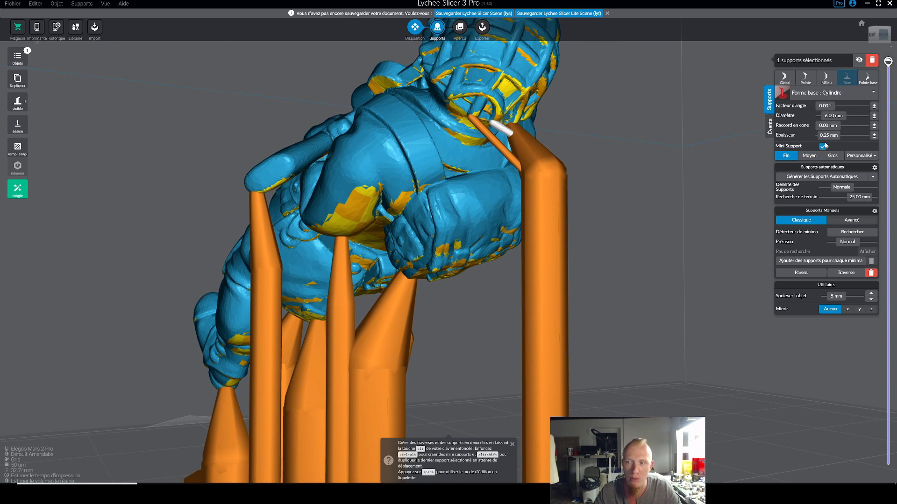
- Add another Fin mini support from the helmet's trunk support to the area just below the helmet rim
right_click_drag(645, 186, 633, 187)
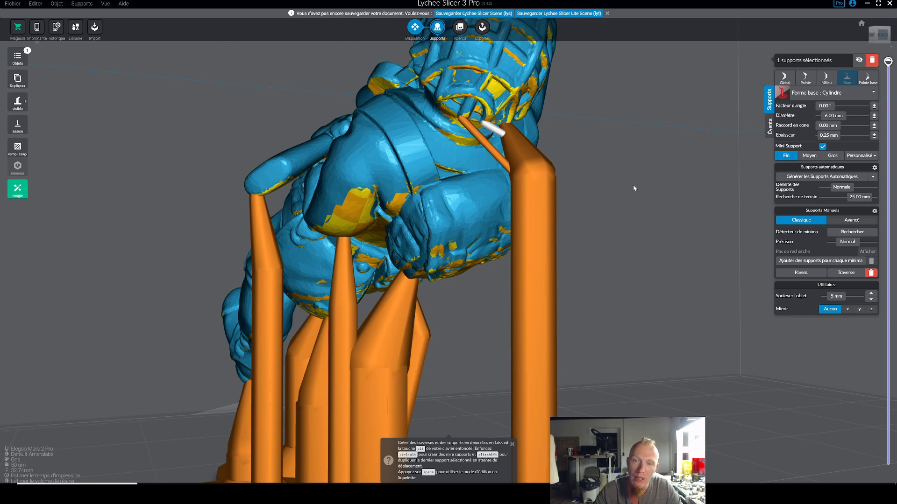
left_click_drag(634, 187, 511, 136)
left_click(412, 131)
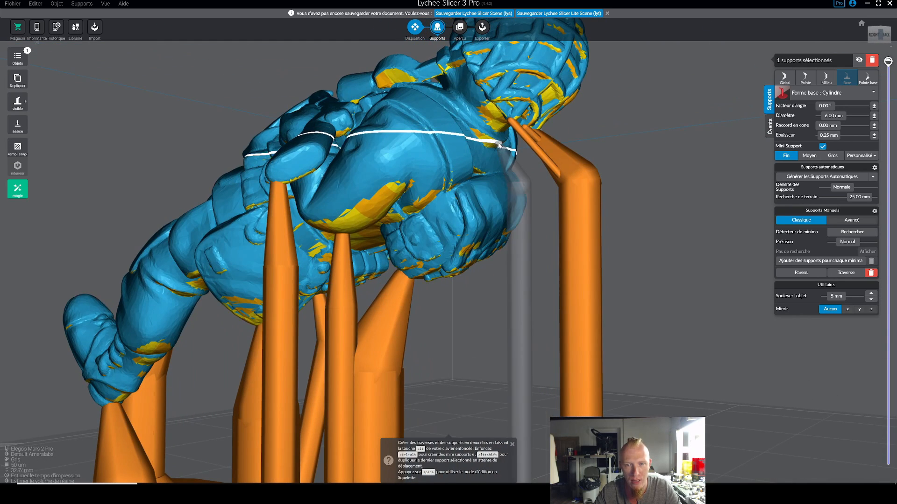
left_click(499, 144, "ctrl+alt")
left_click(564, 193, "ctrl+alt")
- Add two Fin mini supports from the chest's trunk support to the underside of the chest pack
right_click_drag(528, 185, 413, 122)
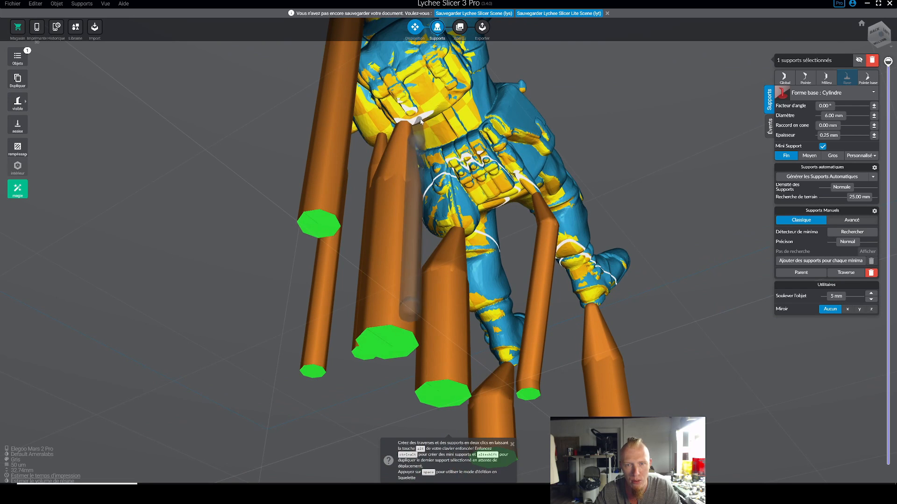
left_click(425, 115, "ctrl+alt")
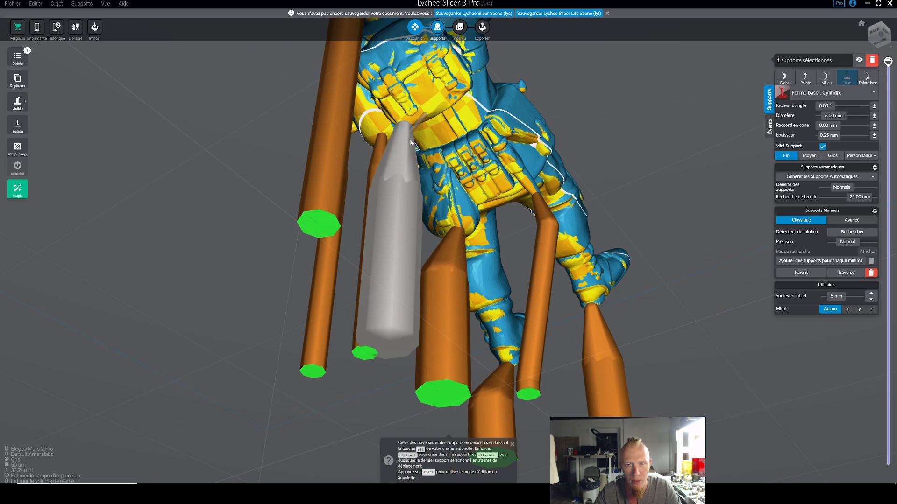
left_click(411, 134, "ctrl+alt")
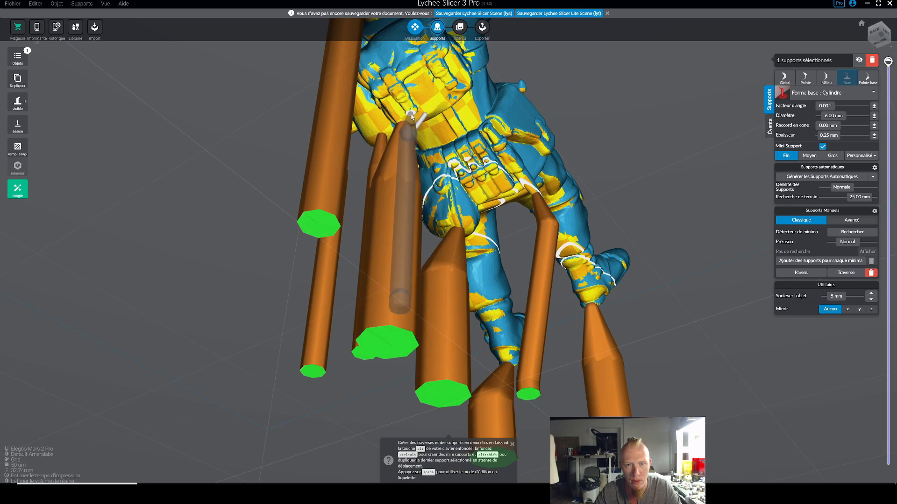
right_click_drag(403, 145, 617, 174)
right_click_drag(547, 152, 621, 220)
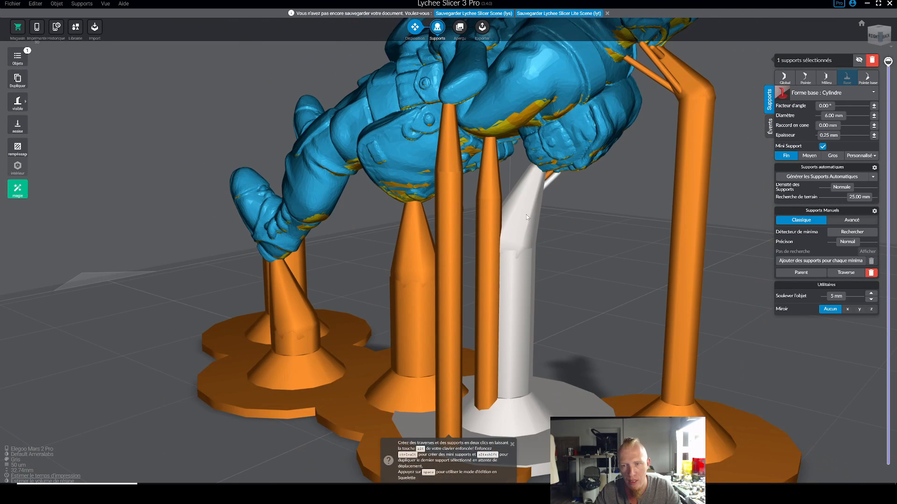
- Change the heavy support under the chest pack to the Moyen preset
left_click(526, 218)
scroll(552, 212, "down", 2)
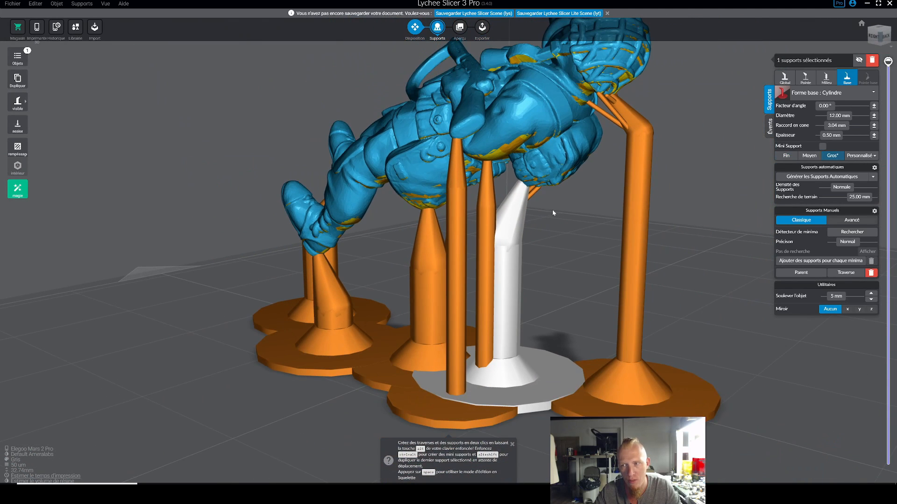
mouse_move(556, 216)
right_mouse_down()
mouse_move(532, 225)
mouse_move(534, 211)
mouse_move(557, 199)
right_mouse_up()
left_click(810, 156)
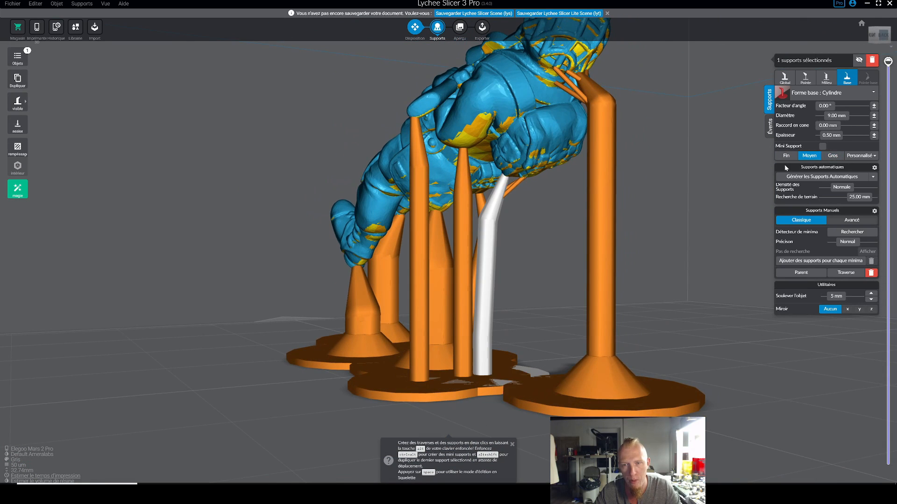
- Change the heavy support under the hip pouch to the Moyen preset
left_click(531, 220)
right_click_drag(537, 229, 603, 230)
left_click(434, 243)
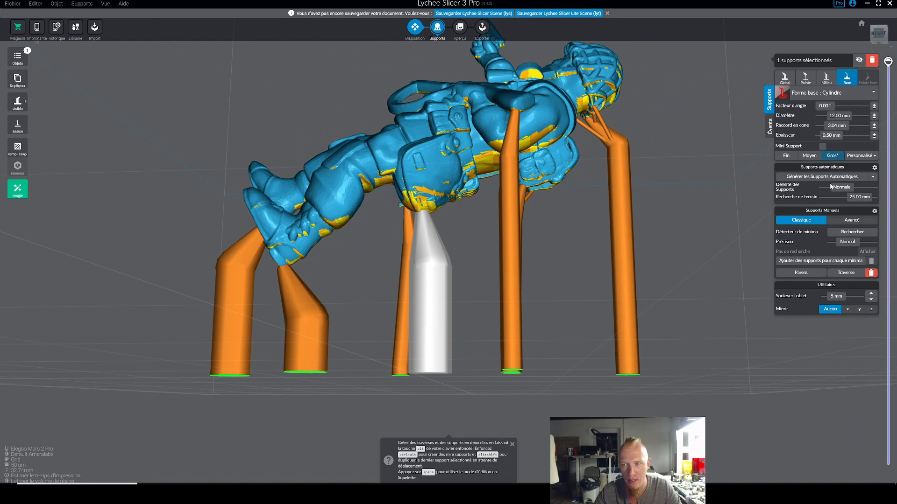
left_click(808, 157)
right_click_drag(524, 233, 301, 247)
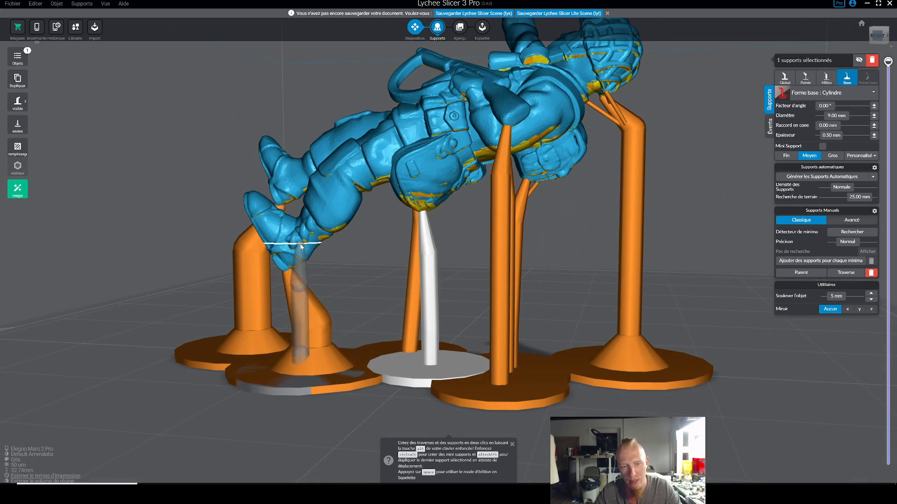
- Examine the layer slices around the raised arm and the gun's wire stock for unsupported islands
right_click_drag(328, 280, 470, 241)
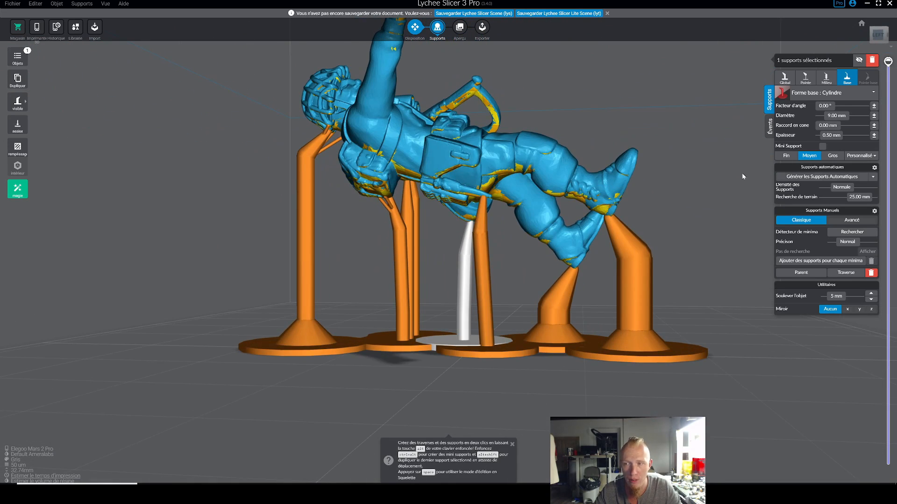
left_click(714, 169)
right_click_drag(685, 191, 698, 186)
left_click(506, 142)
right_click_drag(506, 117, 458, 135)
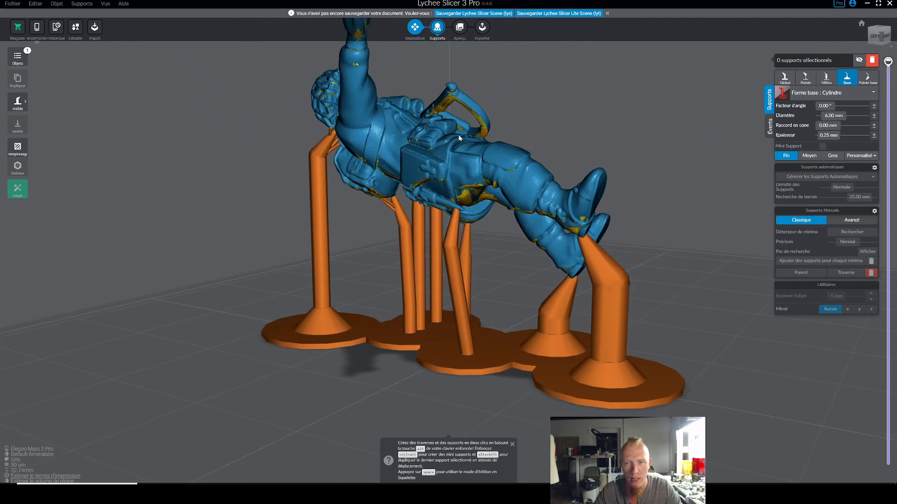
middle_click_drag(458, 135, 475, 192)
scroll(477, 190, "up", 5)
left_click(734, 165)
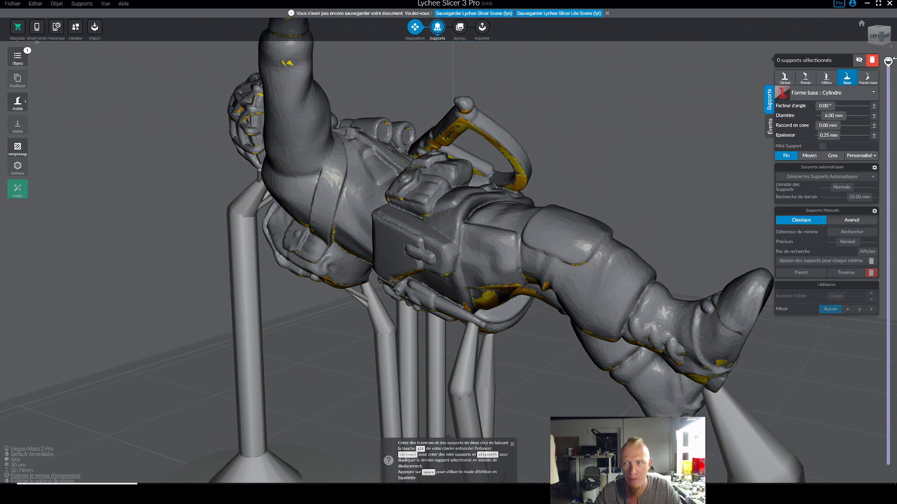
mouse_move(888, 63)
left_click_drag(886, 117, 893, 213)
left_click_drag(691, 163, 621, 183)
mouse_move(890, 215)
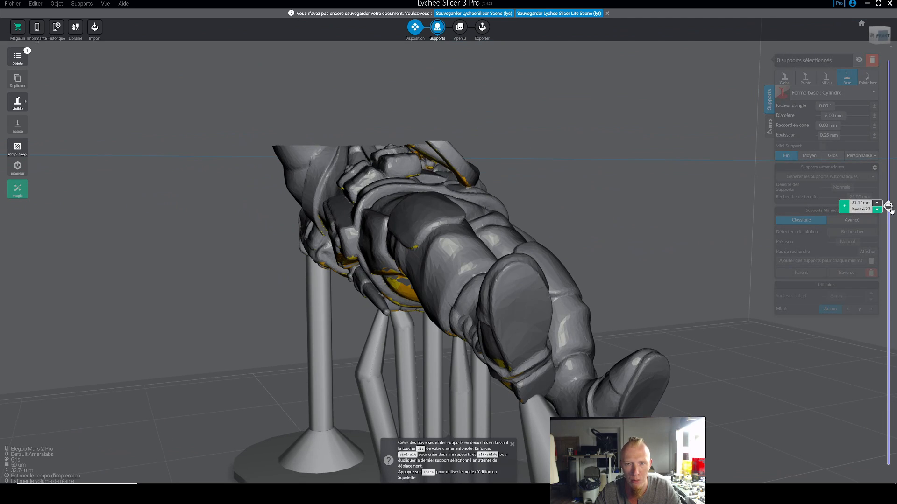
left_click_drag(895, 205, 889, 135)
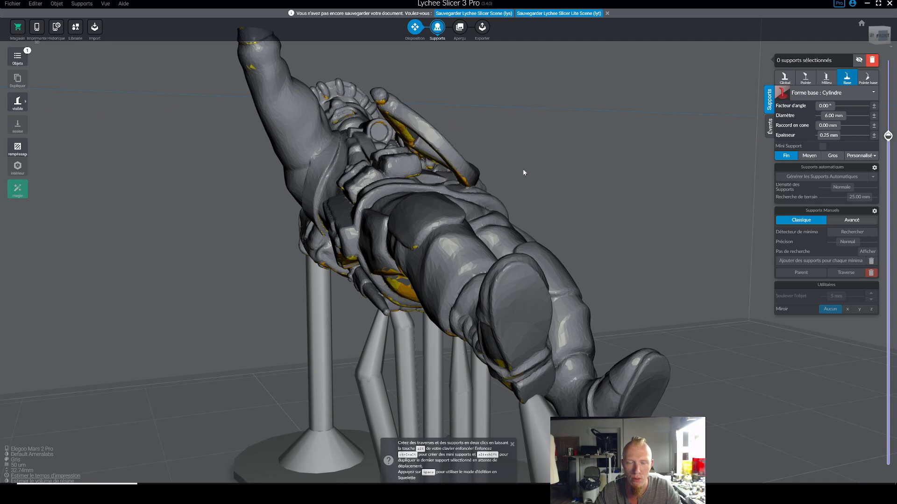
- Add three Fin mini supports under the gun's wire stock, resting on the body below it
left_click(448, 166)
right_click_drag(447, 166, 484, 151)
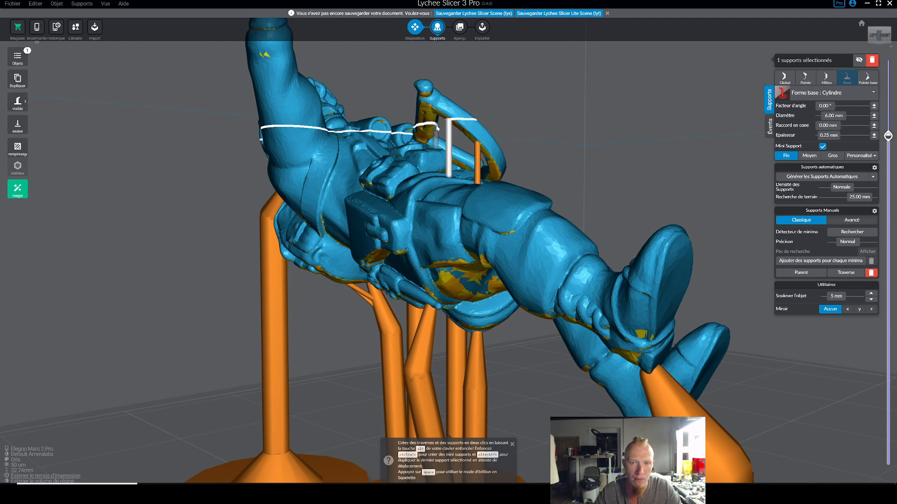
right_click_drag(437, 128, 473, 127)
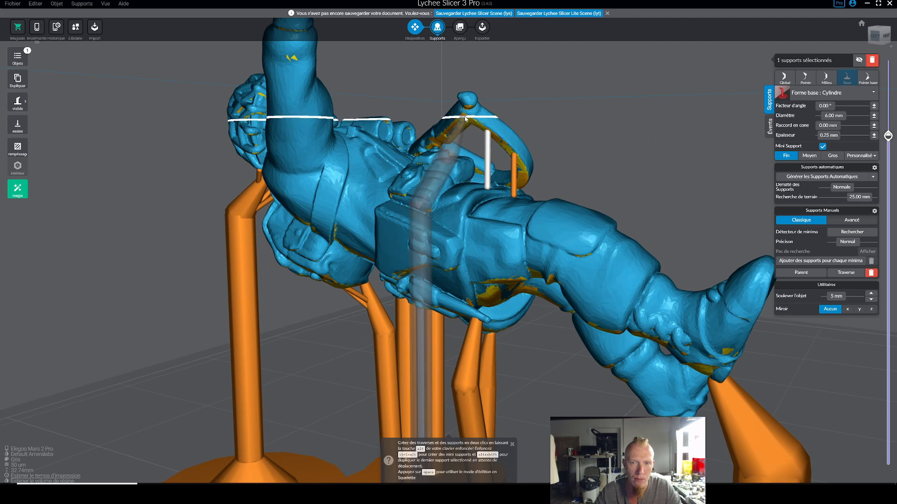
left_click(470, 105, "ctrl+alt")
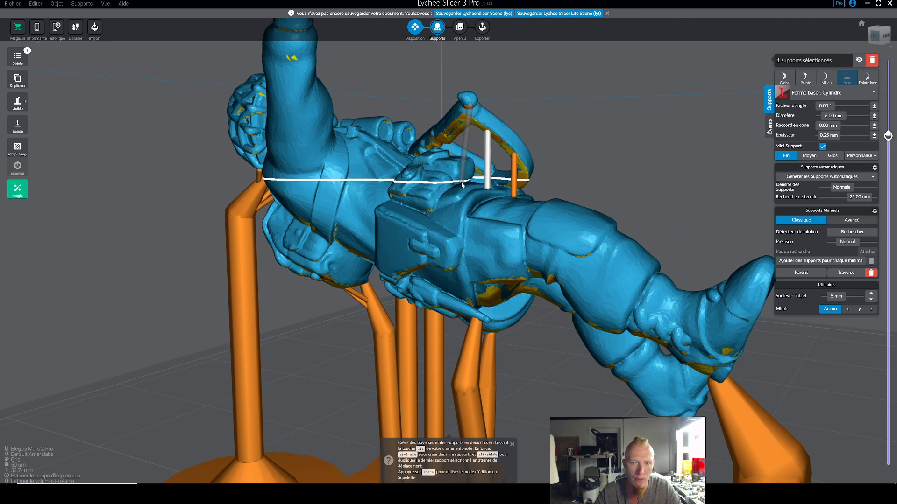
- Add three Fin supports from the build plate to the lower belt area near the groin
right_click_drag(463, 189, 598, 218)
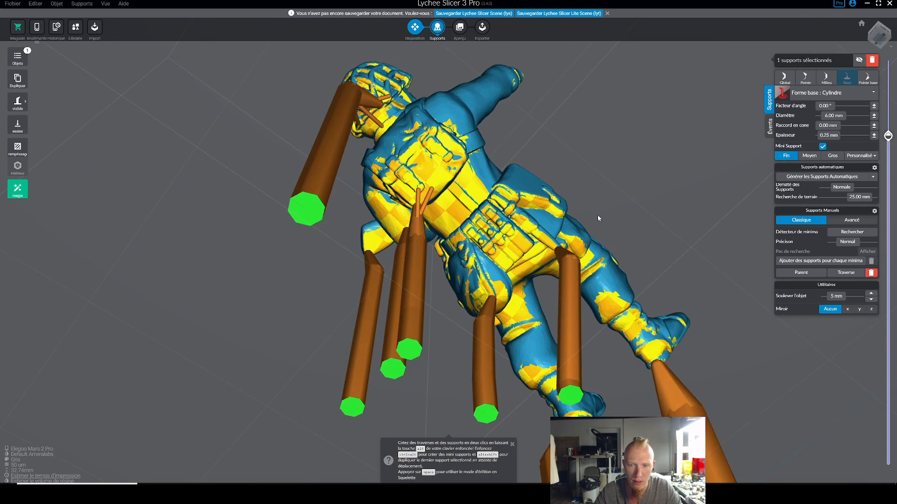
left_click(515, 268)
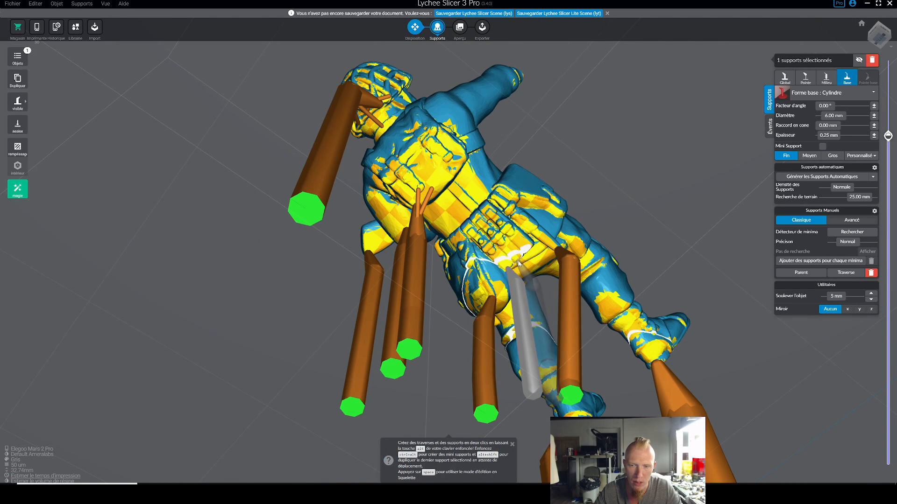
left_click(527, 256)
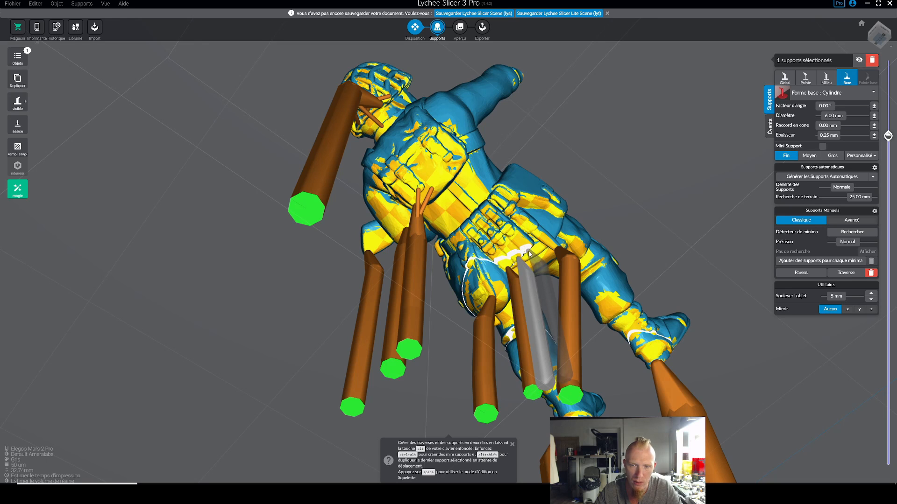
left_click(528, 252)
right_click_drag(529, 253, 558, 327)
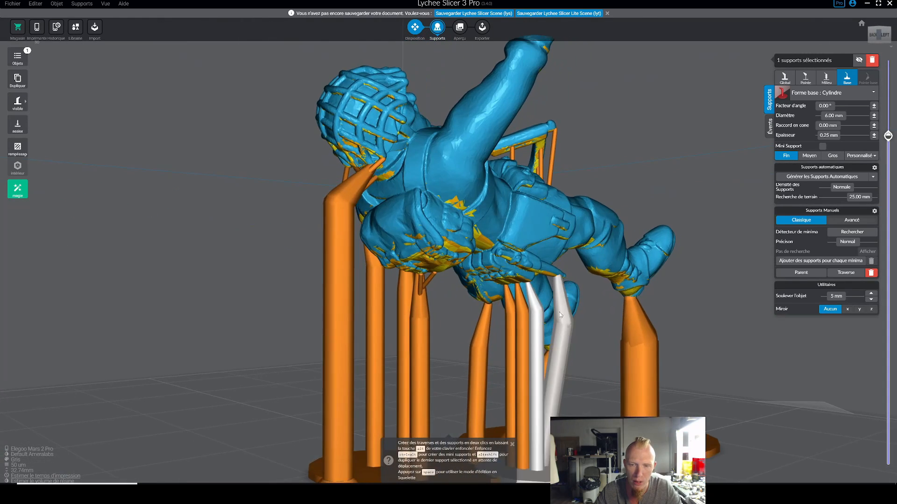
- Add Fin mini supports to the belt pouches and the underside of the upper arm
scroll(562, 280, "down", 4)
right_click_drag(561, 276, 498, 210)
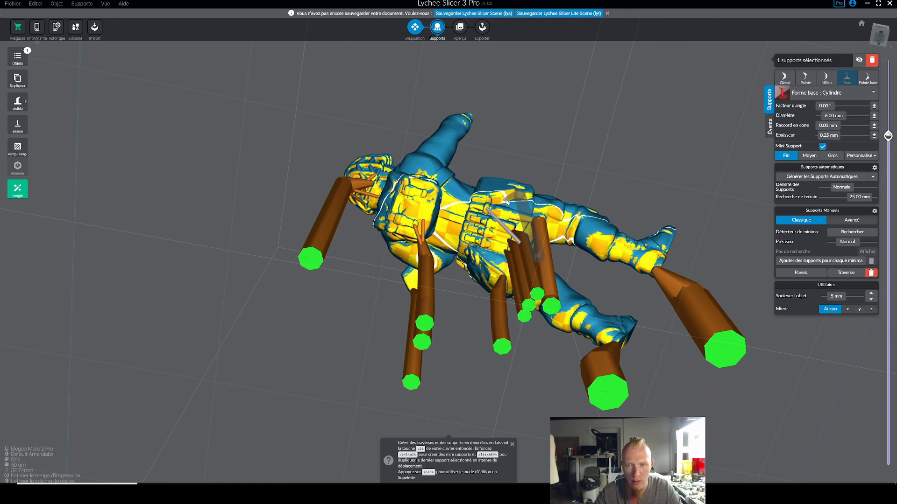
right_click_drag(428, 139, 561, 145)
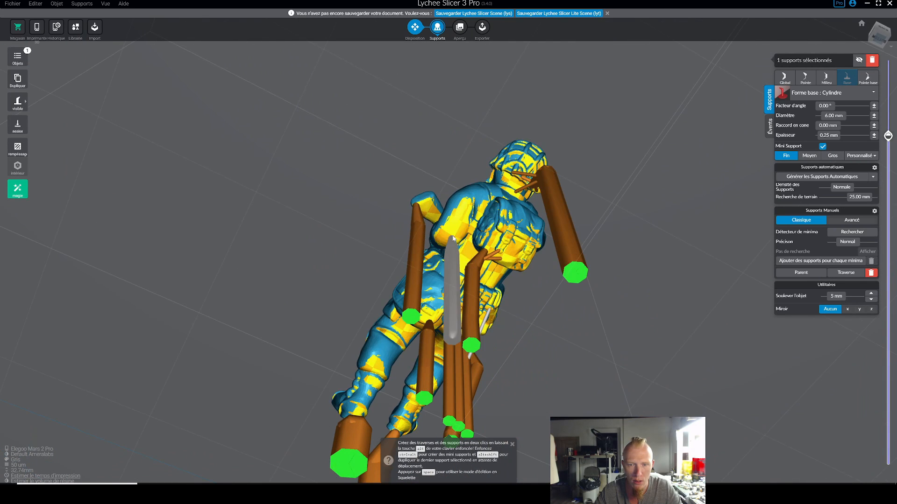
right_click_drag(453, 264, 448, 212)
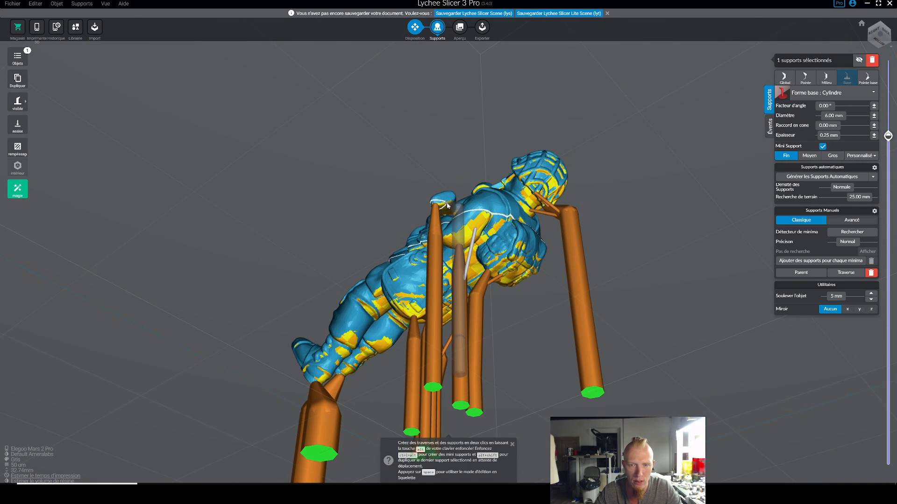
right_click_drag(435, 206, 460, 229)
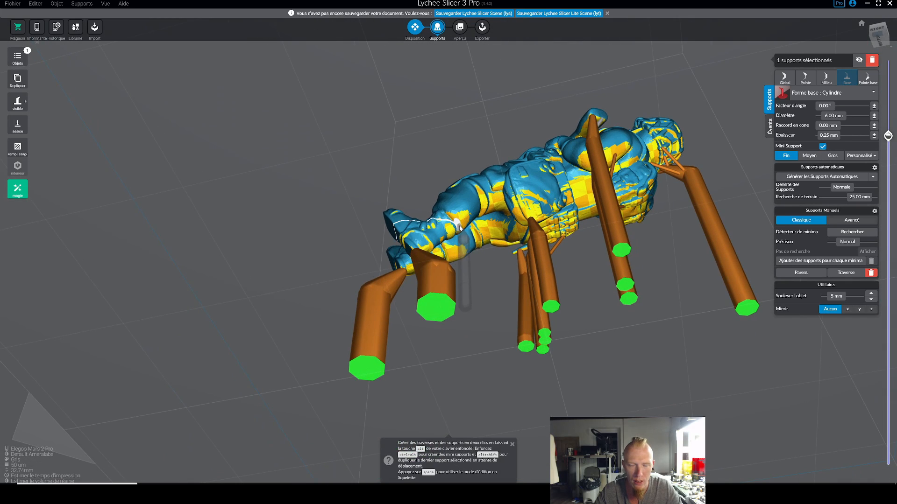
- Add Fin mini supports from the heavy foot supports to the undersides of both lower legs
right_click_drag(445, 264, 456, 240)
left_click(513, 281)
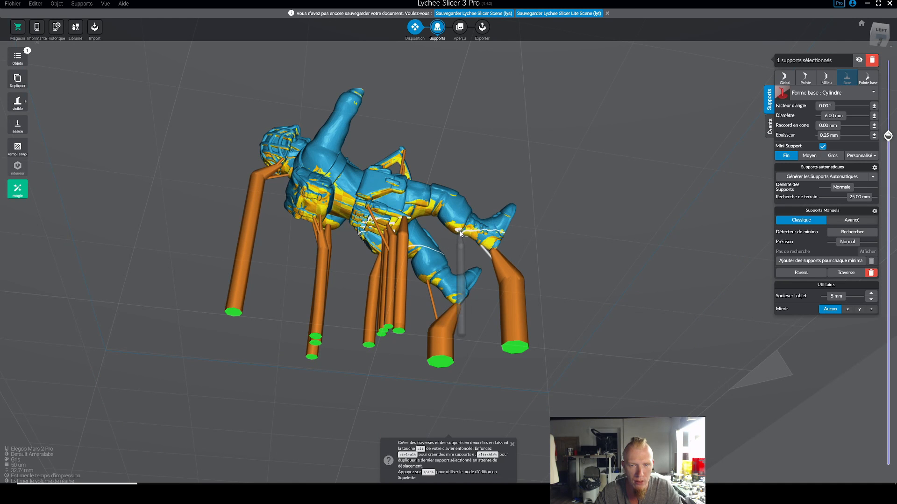
left_click(460, 231)
right_click_drag(430, 256, 614, 271)
- Restore the layer view to full height and examine the supported miniature from several sides
left_click(680, 320)
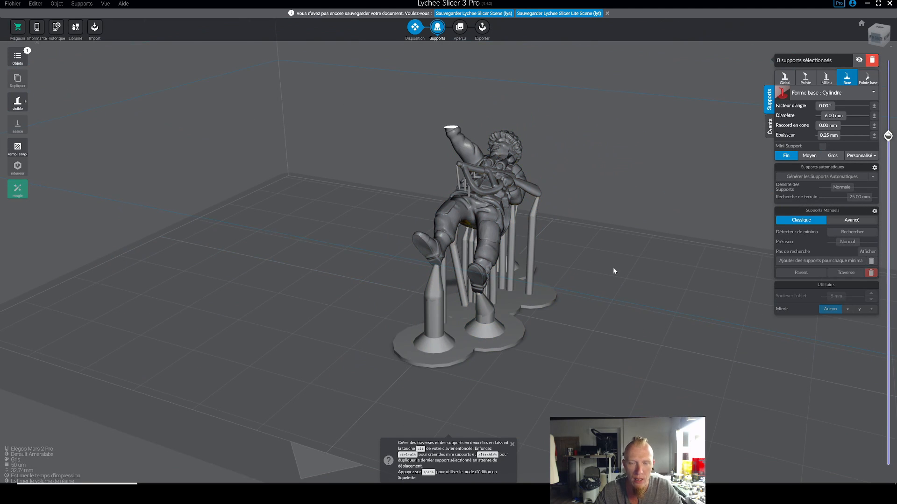
left_click_drag(888, 135, 888, 60)
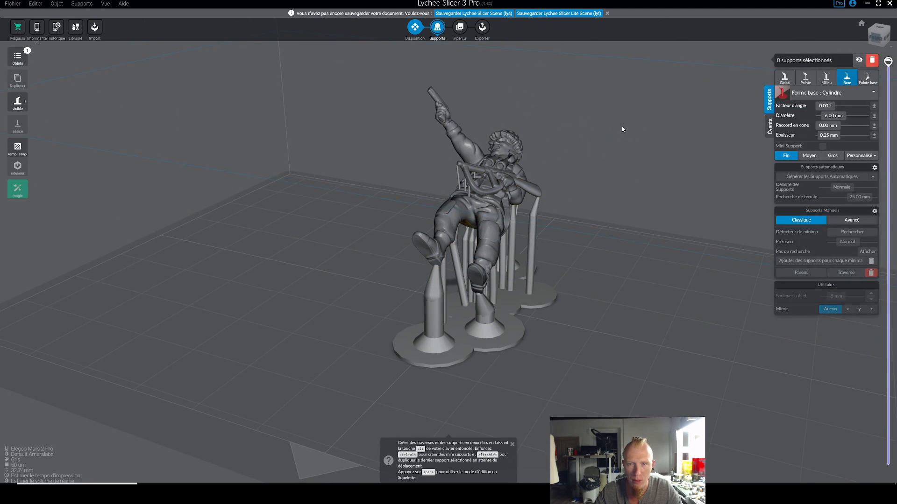
right_click_drag(630, 135, 500, 135)
middle_click_drag(525, 149, 489, 162)
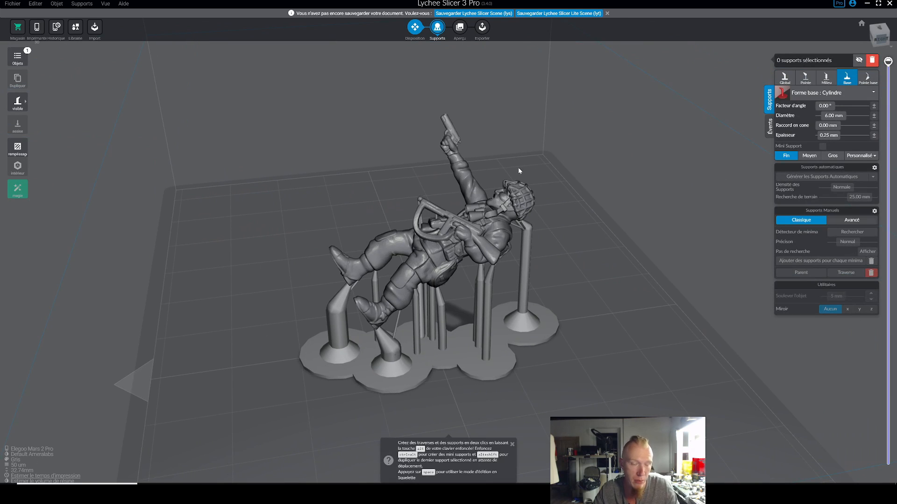
scroll(556, 161, "down", 3)
right_click_drag(552, 190, 608, 164)
- Select all supports of the miniature and apply the Parent function to them
left_click_drag(288, 133, 632, 414)
right_click_drag(632, 411, 768, 202)
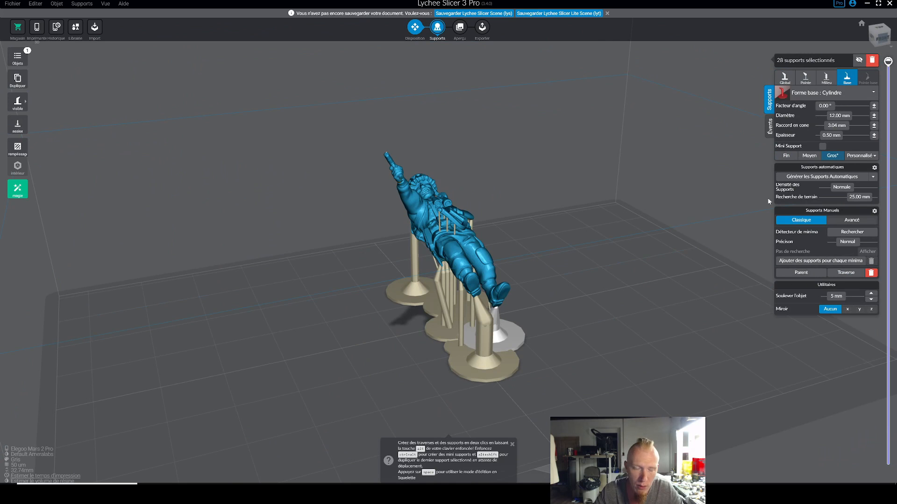
left_click(801, 273)
left_click(467, 264)
right_click_drag(467, 267, 459, 349)
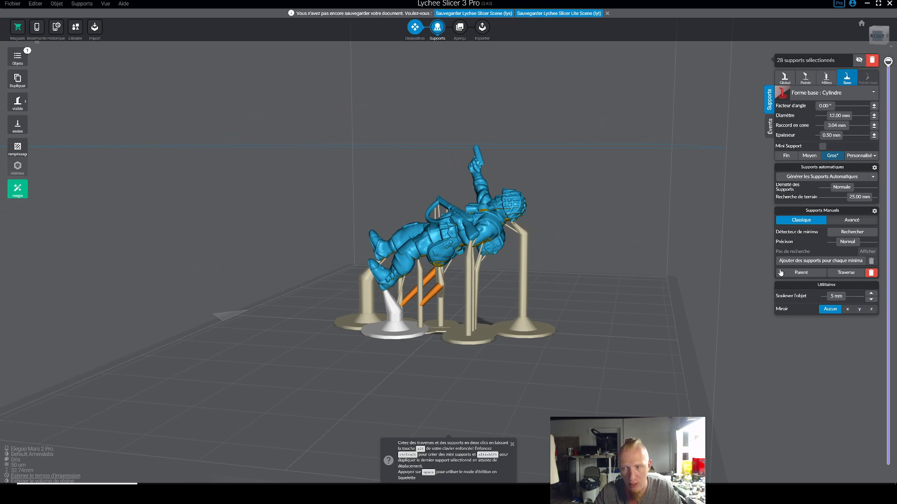
- Reselect all supports and generate traverses between them to brace the structure
left_click(846, 275)
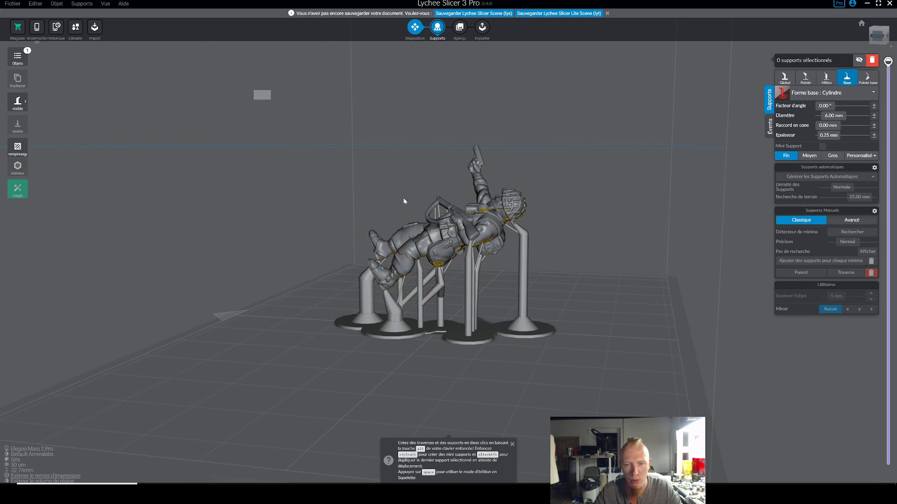
left_click(850, 275)
left_click(460, 263)
left_click_drag(556, 343, 621, 309)
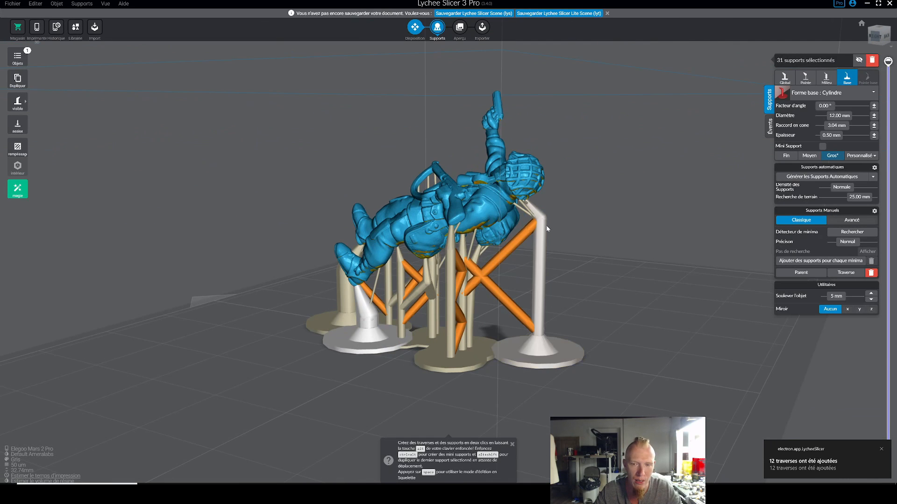
left_click_drag(487, 301, 658, 298)
left_click_drag(584, 320, 735, 335)
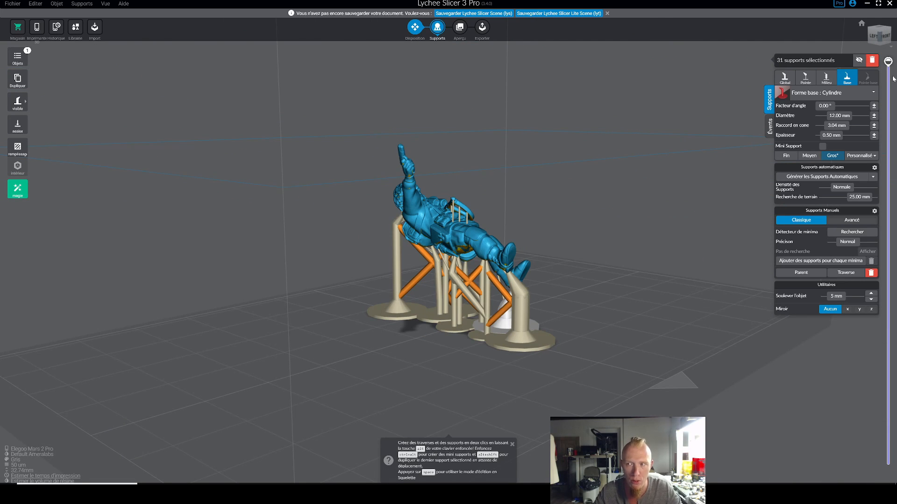
- Return to the layout workspace and delete the supported miniature from the build plate
mouse_move(888, 61)
left_mouse_down()
mouse_move(888, 407)
mouse_move(888, 61)
left_mouse_up()
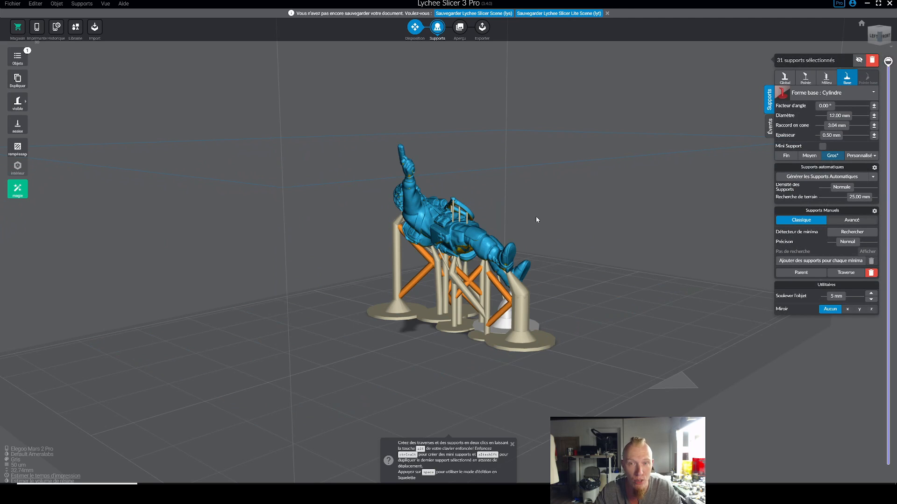
right_click_drag(545, 215, 624, 232)
scroll(561, 178, "down", 2)
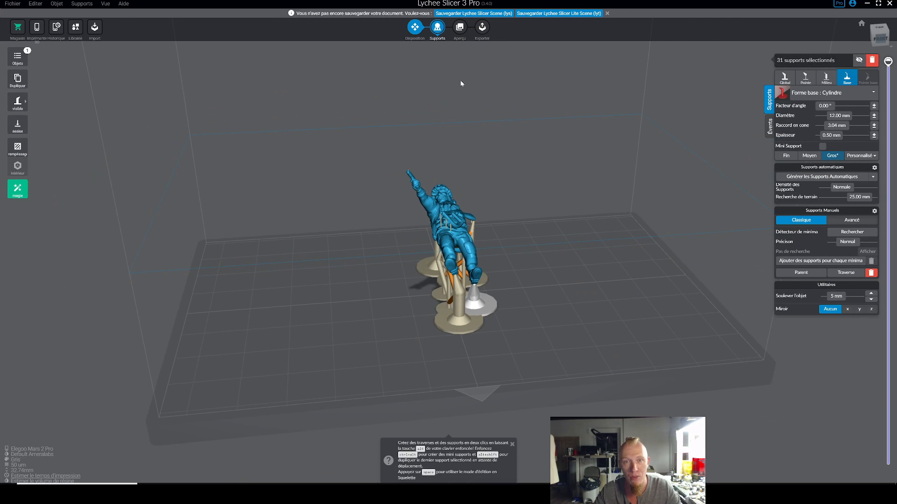
left_click(407, 31)
right_click_drag(401, 114, 451, 211)
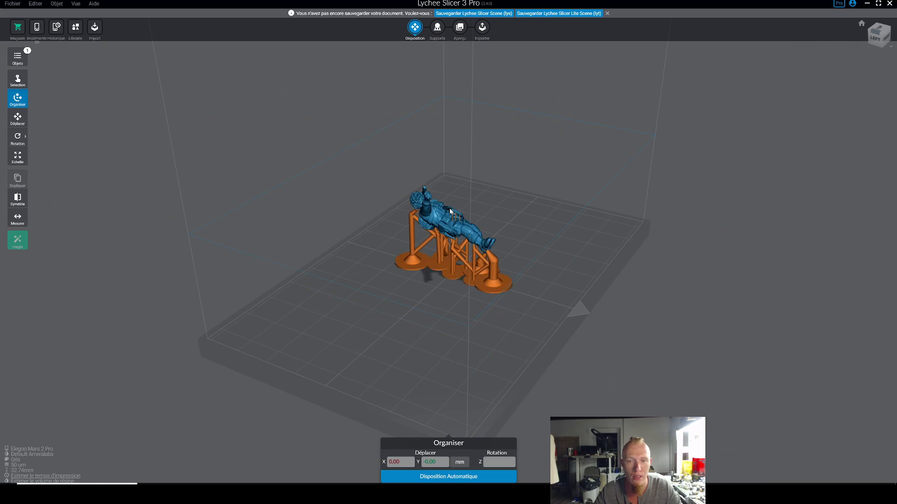
left_click(451, 212)
key("Delete")
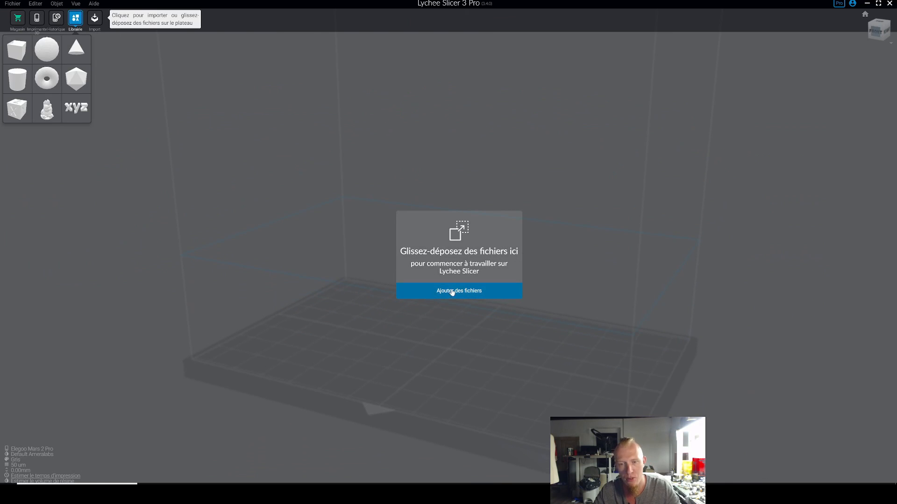
- Import ten 28 mm paratrooper miniature files onto the empty build plate
left_click(450, 291)
left_click_drag(128, 135, 103, 48)
left_click(221, 195)
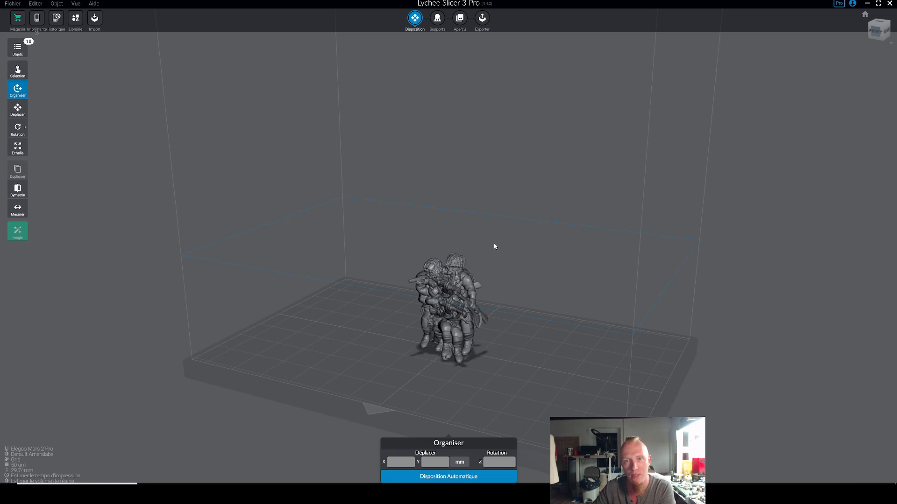
- Select all imported miniatures and spread them out with the automatic arrangement
right_click_drag(493, 243, 584, 206)
left_click_drag(383, 197, 383, 264)
right_click_drag(383, 264, 379, 296)
left_click_drag(368, 209, 549, 409)
right_click_drag(576, 432, 555, 432)
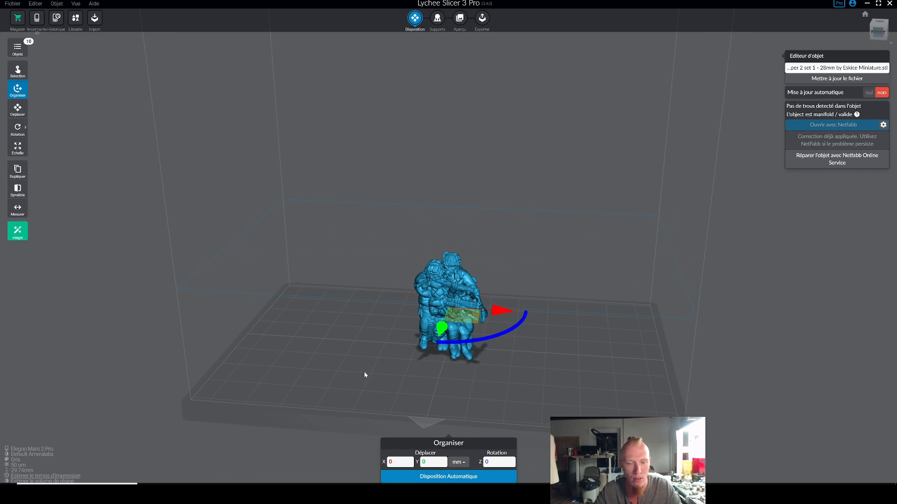
left_click(437, 477)
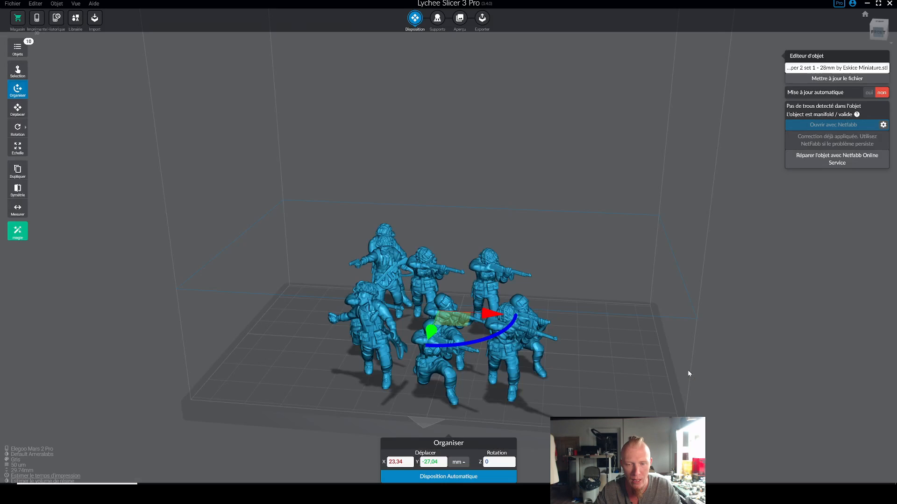
right_click_drag(685, 373, 486, 393)
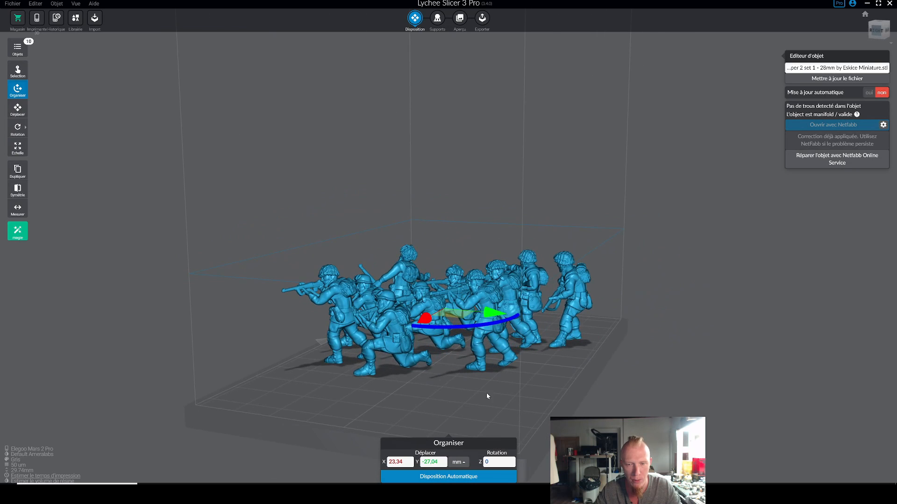
left_click(519, 407)
- Move the rifleman hidden behind another miniature at the rear to the free area on the plate's left side
right_click_drag(643, 414, 643, 394)
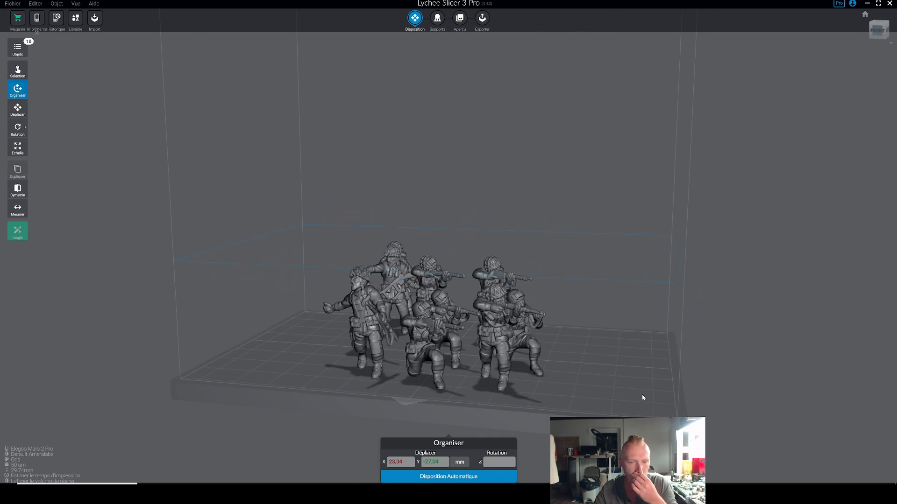
right_click_drag(504, 389, 598, 380)
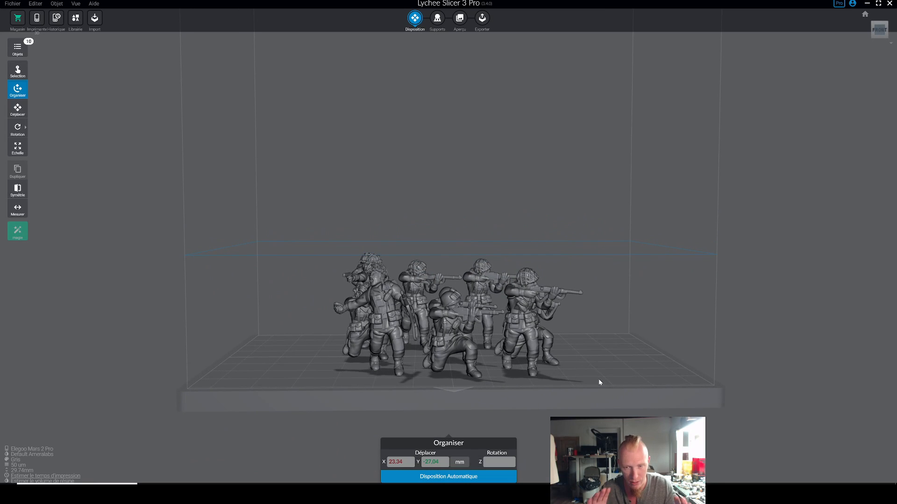
mouse_move(598, 380)
right_mouse_down()
mouse_move(586, 392)
mouse_move(598, 378)
mouse_move(600, 393)
right_mouse_up()
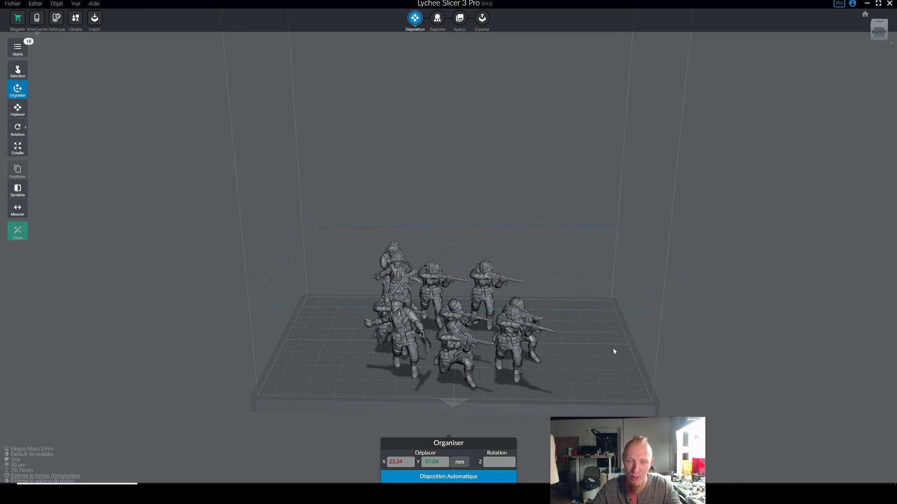
left_click_drag(335, 181, 633, 458)
right_click_drag(633, 458, 639, 498)
left_click(630, 460)
left_click_drag(390, 204, 352, 260)
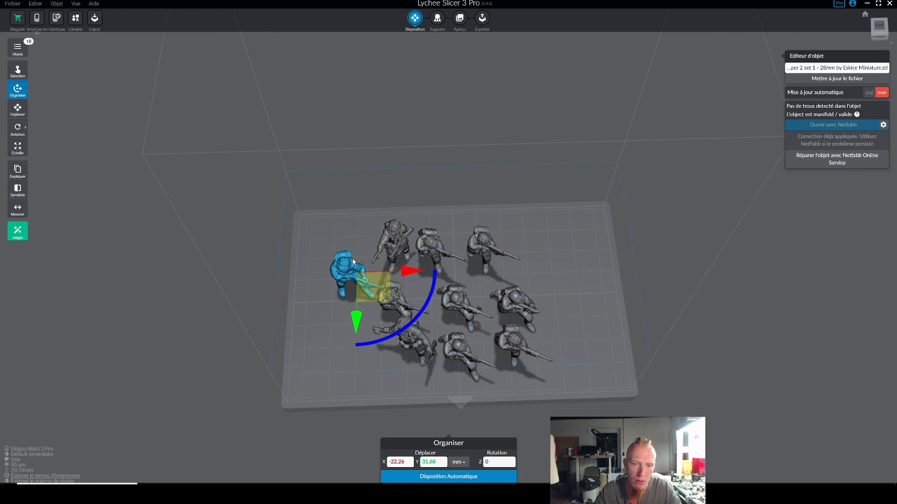
left_click(280, 290)
right_click_drag(280, 290, 312, 324)
left_click_drag(345, 276, 342, 299)
left_click(319, 227)
- Select all ten miniatures and shift the whole group towards the middle of the plate
left_click_drag(297, 183, 621, 406)
left_click_drag(461, 281, 481, 265)
left_click(615, 368)
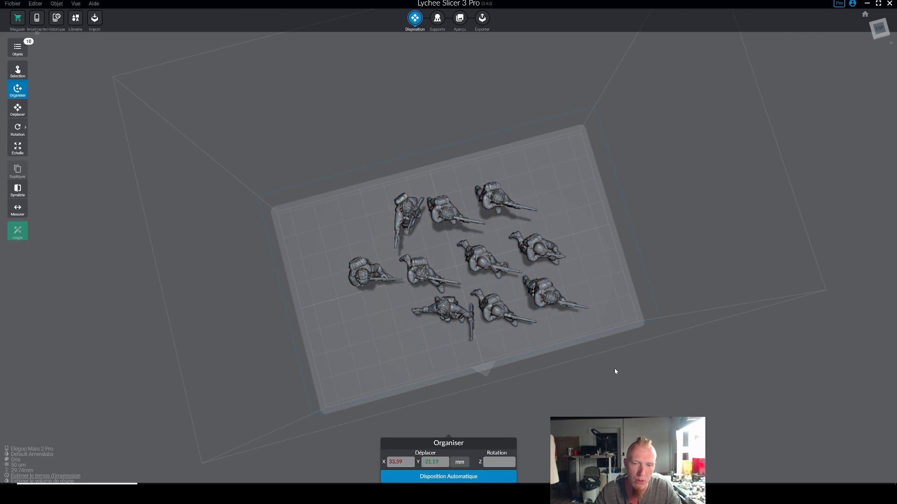
- Select all ten miniatures, switch to support editing and restore the layer view to full height
right_click_drag(615, 368, 561, 329)
right_click_drag(623, 330, 614, 282)
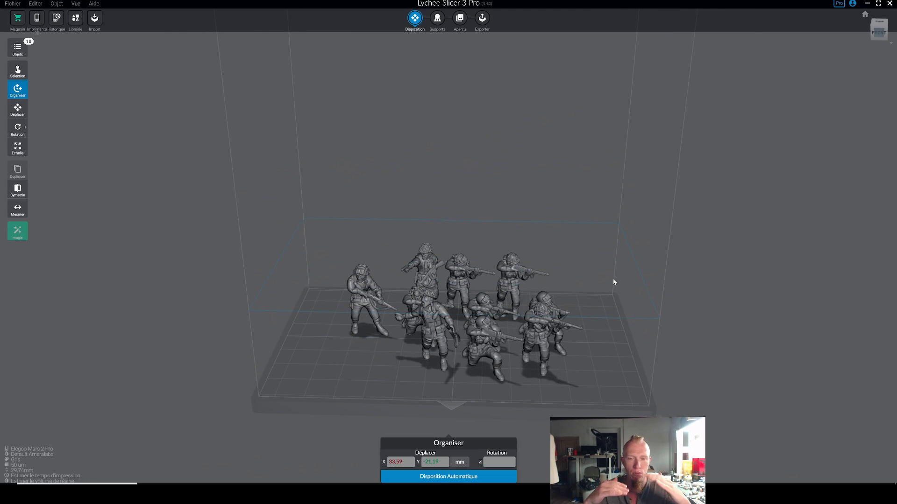
right_click_drag(614, 282, 603, 264)
left_click_drag(270, 182, 643, 398)
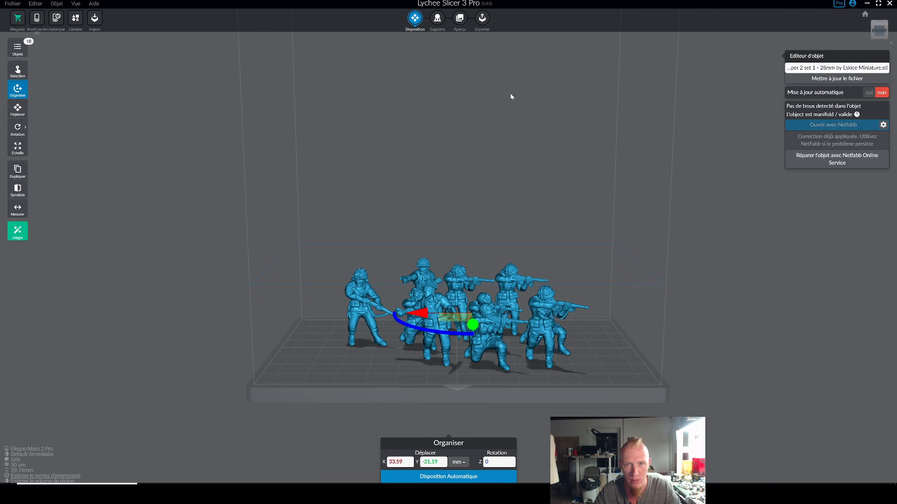
left_click(435, 19)
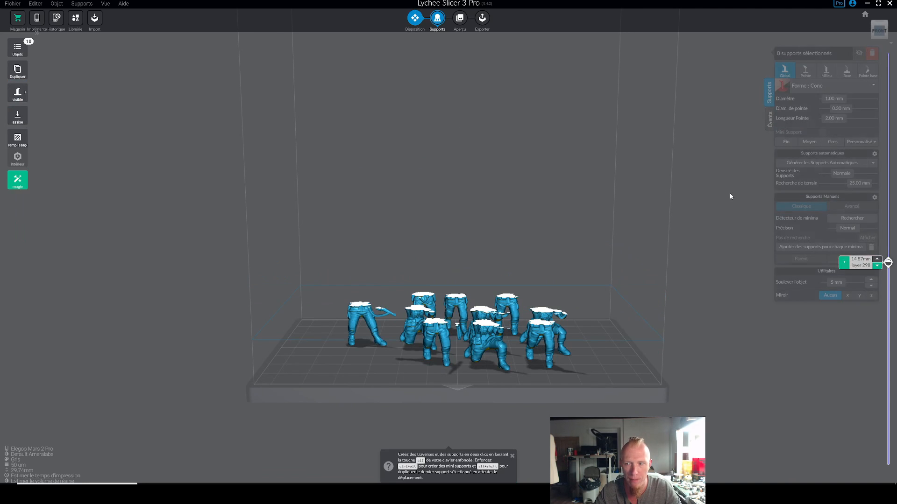
left_click_drag(888, 263, 886, 45)
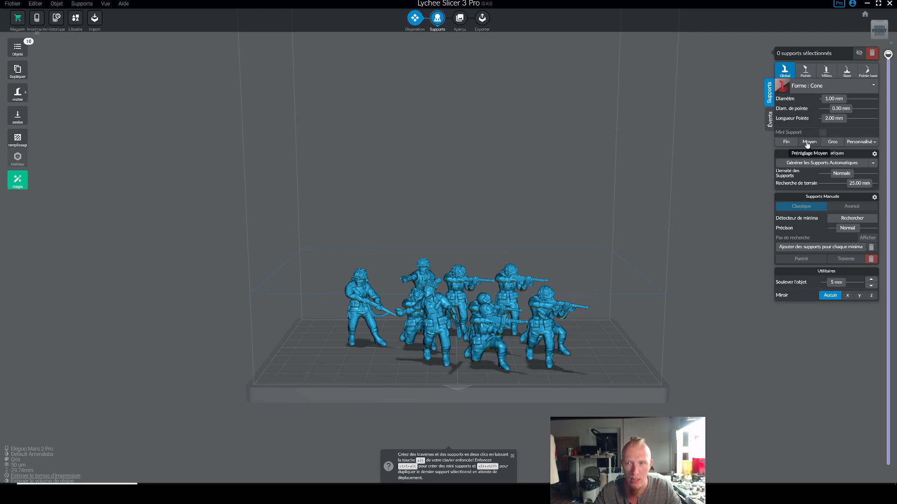
- Generate automatic supports for all miniatures with the Moyen preset, Normale density and a 25 mm terrain search
left_click(846, 73)
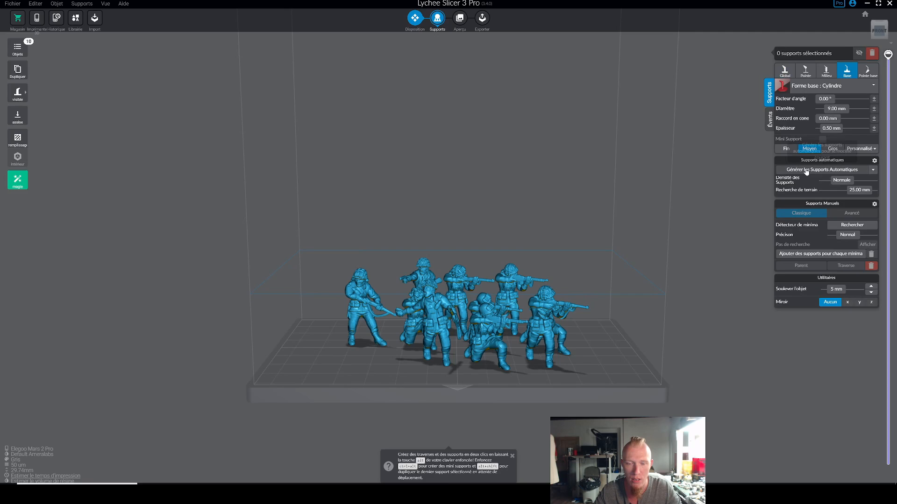
left_click(804, 171)
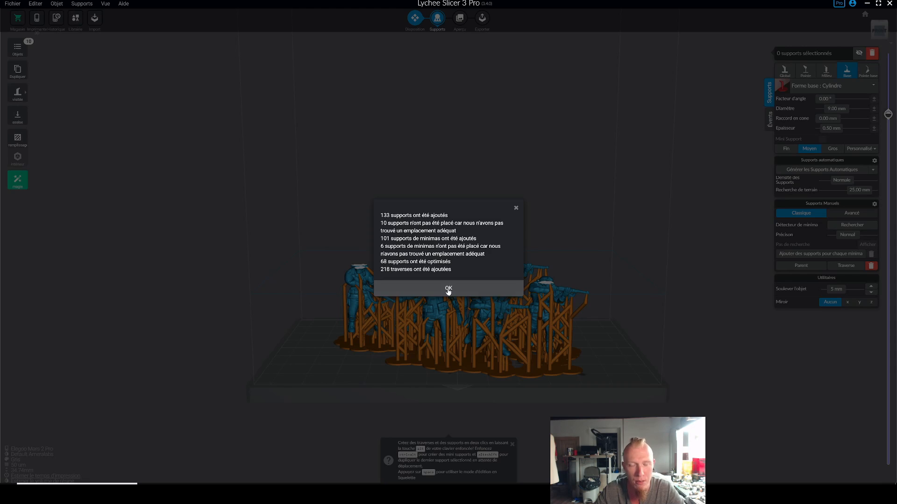
left_click(444, 286)
- Show the full layer height again and examine the automatically generated supports around the miniatures
left_click_drag(888, 114, 888, 54)
left_click_drag(630, 232, 573, 278)
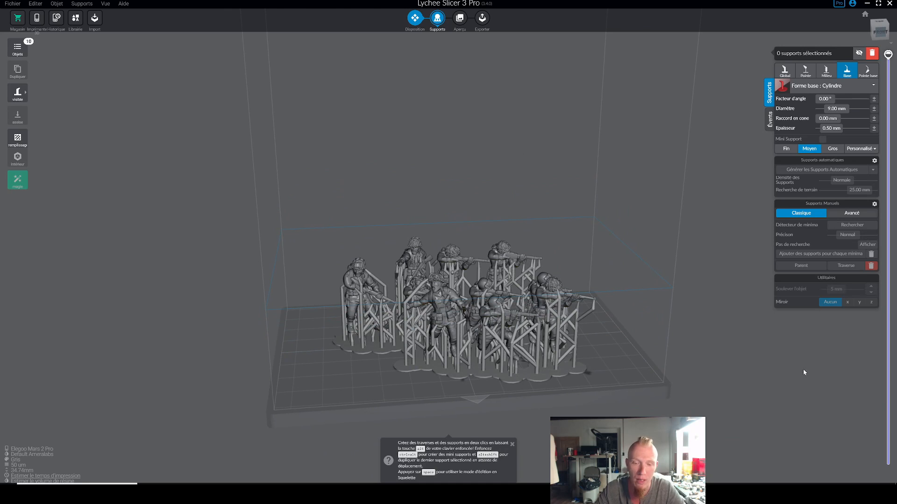
left_click_drag(754, 335, 629, 321)
left_click_drag(411, 202, 428, 192)
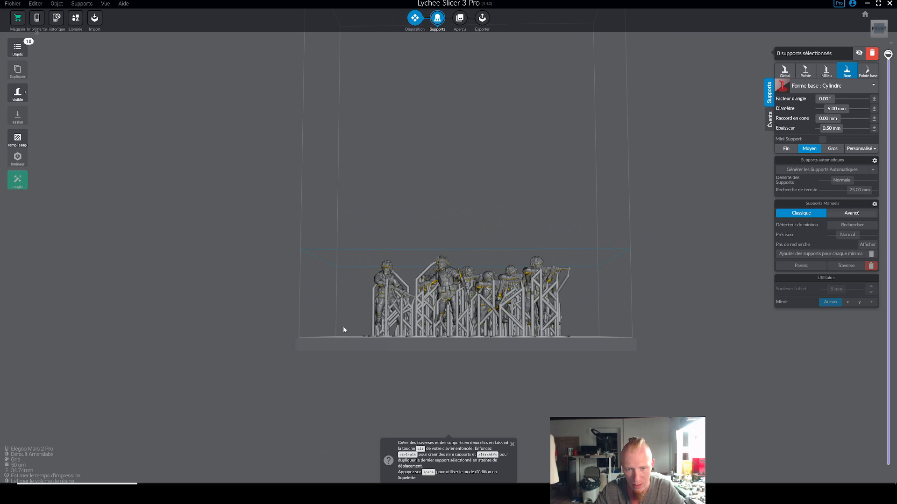
left_click_drag(358, 330, 323, 245)
left_click(579, 325)
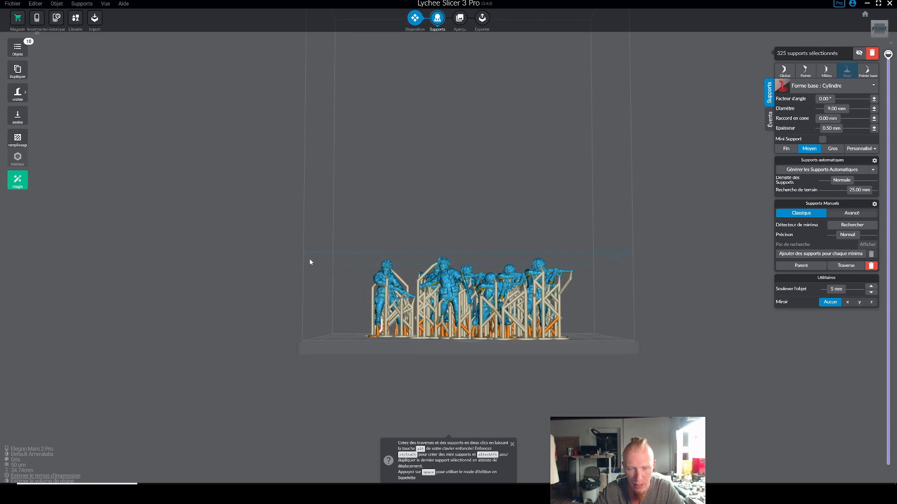
left_click_drag(329, 211, 592, 323)
scroll(643, 357, "up", 5)
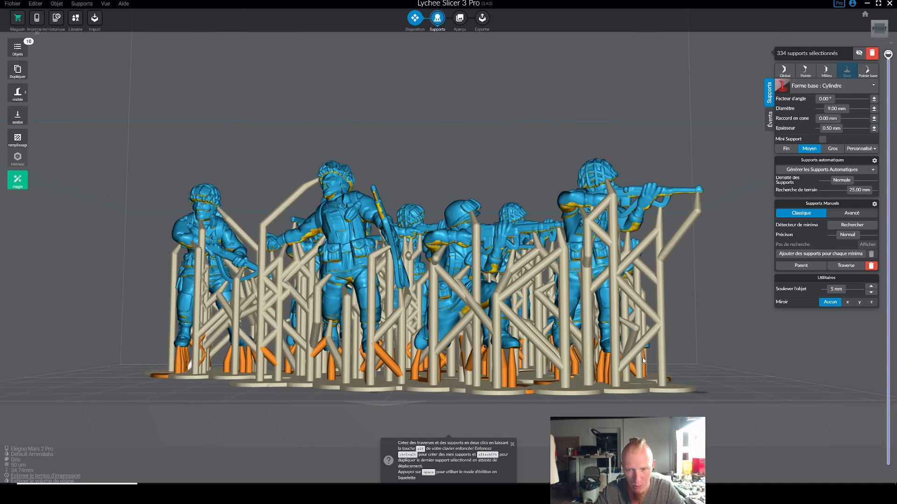
scroll(516, 351, "down", 5)
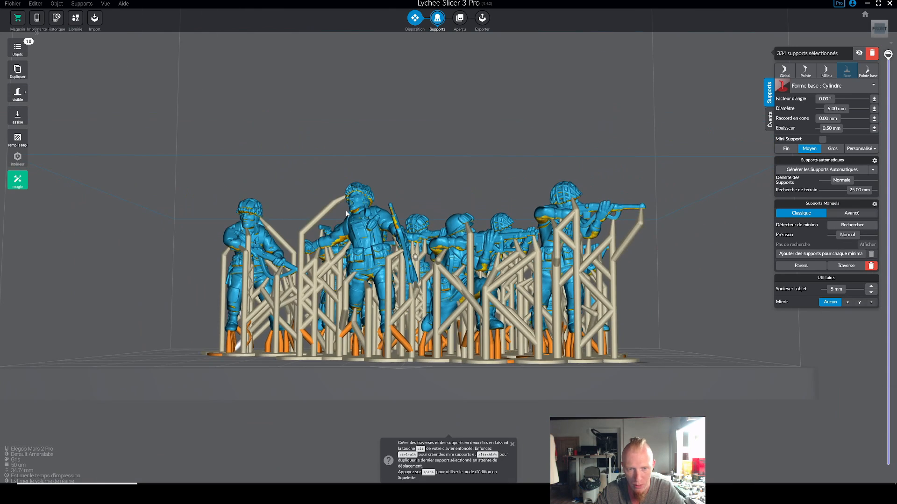
left_click(218, 166)
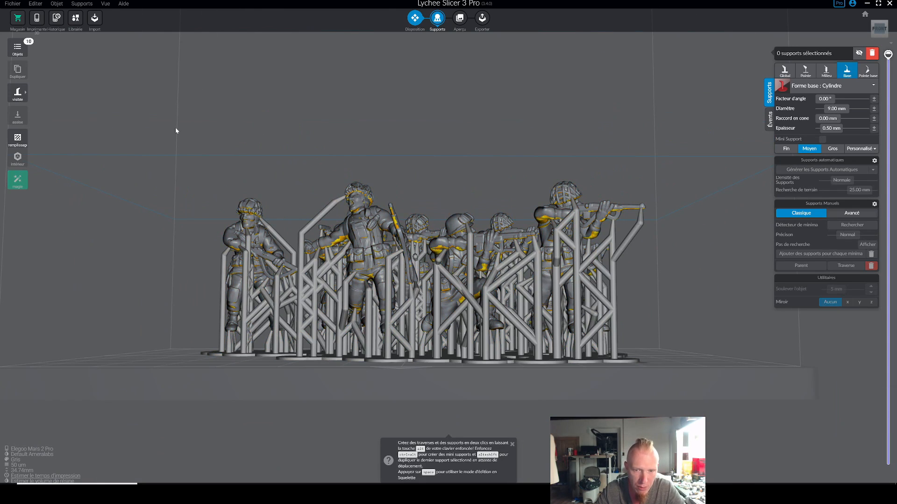
- Select the supports of all ten miniatures and apply the Fin preset to them
left_click_drag(161, 119, 633, 316)
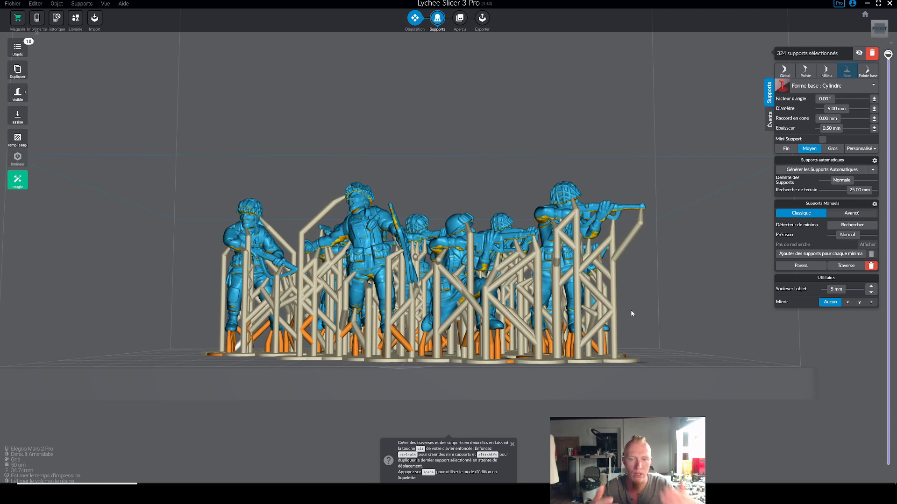
right_click_drag(630, 310, 448, 327)
right_click_drag(532, 348, 663, 380)
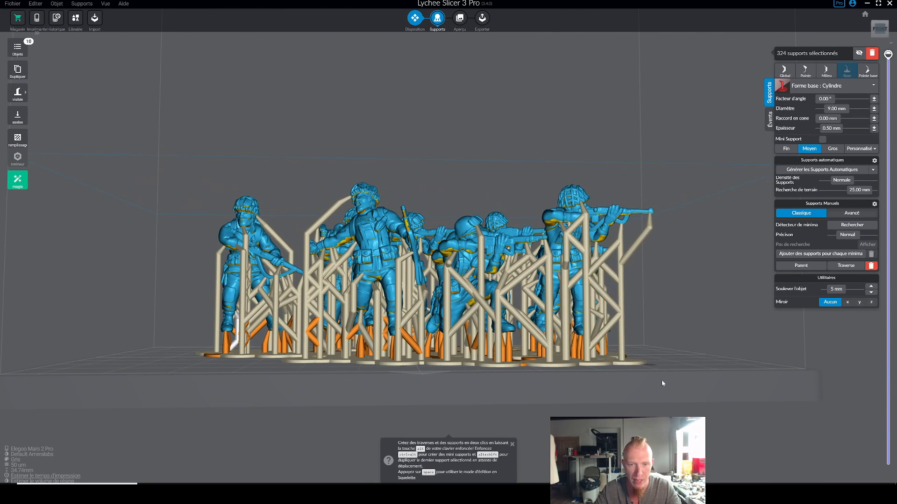
left_click(787, 149)
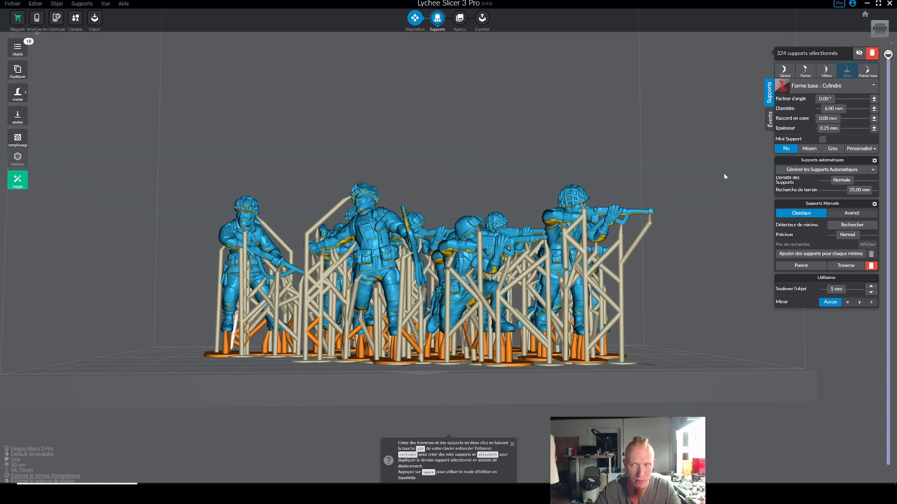
left_click(681, 259)
- Examine the thinned supports and the miniatures' overhanging areas from below and from several sides
right_click_drag(681, 260, 659, 276)
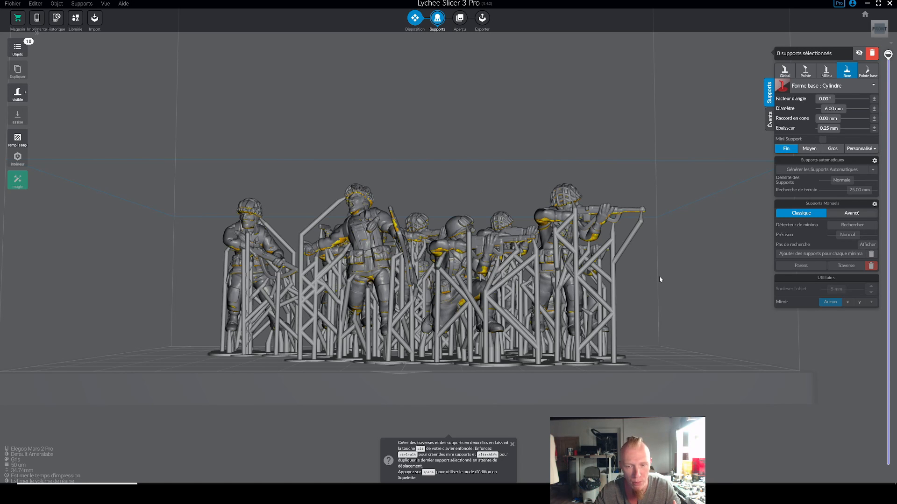
right_click_drag(520, 391, 507, 370)
scroll(508, 361, "up", 3)
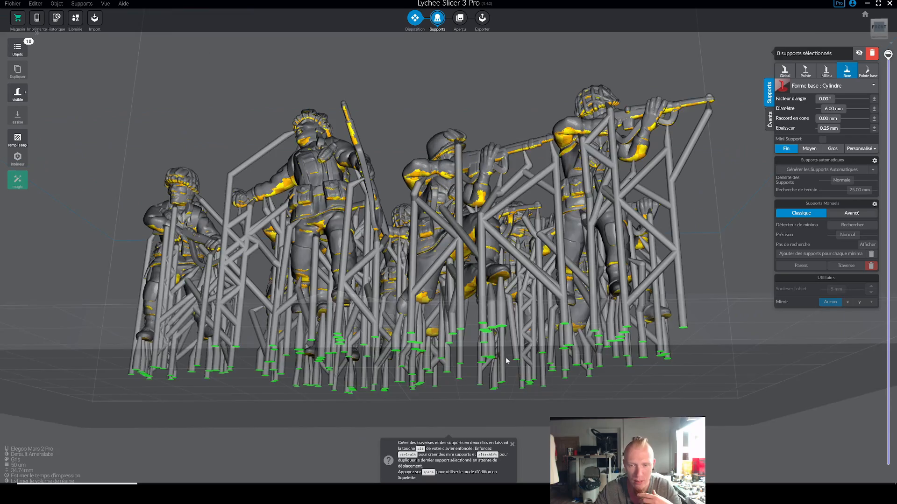
scroll(507, 360, "up", 5)
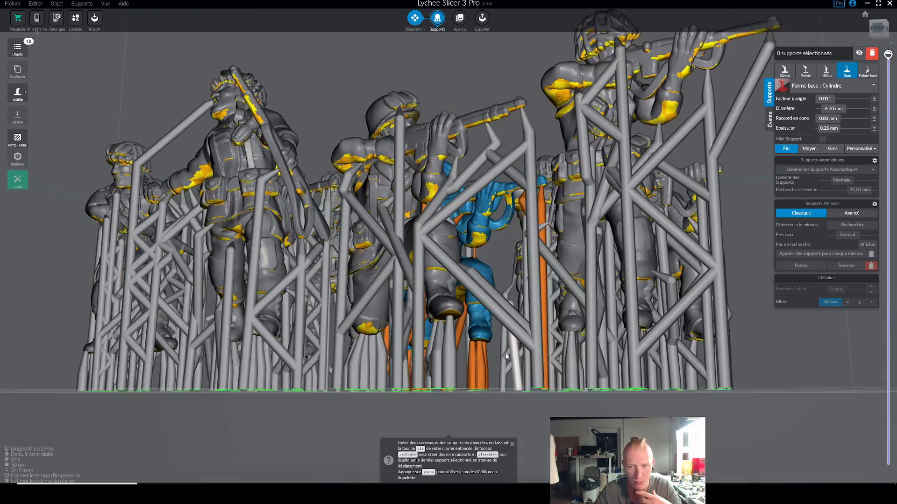
right_click_drag(506, 357, 347, 357)
mouse_move(889, 54)
left_mouse_down()
mouse_move(861, 385)
mouse_move(863, 469)
mouse_move(889, 437)
mouse_move(887, 54)
left_mouse_up()
left_click(213, 321)
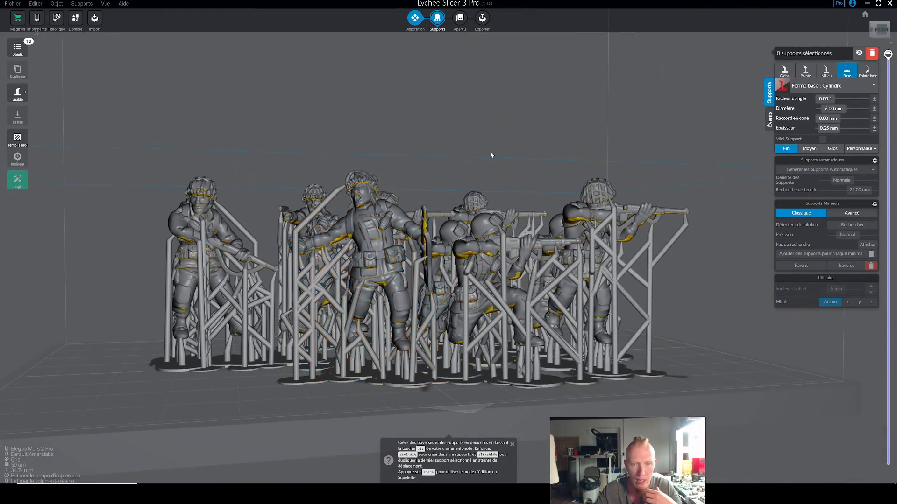
left_click_drag(490, 154, 462, 164)
scroll(461, 164, "down", 5)
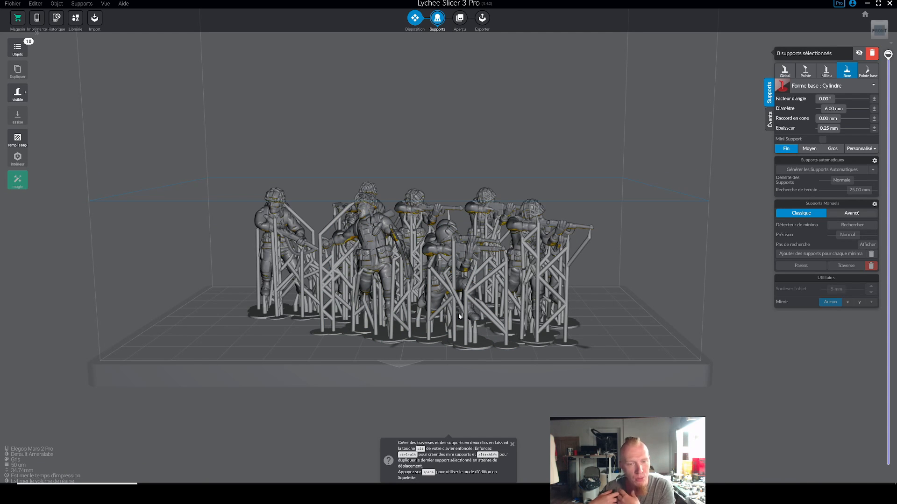
- Apply the Moyen preset to the single support beneath the rifle butt of the front miniature with the outstretched arm, and clear the selection
right_click_drag(430, 337, 356, 338)
scroll(345, 348, "up", 4)
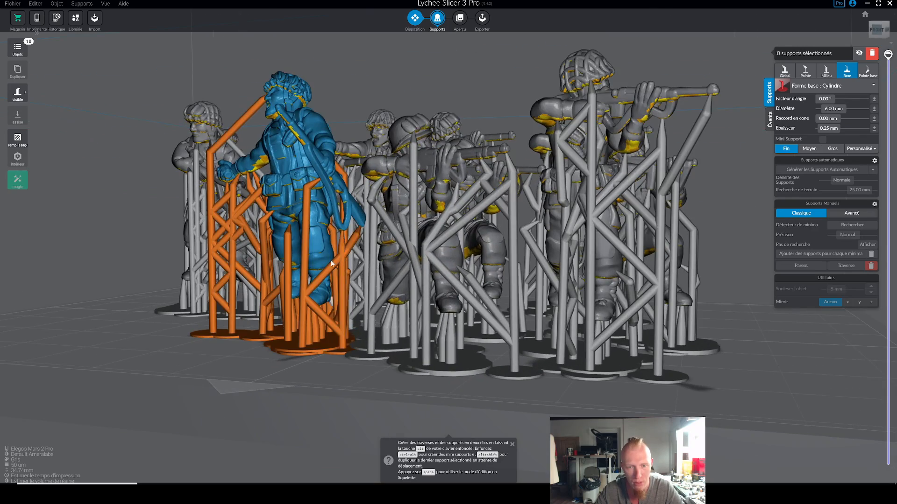
scroll(398, 241, "up", 5)
scroll(398, 241, "up", 1)
right_click_drag(398, 241, 343, 202)
left_click(320, 191)
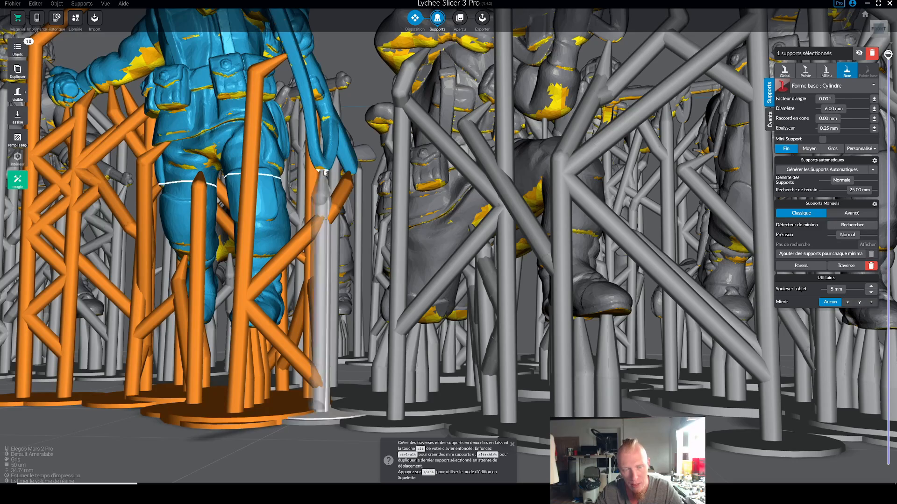
left_click(337, 187)
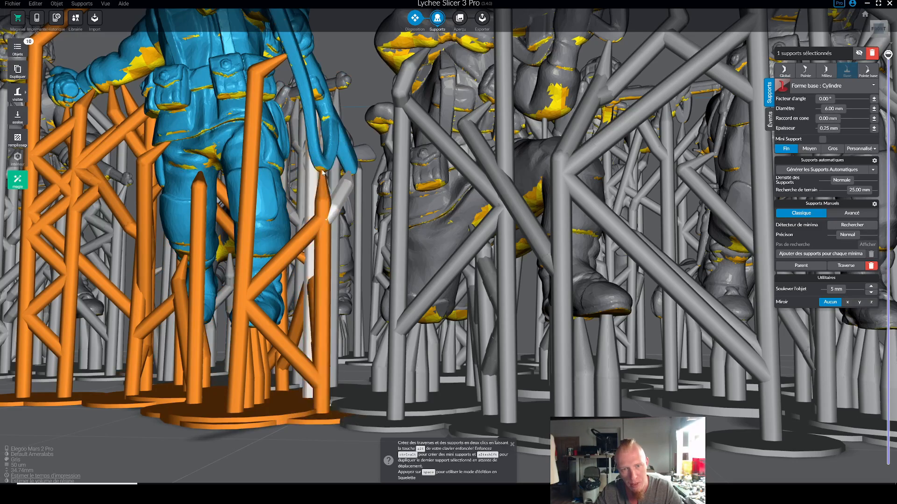
scroll(301, 180, "down", 2)
right_click_drag(301, 181, 337, 185)
right_click_drag(449, 234, 343, 189)
left_click(320, 190)
left_click_drag(321, 190, 322, 170)
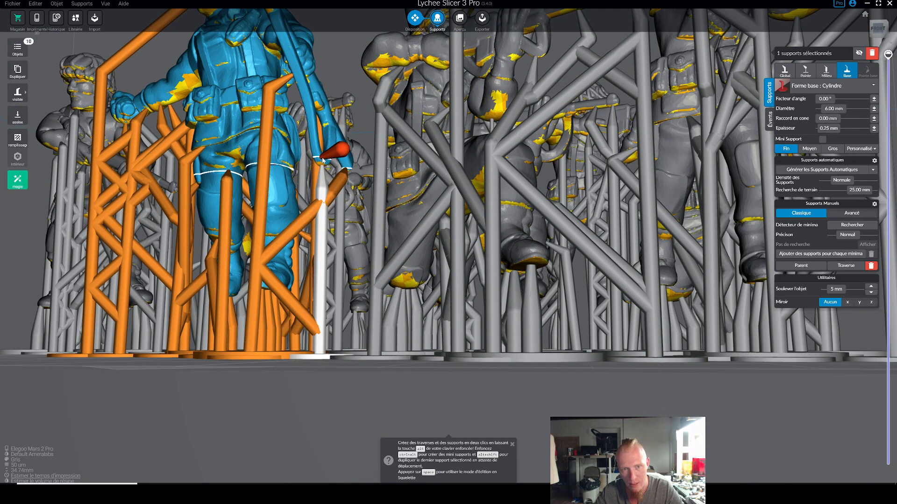
left_click(810, 148)
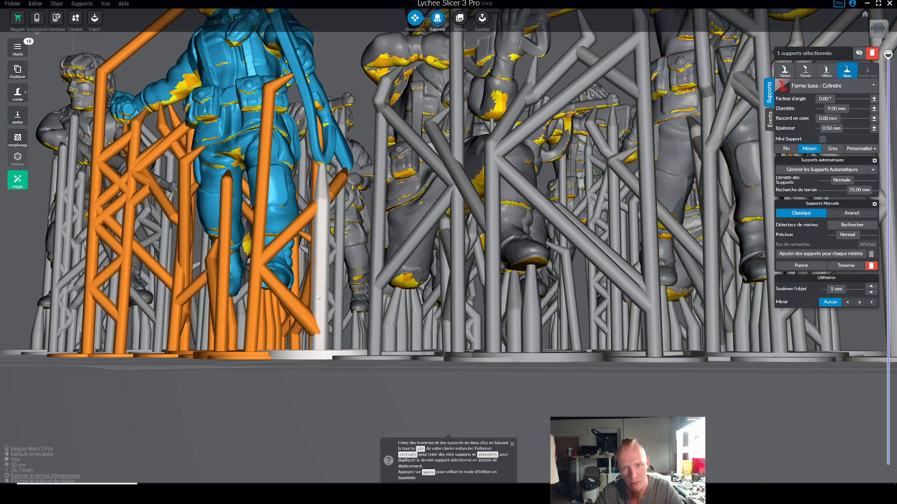
scroll(318, 297, "down", 6)
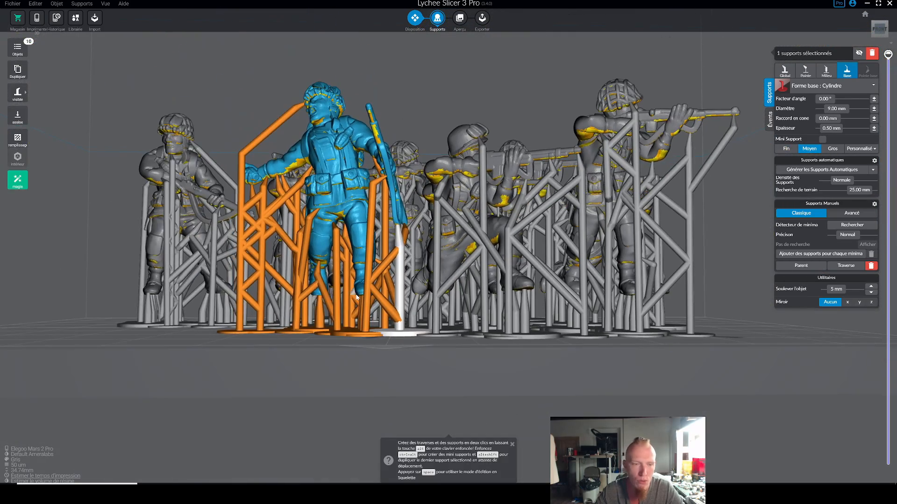
left_click(99, 232)
scroll(119, 227, "down", 2)
left_click(197, 232)
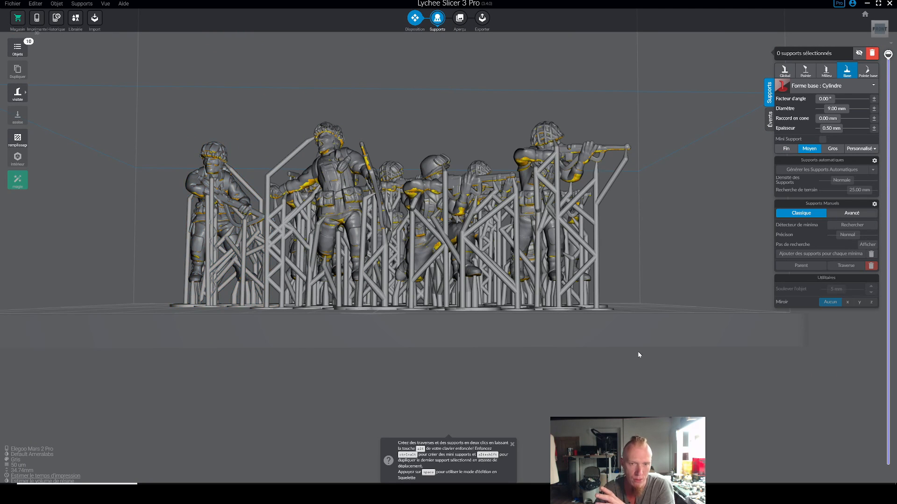
- Select all ten miniatures with their supports and run the Parent optimisation on the supports
left_click_drag(638, 351, 660, 334)
left_click_drag(211, 100, 193, 85)
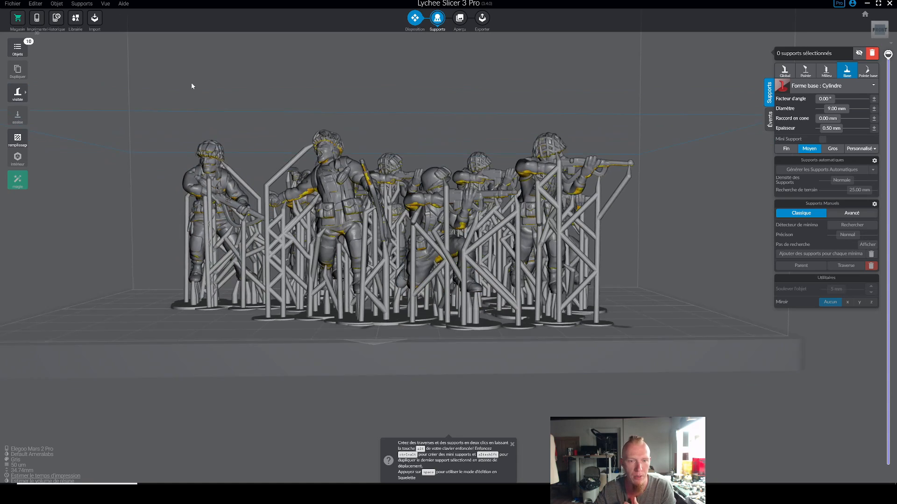
scroll(213, 90, "down", 3)
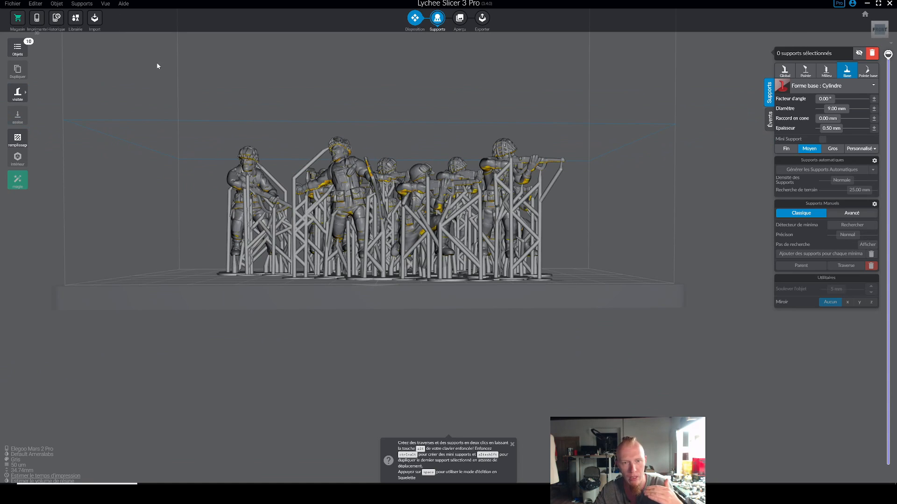
left_click_drag(151, 64, 649, 370)
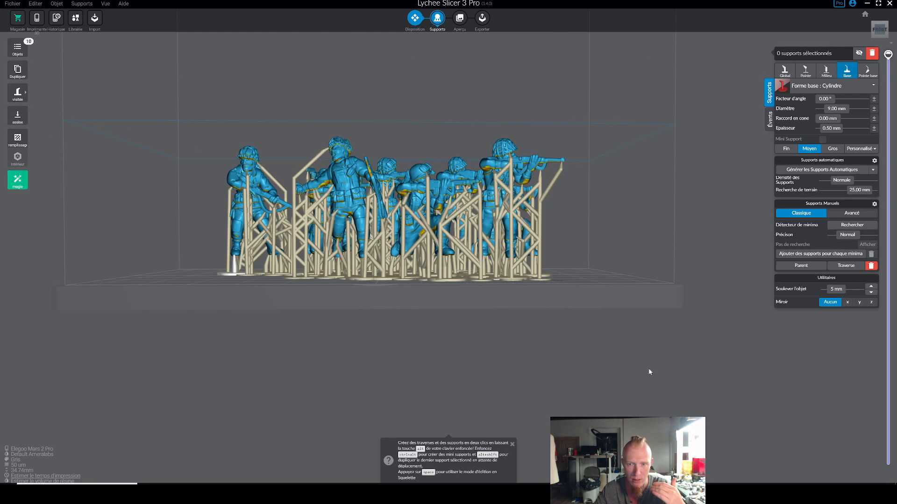
left_click(806, 267)
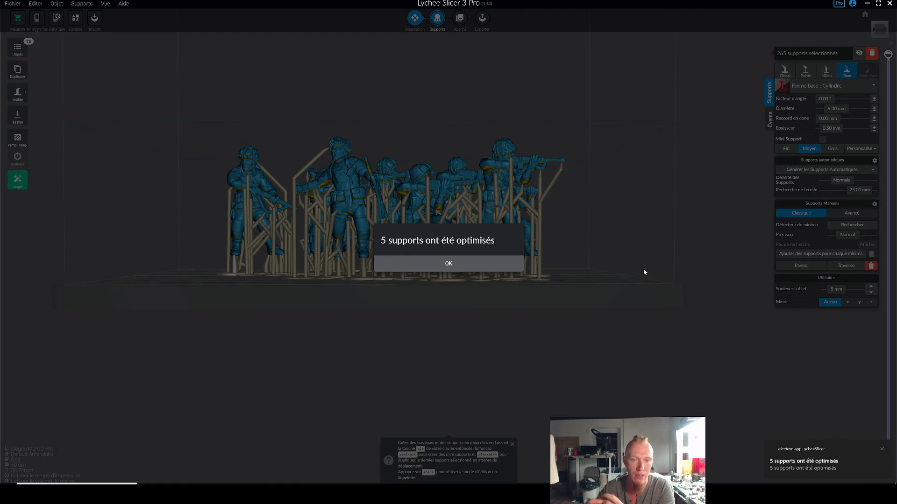
left_click(448, 264)
- Add cross braces between the supports of all selected miniatures with Traverse, and inspect the deselected figures from another side
right_click_drag(614, 263, 651, 278)
scroll(649, 273, "up", 5)
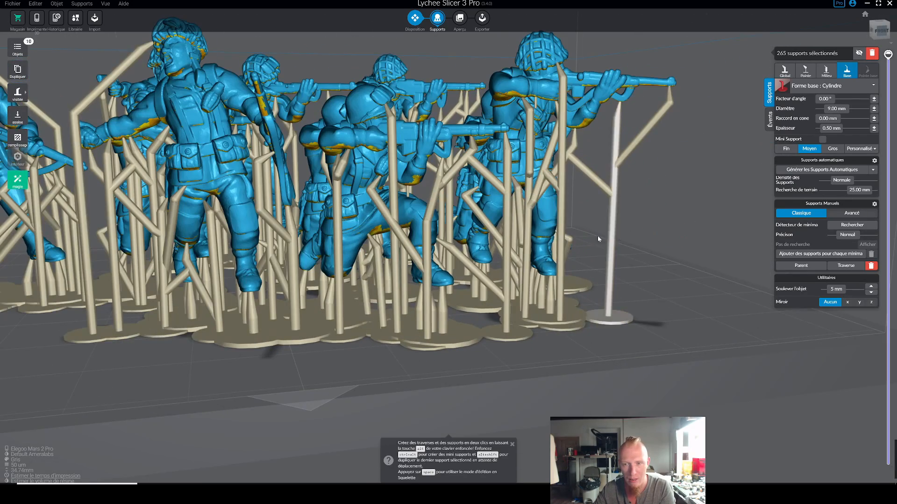
scroll(658, 282, "down", 6)
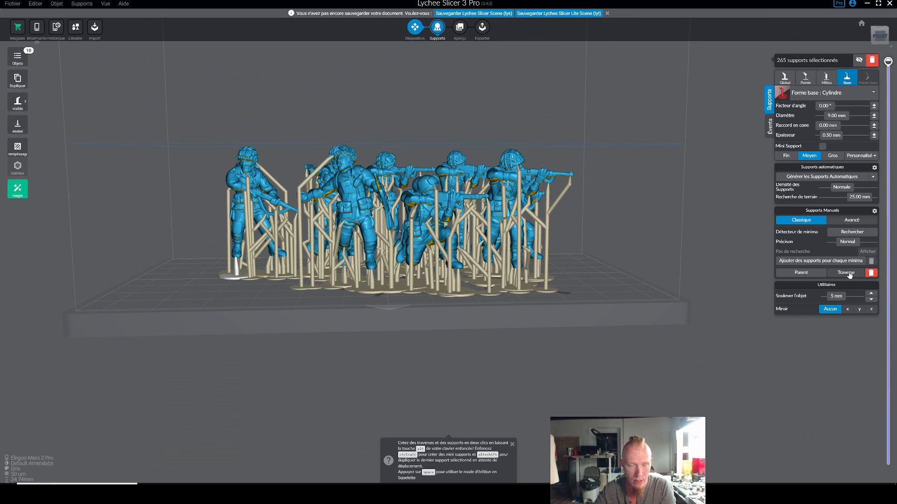
left_click(848, 274)
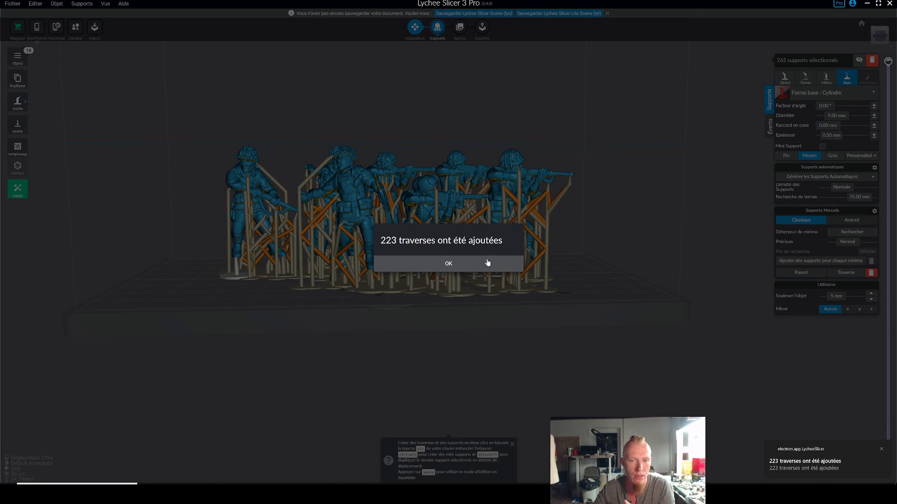
left_click(460, 264)
right_click_drag(585, 263, 602, 279)
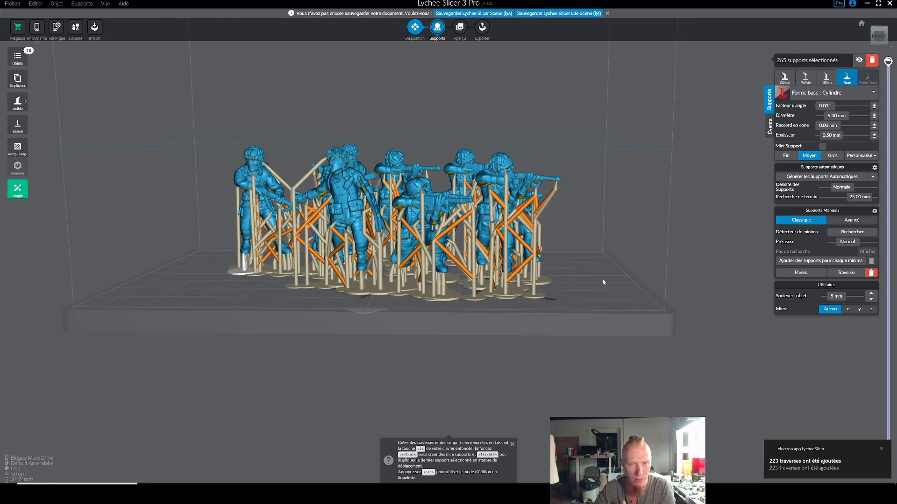
left_click(617, 275)
right_click_drag(589, 274, 696, 334)
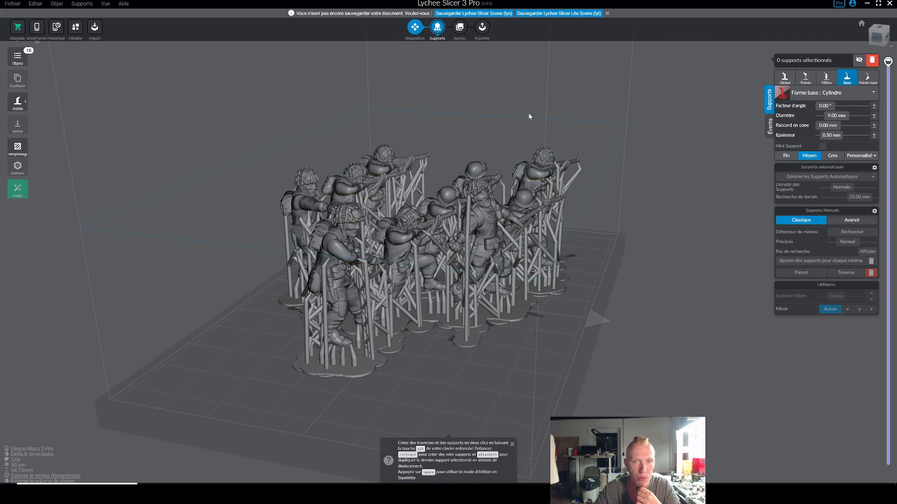
- Open the export settings for the scene and choose Standard antialiasing for the layers
left_click(480, 36)
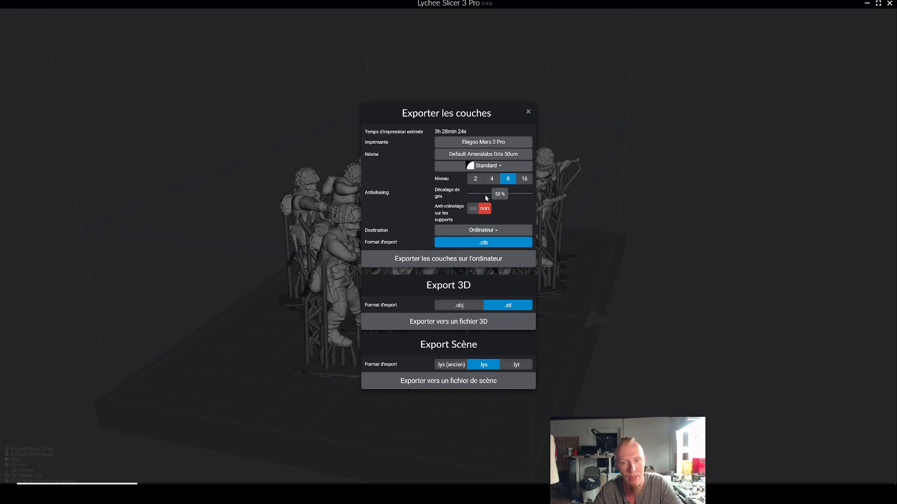
left_click(497, 169)
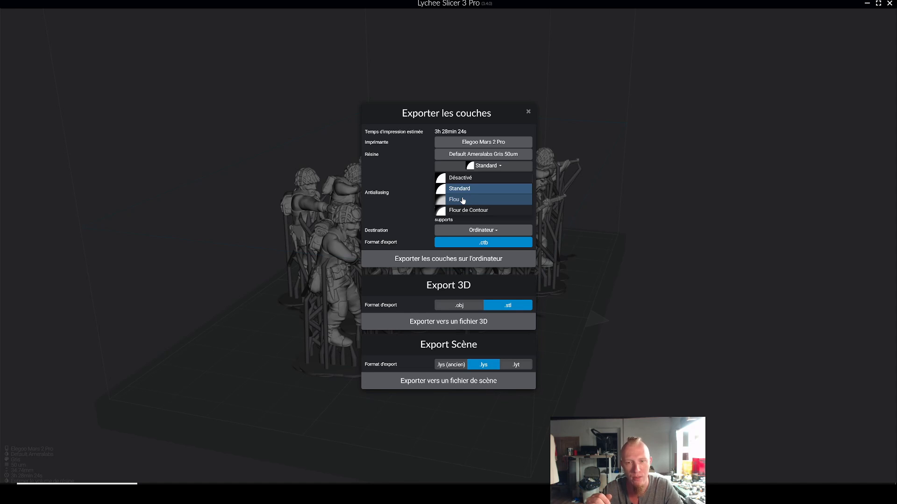
left_click(467, 189)
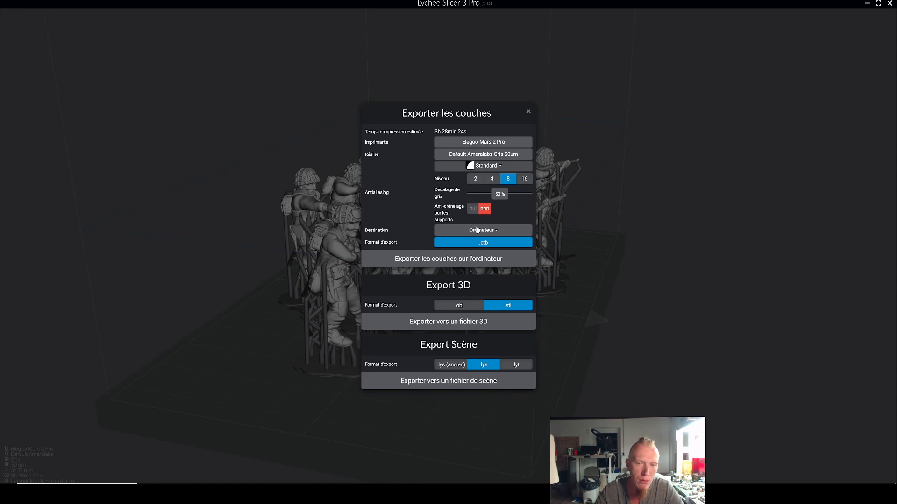